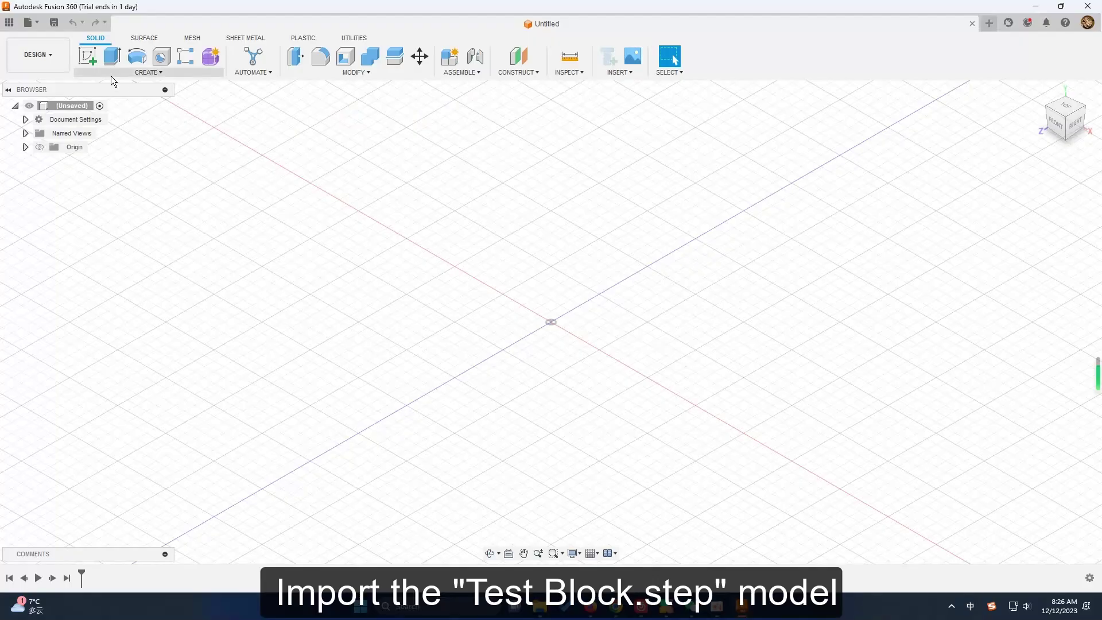
- Open Test Block.step from the computer
click(37, 23)
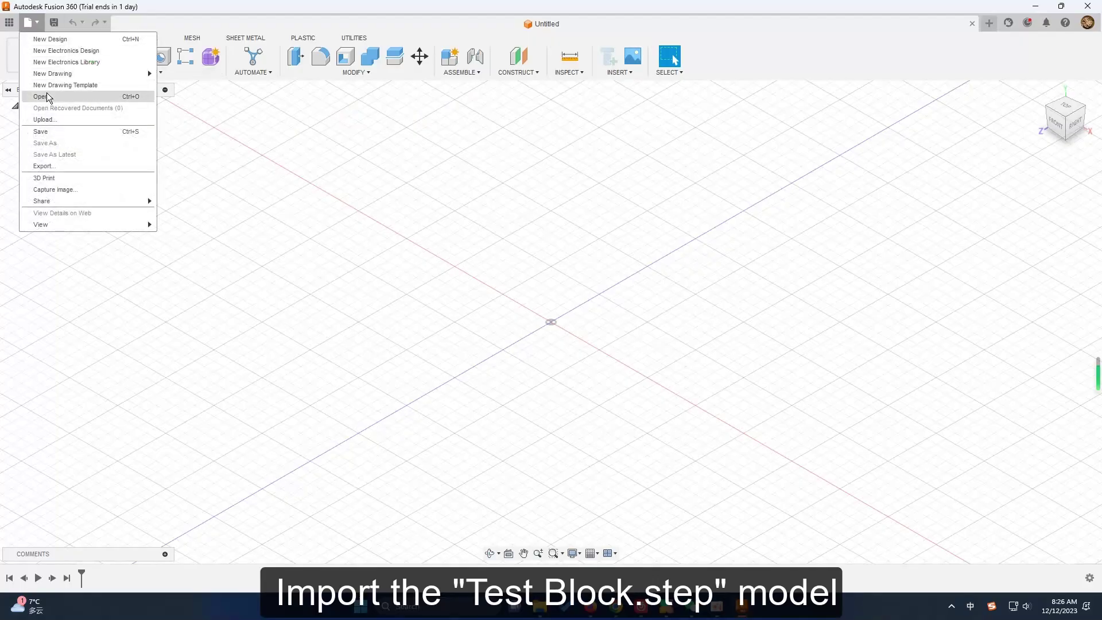
click(43, 94)
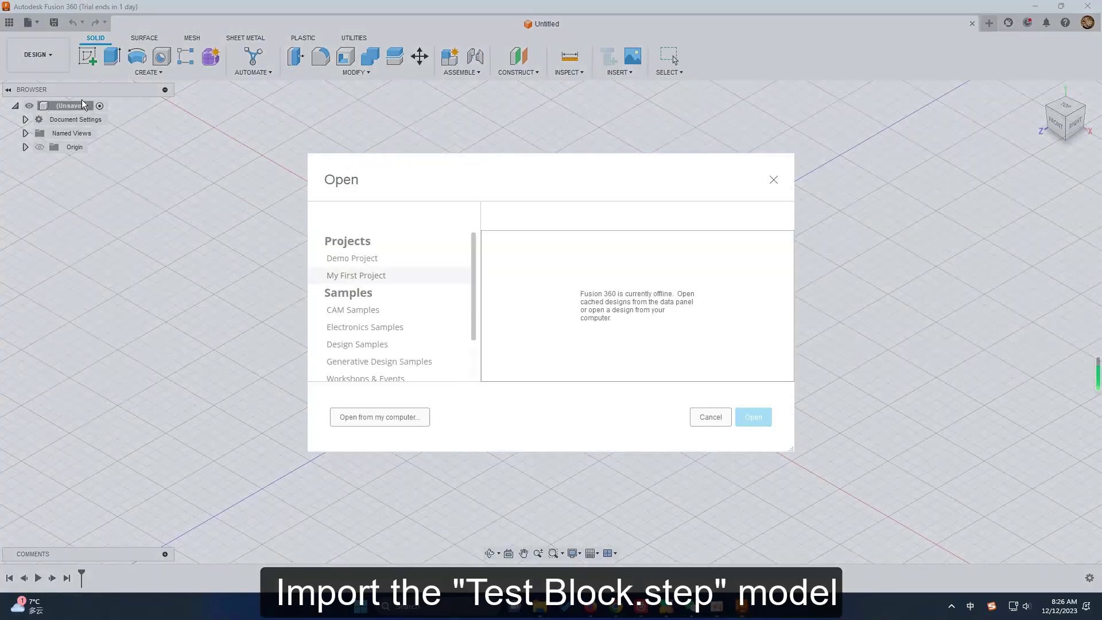
click(420, 411)
click(612, 201)
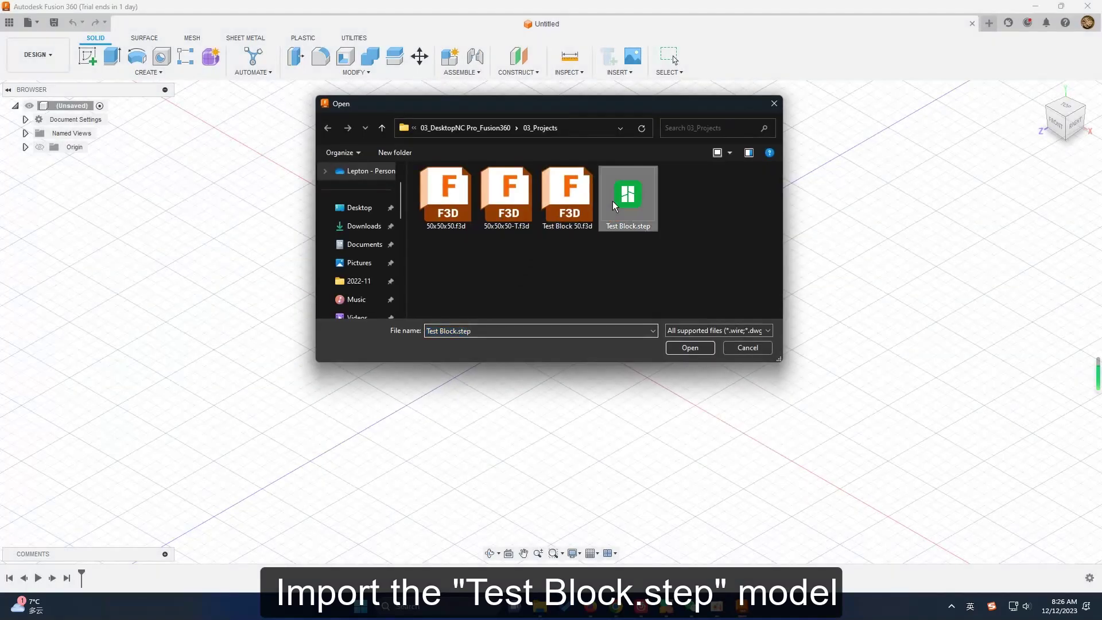
click(672, 347)
- Reposition the block in view and switch to the Manufacture workspace
scroll(597, 332, down, 3)
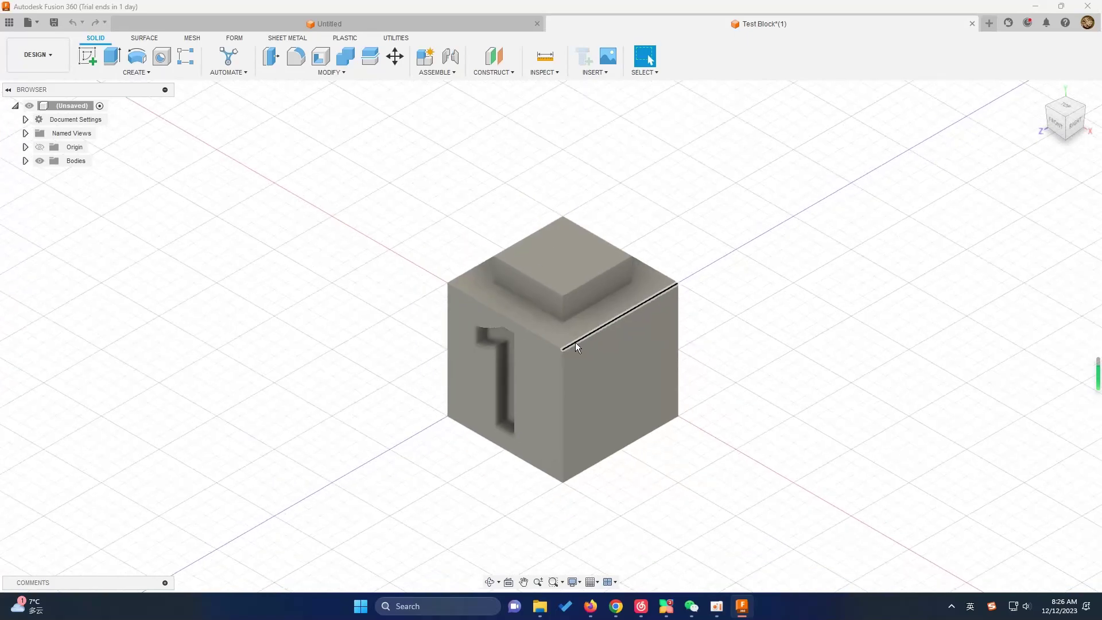
middle_drag(580, 354, 284, 247)
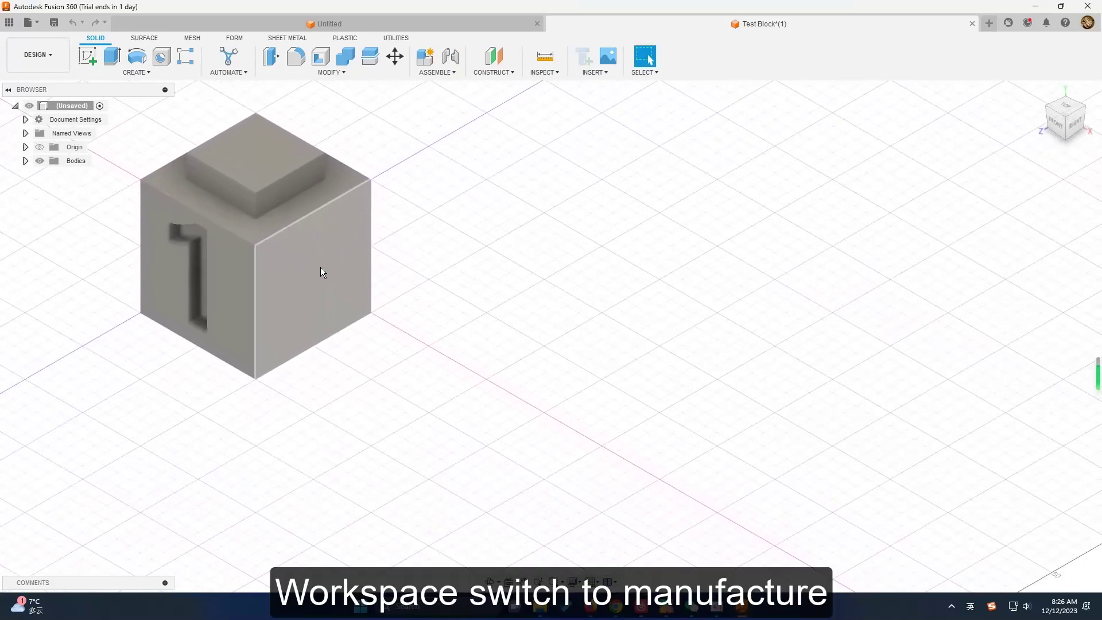
click(26, 63)
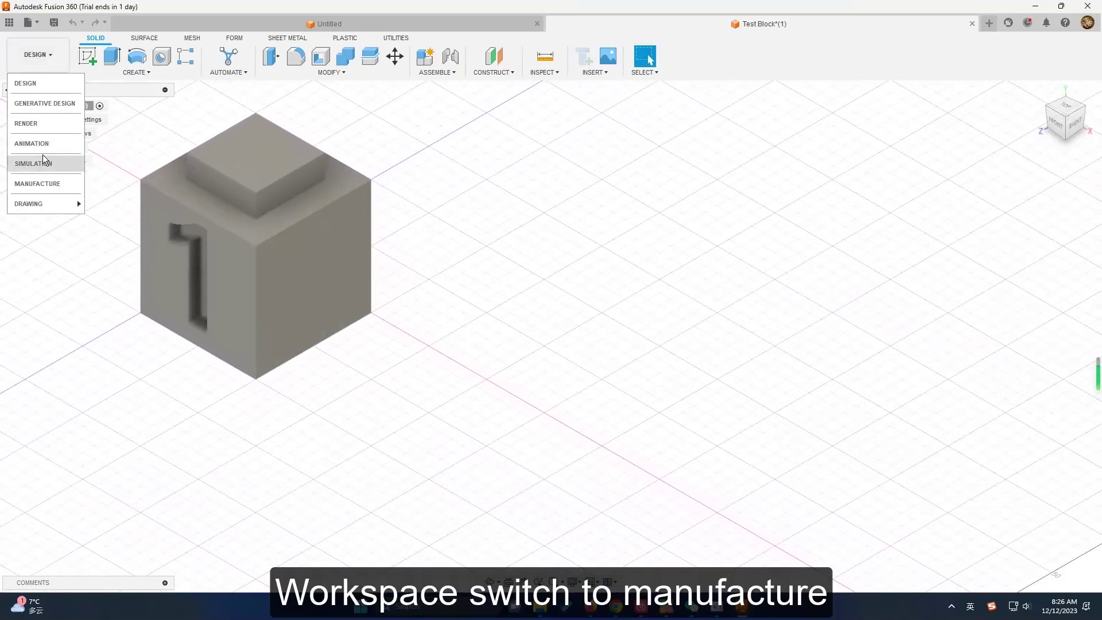
click(64, 183)
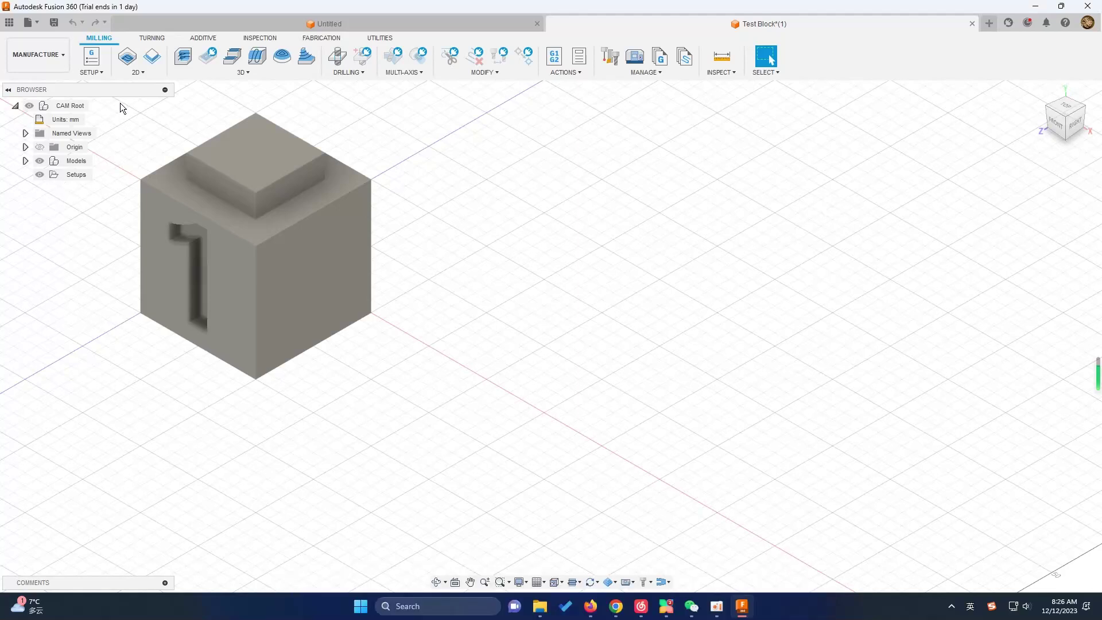
- Create Setup1 with 1 mm stock offsets and its Z axis from the block's top face
click(97, 72)
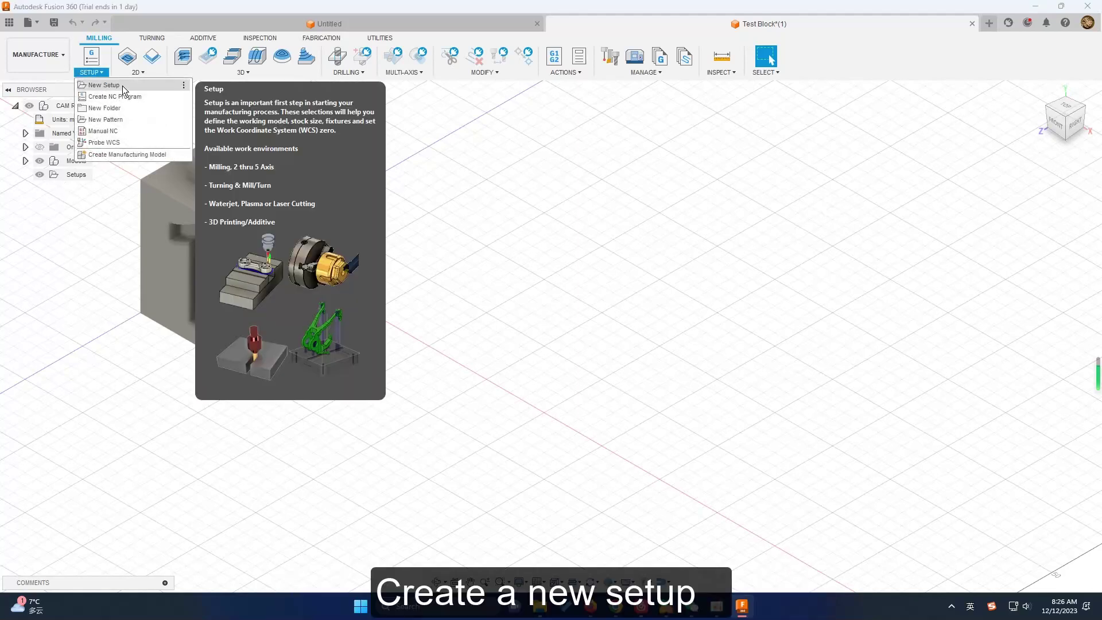
click(109, 85)
mouse_move(539, 121)
mouse_down()
mouse_move(520, 89)
mouse_move(492, 126)
mouse_up()
click(477, 105)
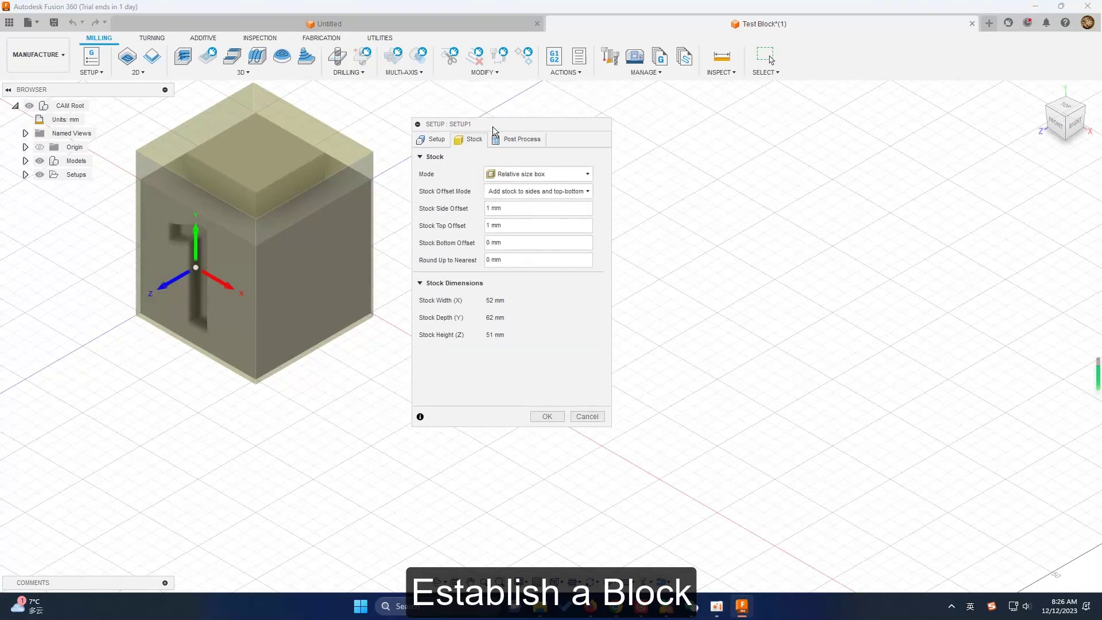
mouse_move(538, 226)
click(432, 139)
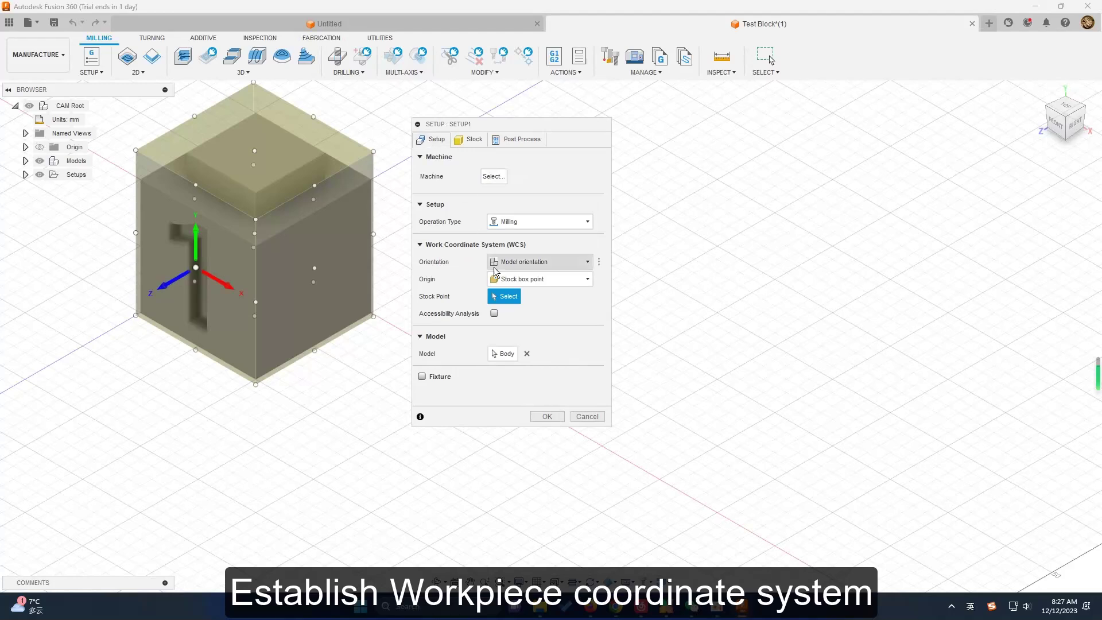
click(519, 262)
click(554, 294)
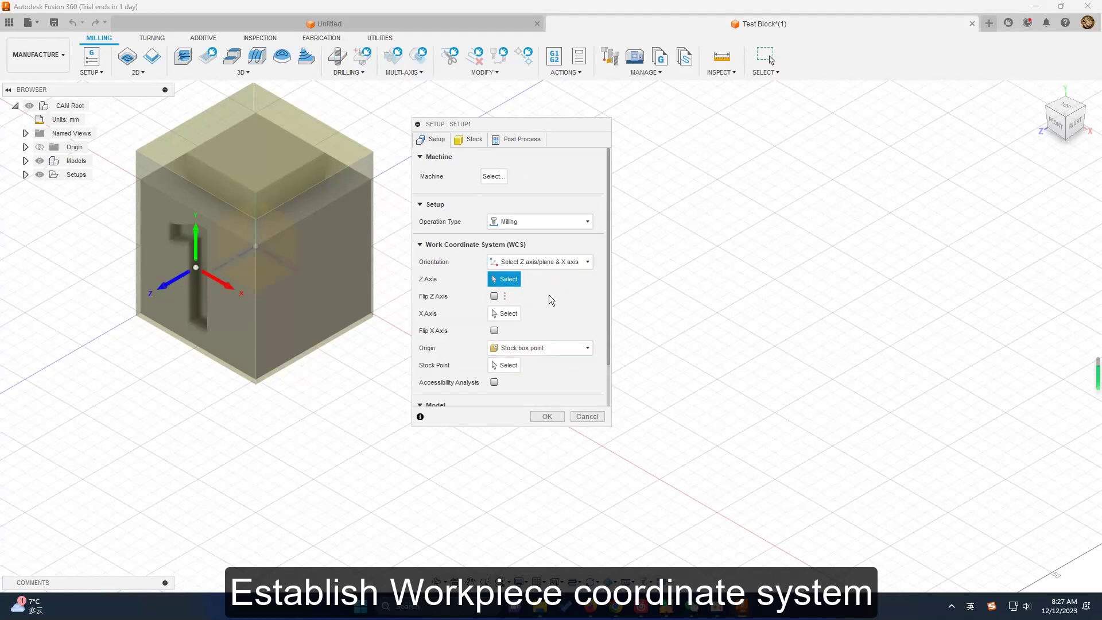
click(271, 159)
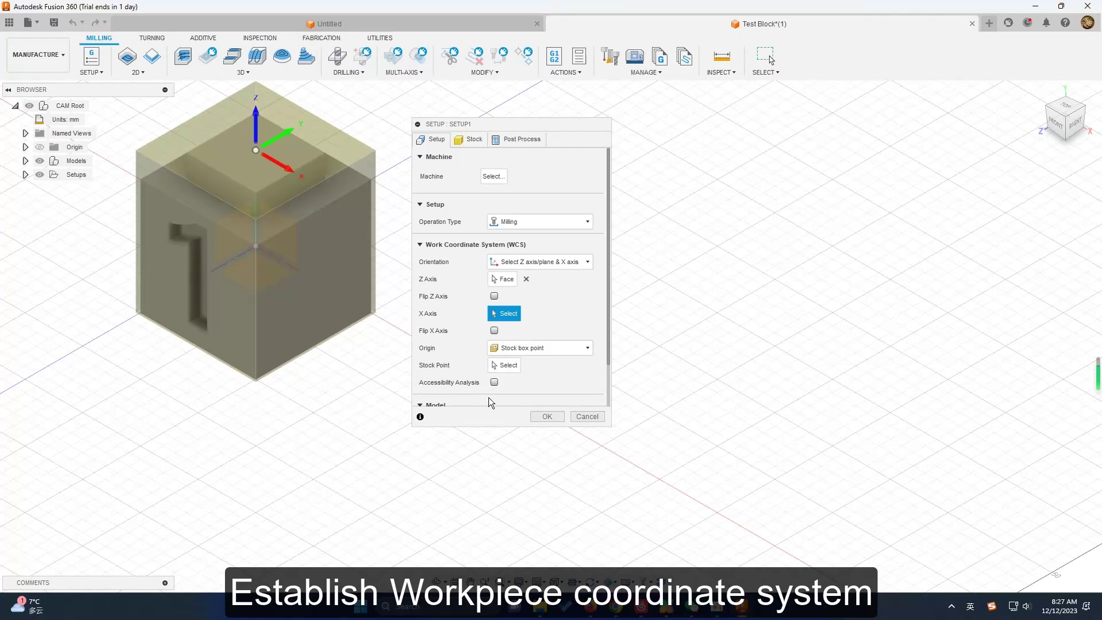
scroll(516, 378, down, 2)
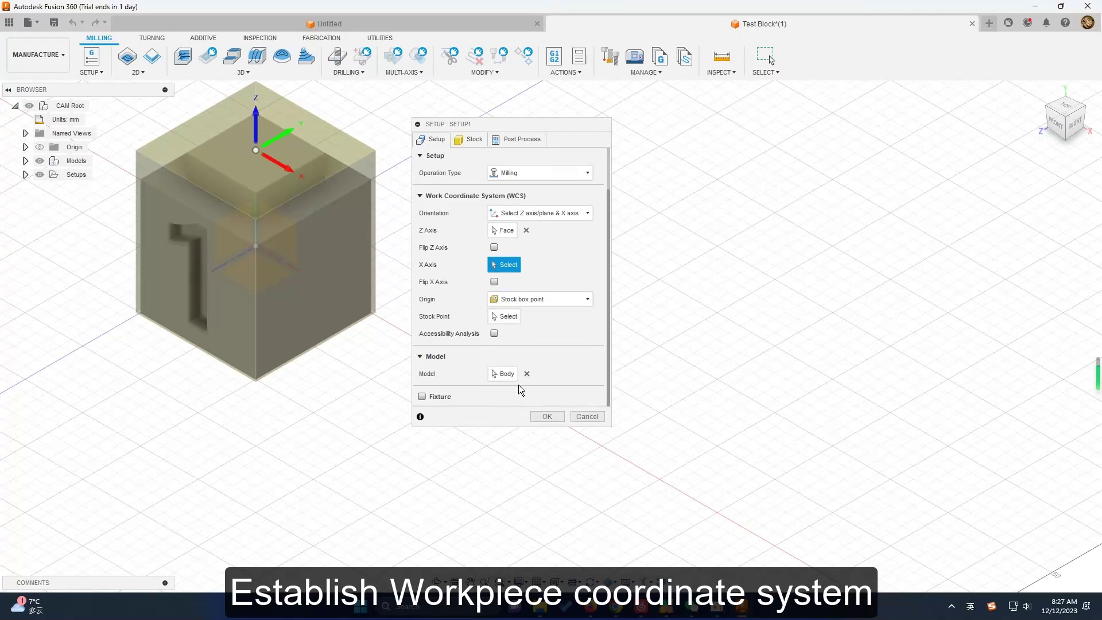
click(545, 417)
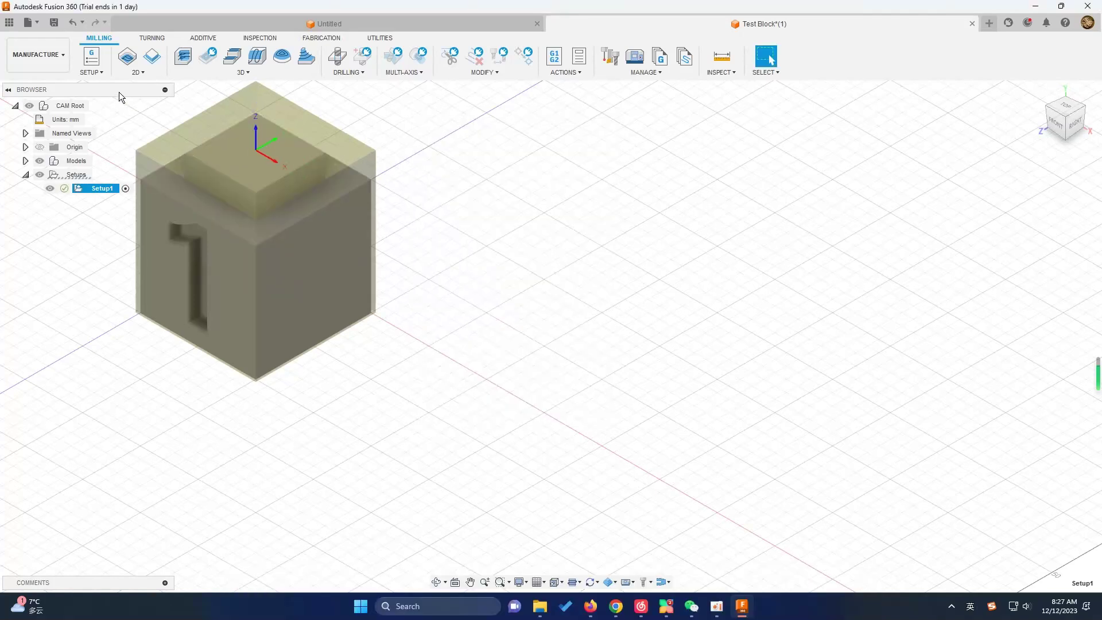
- Start a Face operation and create a new flat end mill described as D4
click(137, 77)
click(145, 105)
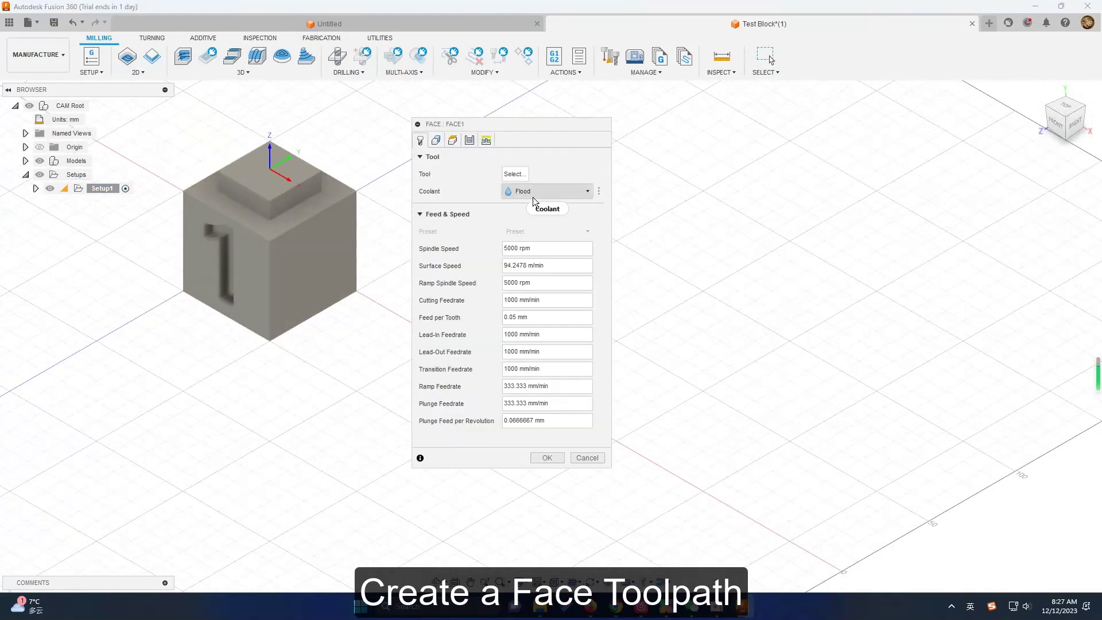
click(527, 177)
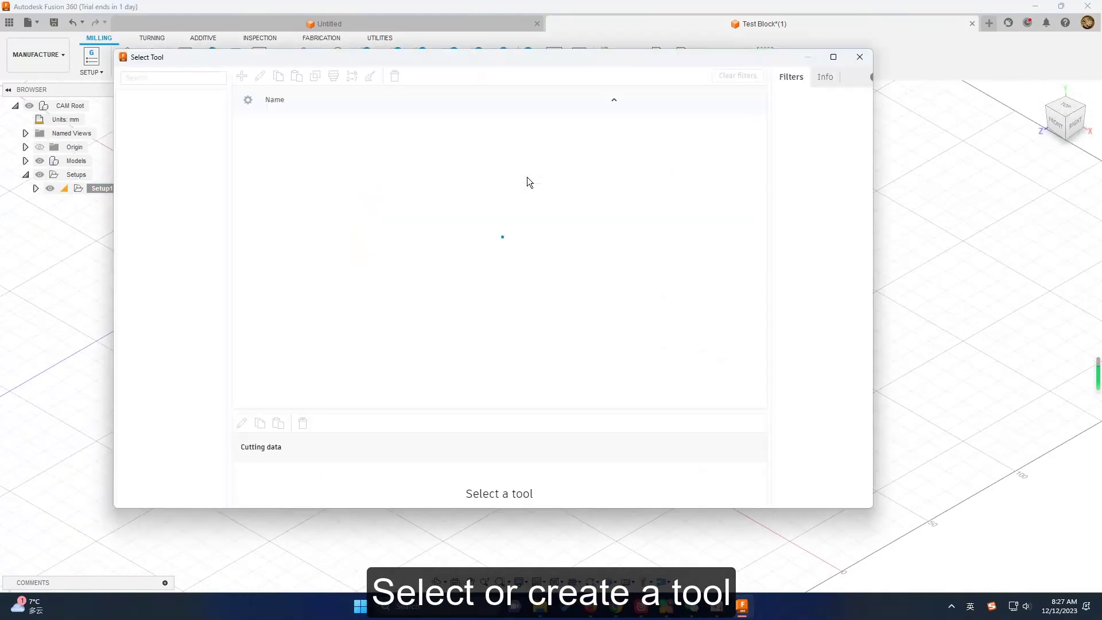
click(239, 76)
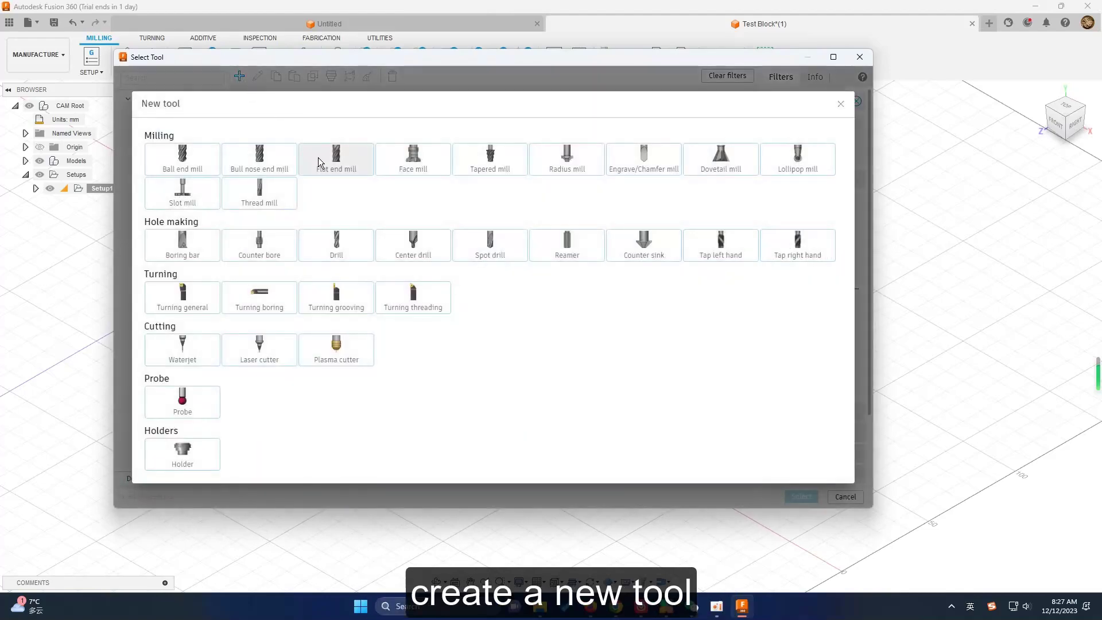
click(325, 162)
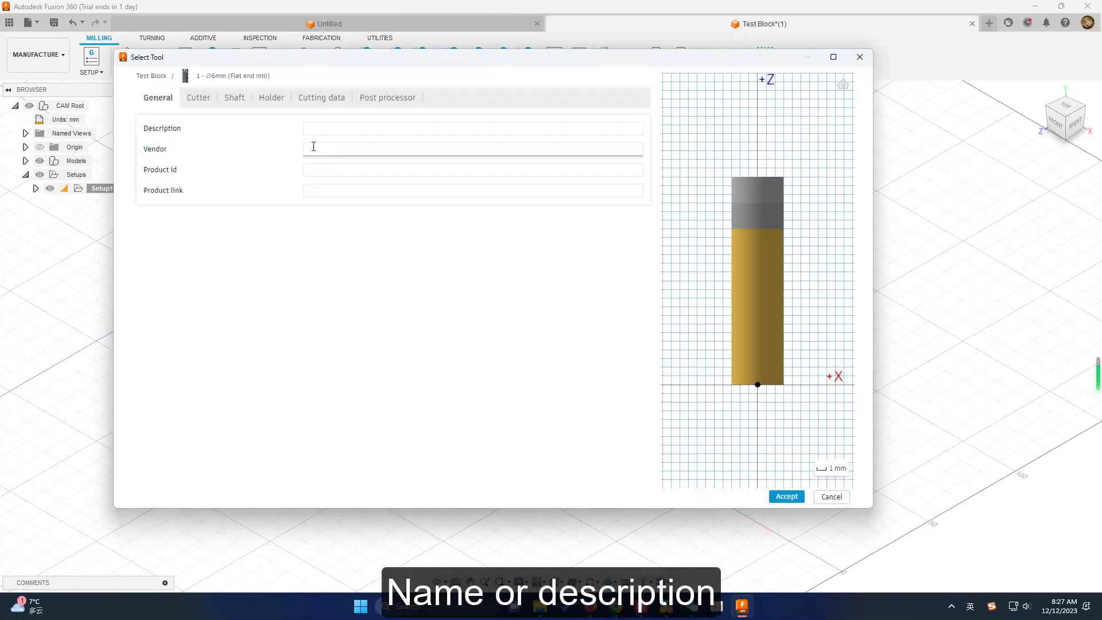
click(310, 131)
key(Caps_Lock)
text(6)
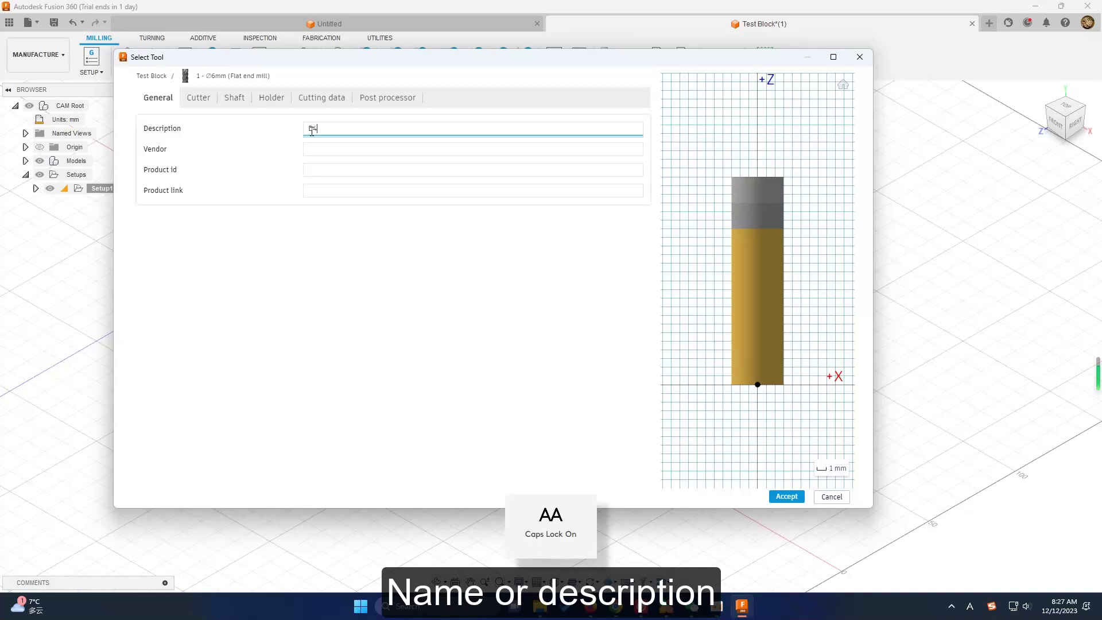
text(4)
- Give the tool 3 flutes, 4 mm diameter, and lengths 50/30/12/12 mm
click(199, 98)
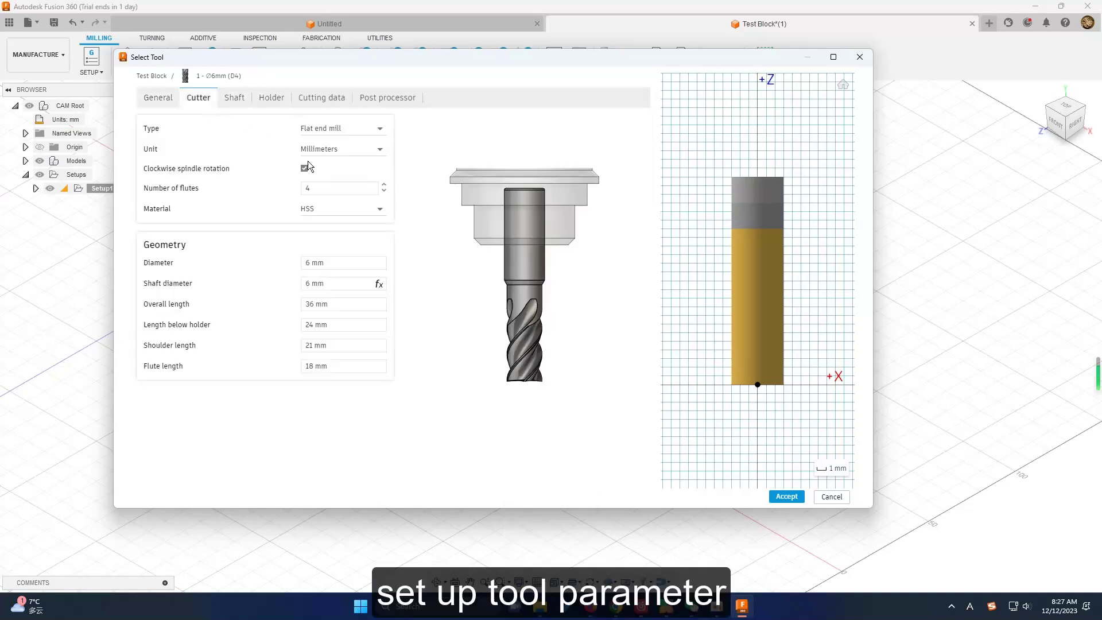
double_click(322, 189)
text(3)
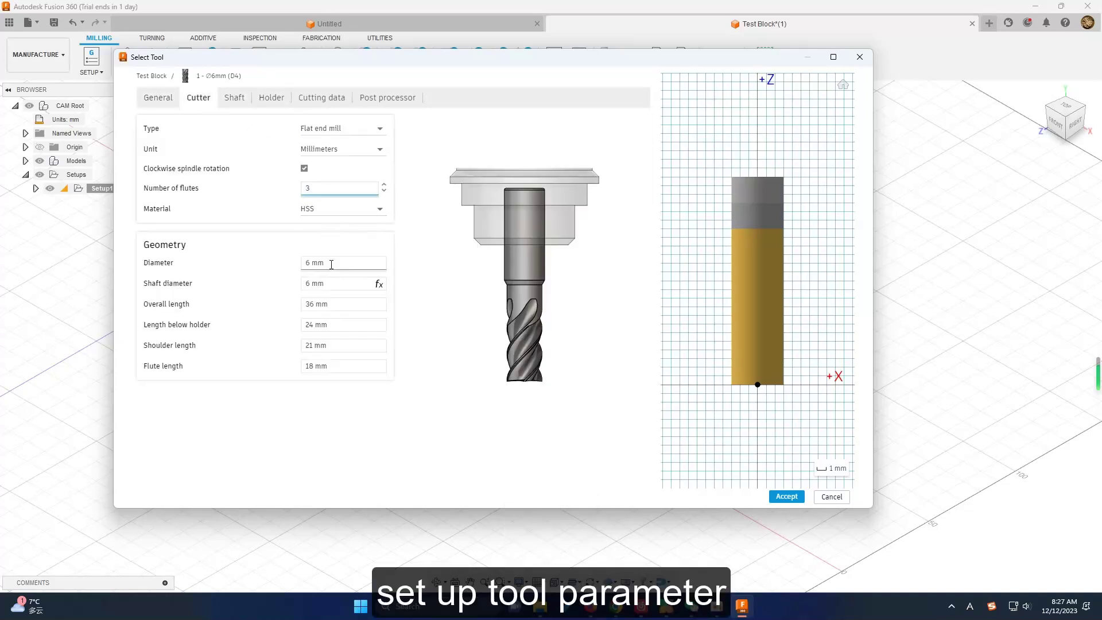
click(332, 263)
text(4)
click(328, 283)
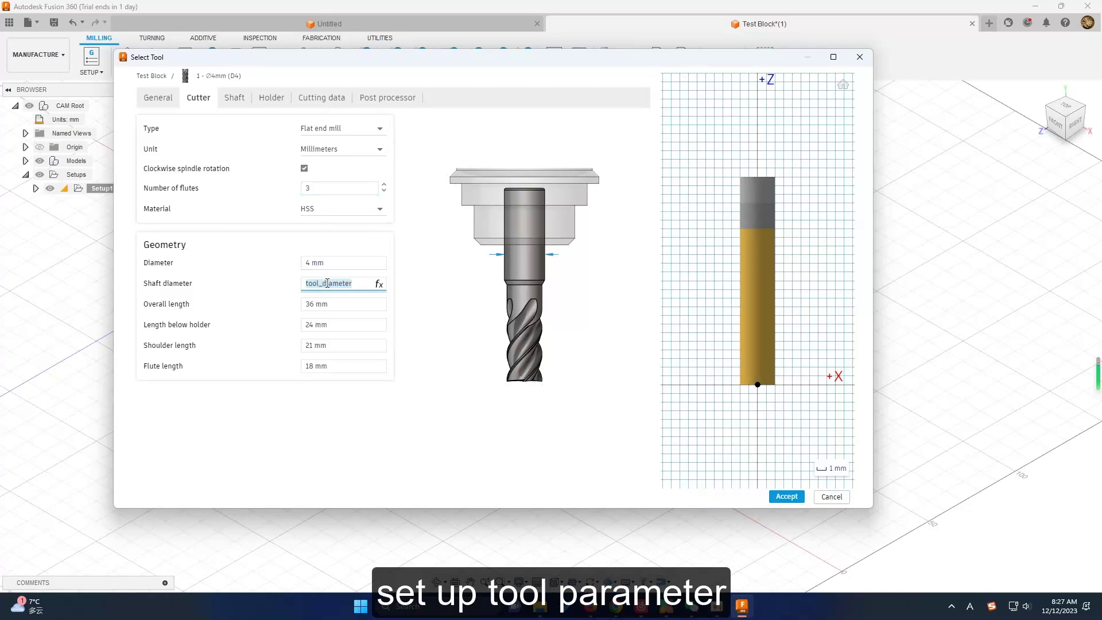
key(Tab)
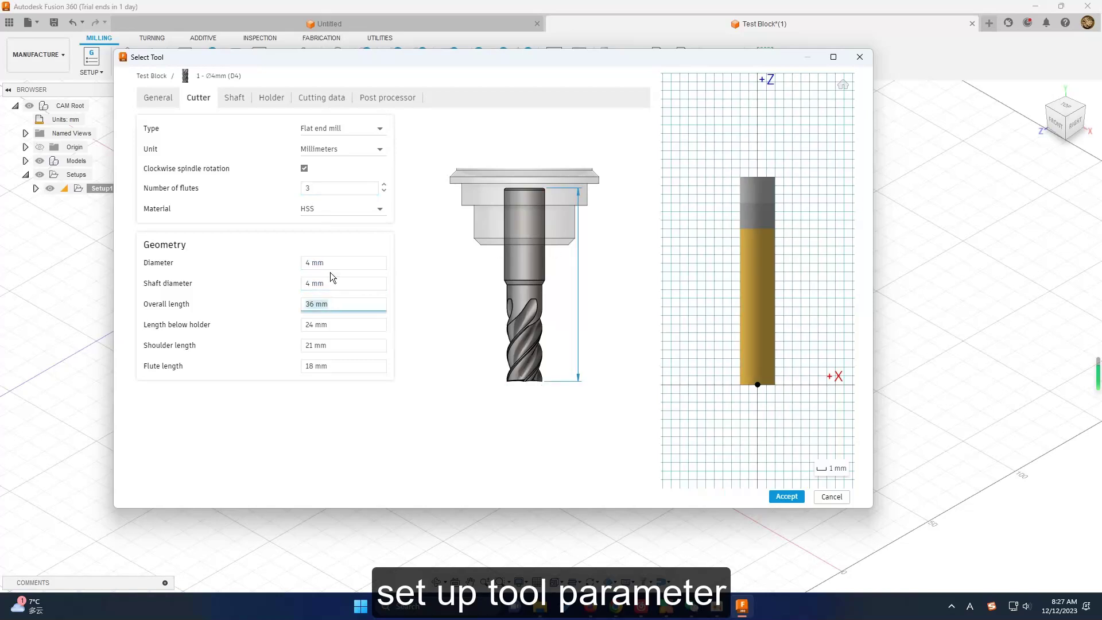
text(50)
click(333, 324)
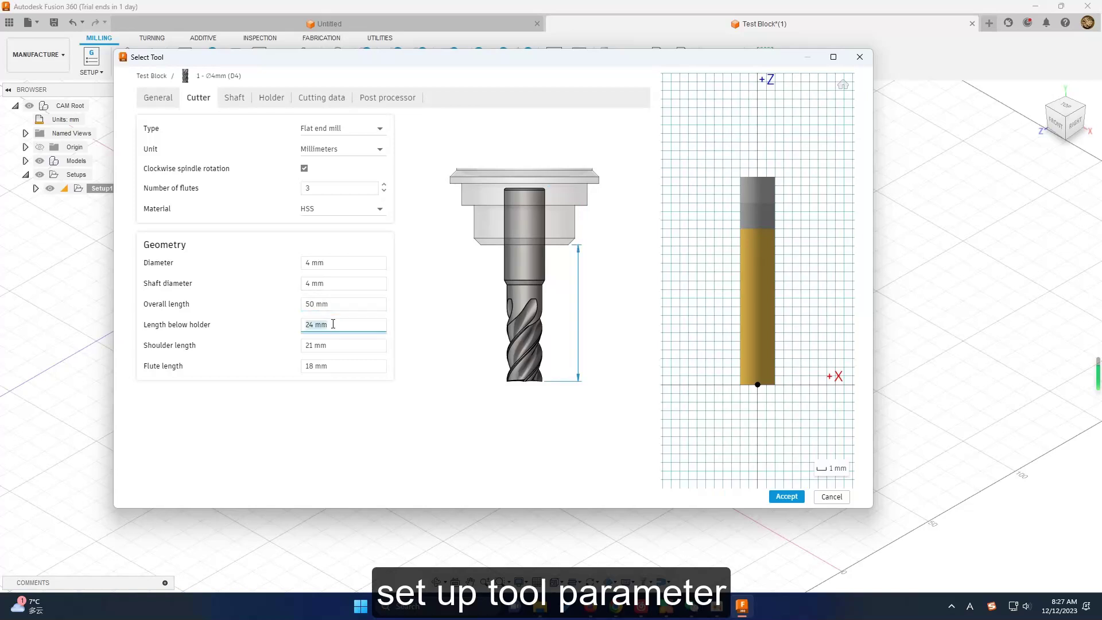
text(30)
click(334, 346)
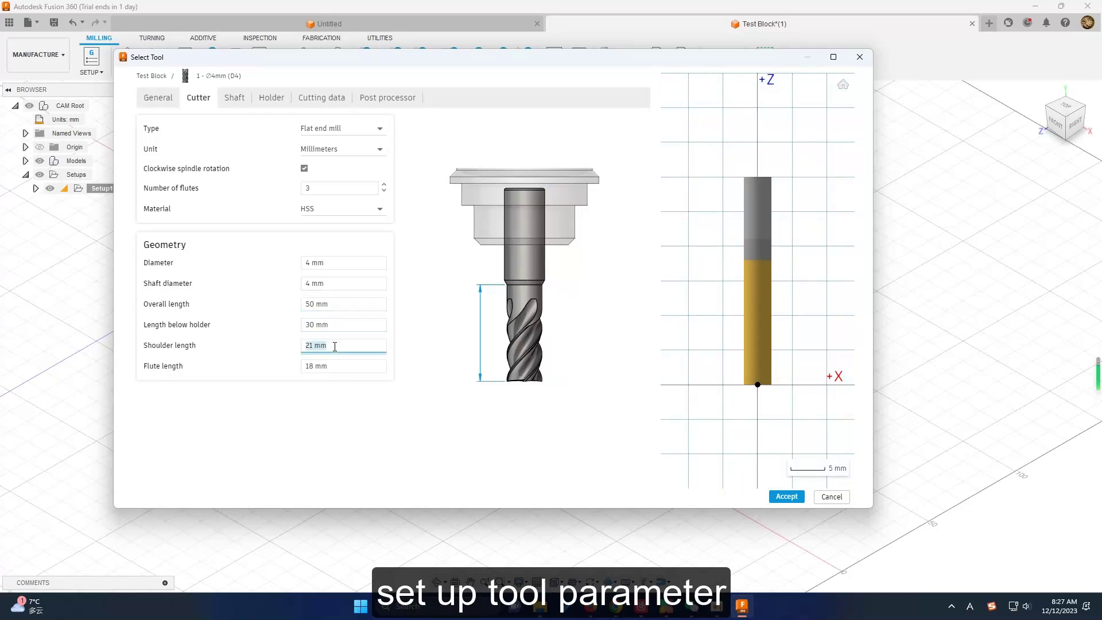
text(12)
click(338, 360)
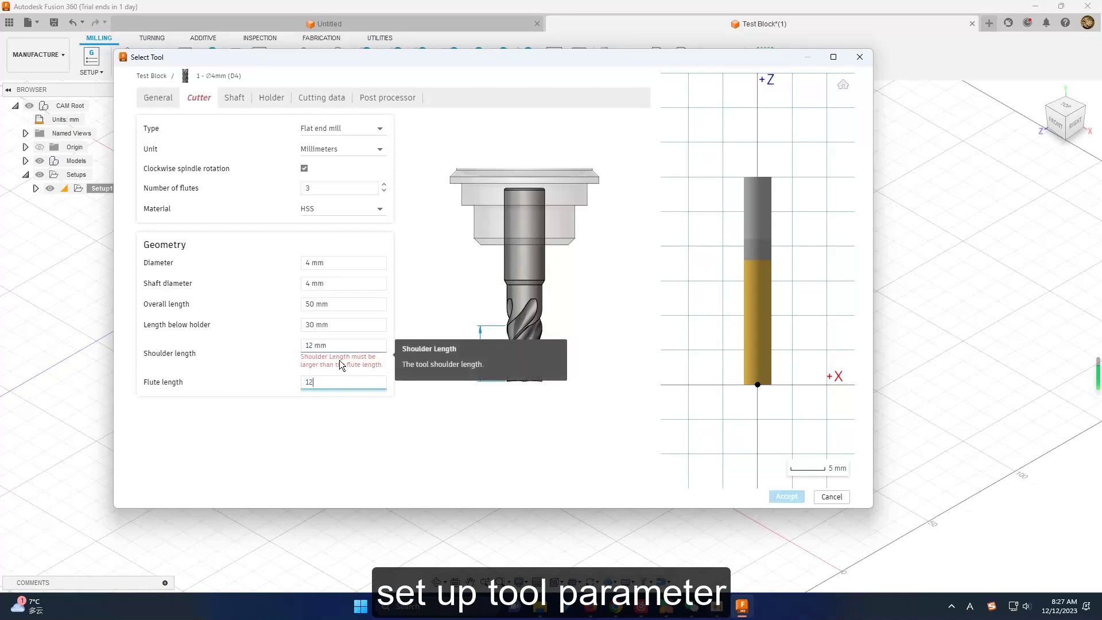
text(12)
- Attach the BT30 - Blank holder and accept the tool into the library
click(271, 97)
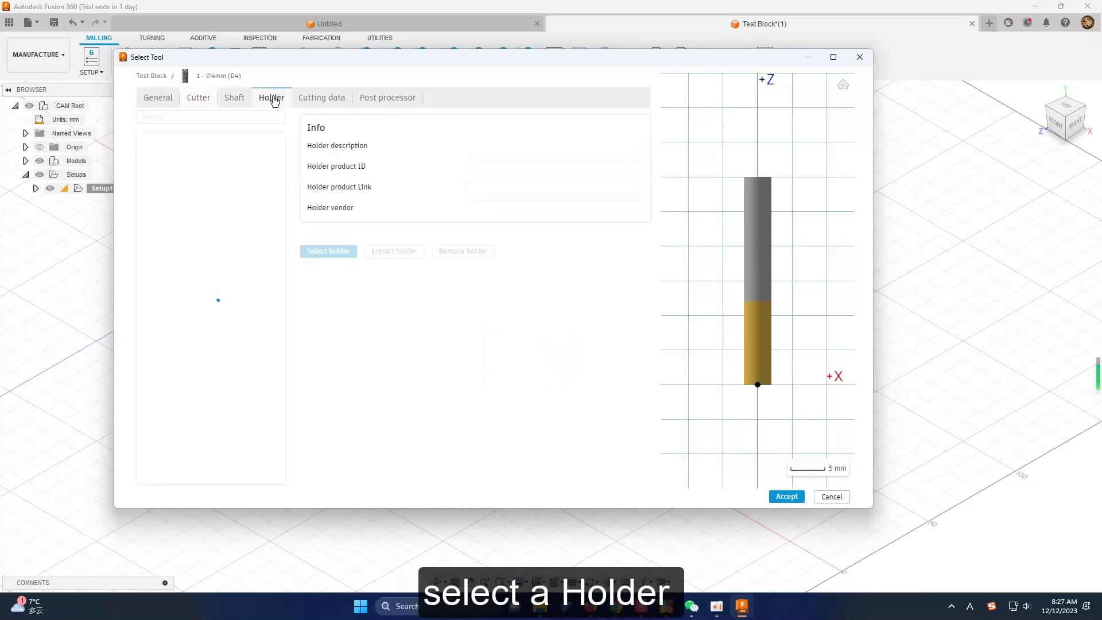
click(204, 155)
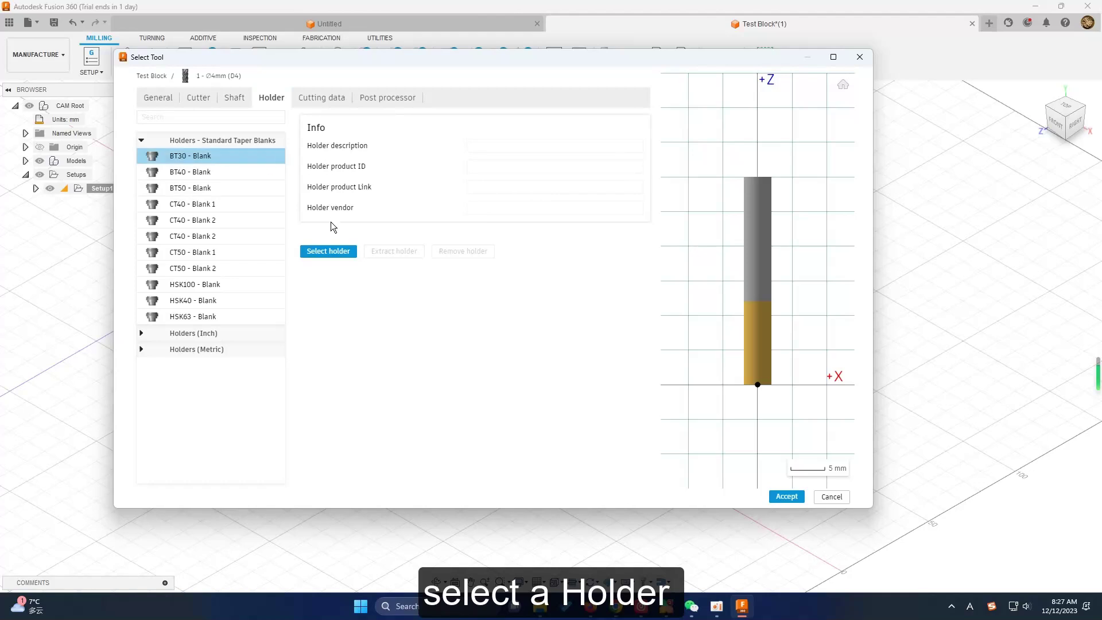
click(343, 252)
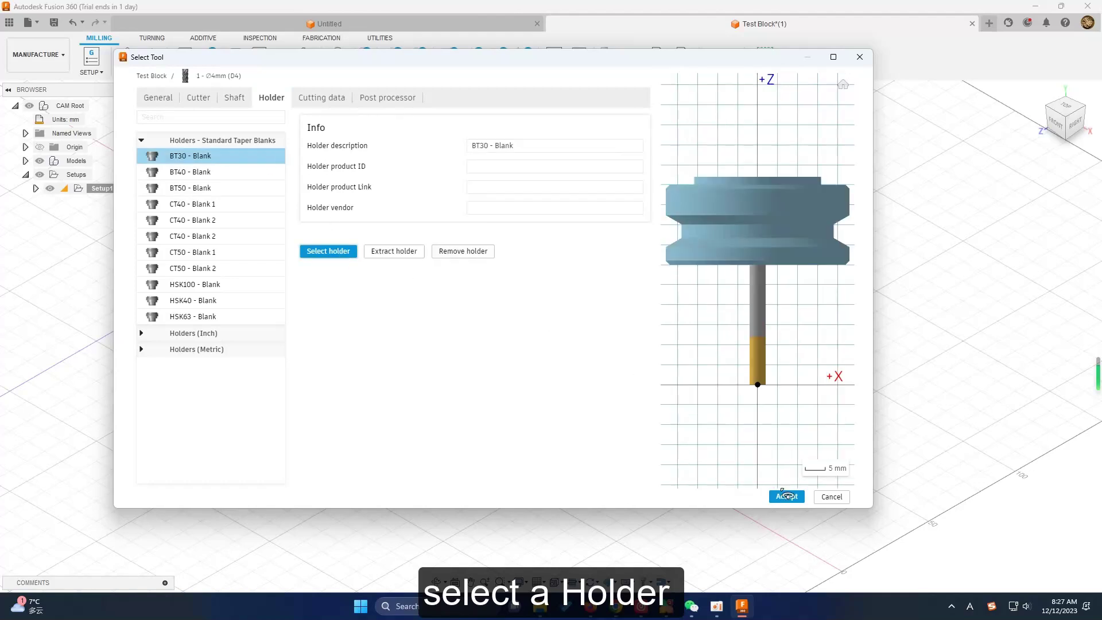
click(787, 496)
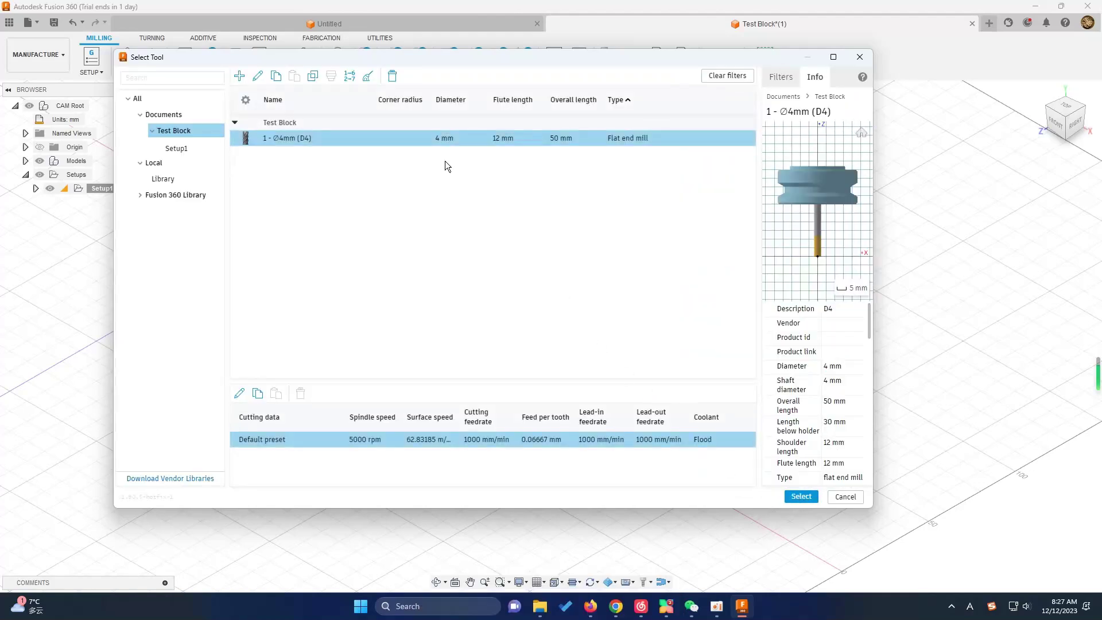
- Use the Ø4mm flat tool at 8000 rpm with 0.0625 mm feed per tooth
click(815, 497)
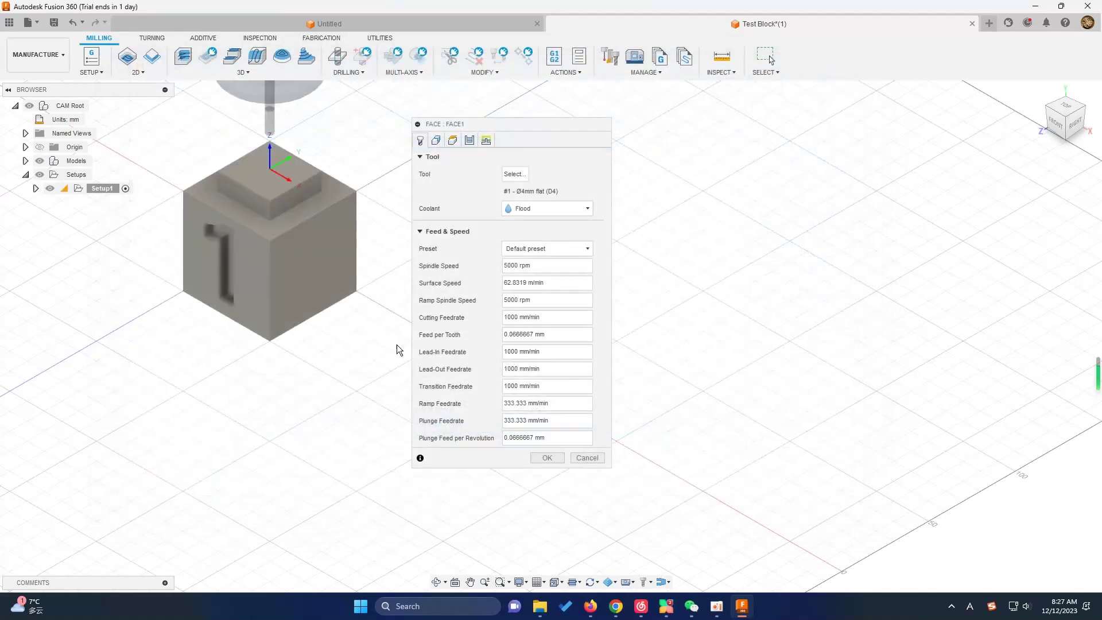
middle_drag(200, 363, 177, 467)
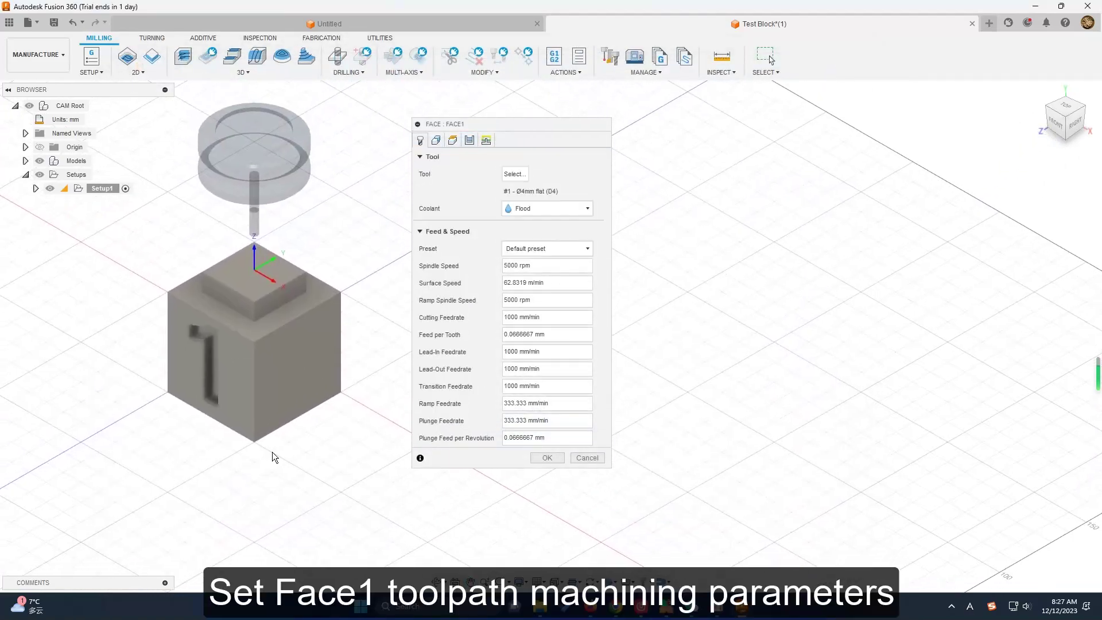
mouse_move(548, 265)
drag(549, 263, 463, 266)
text(8000)
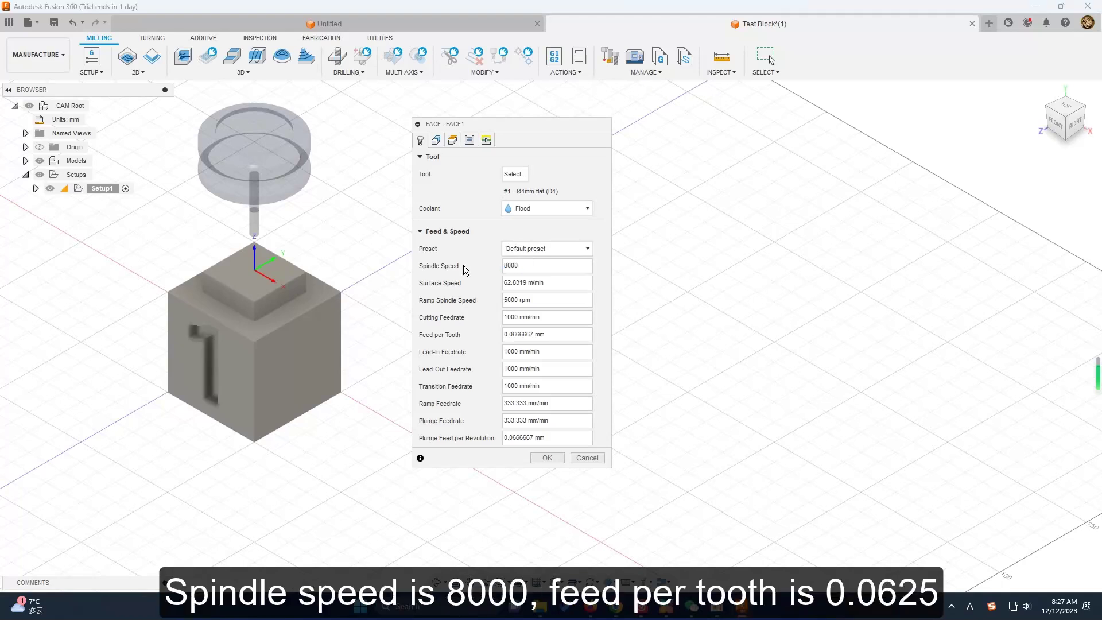
click(551, 334)
text(0.0)
text(625)
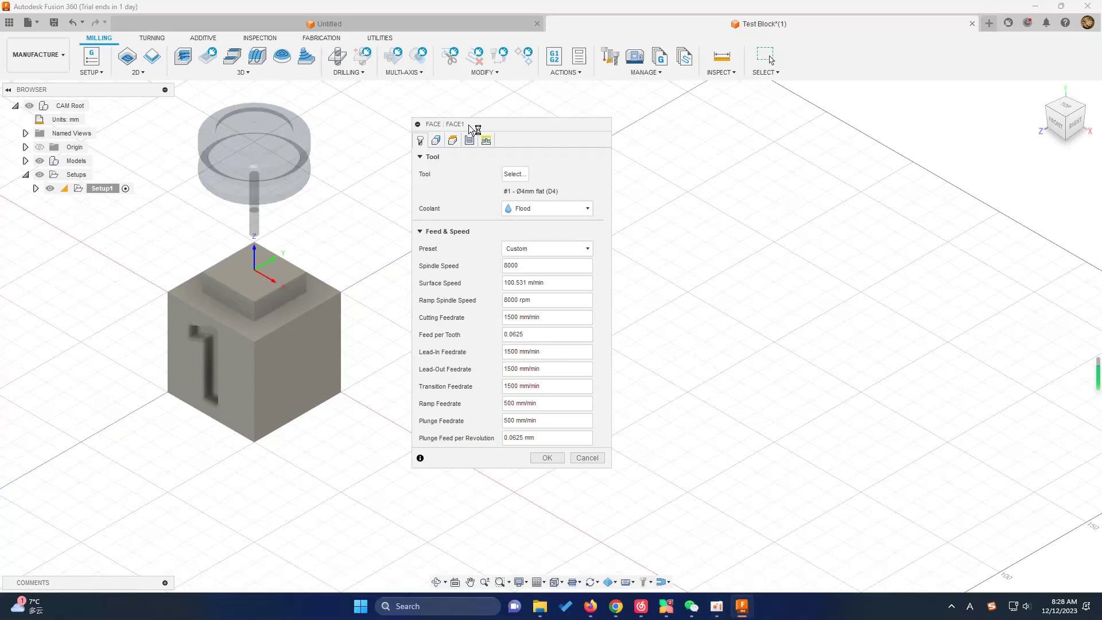
- Set Face1 clearance from stock top, 2 mm pass extension, and enable multiple depths
click(442, 141)
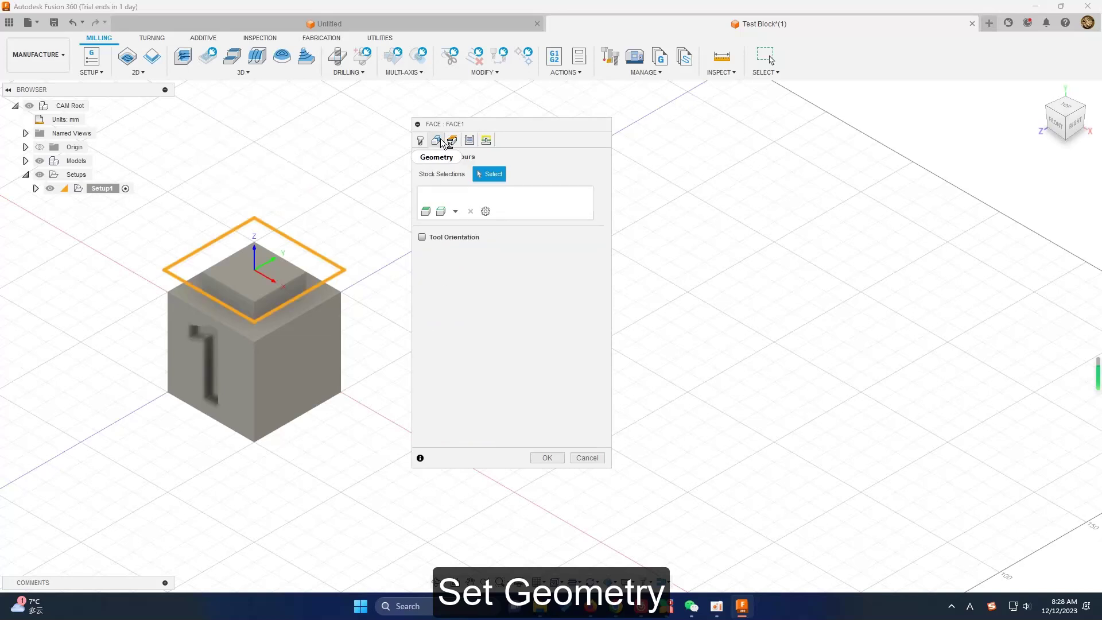
click(452, 141)
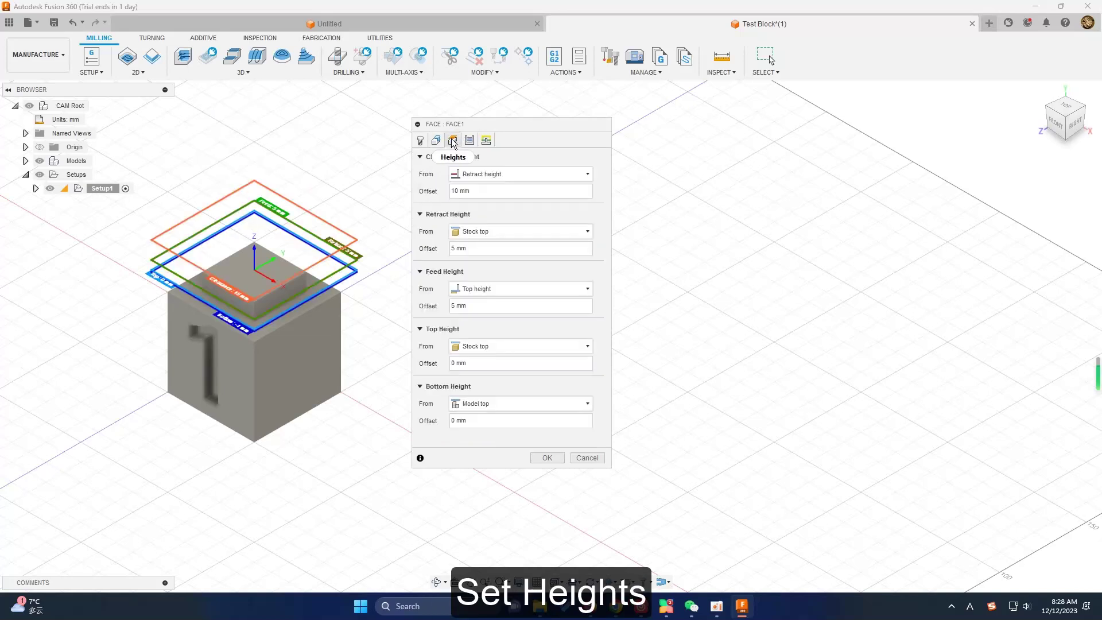
mouse_move(477, 190)
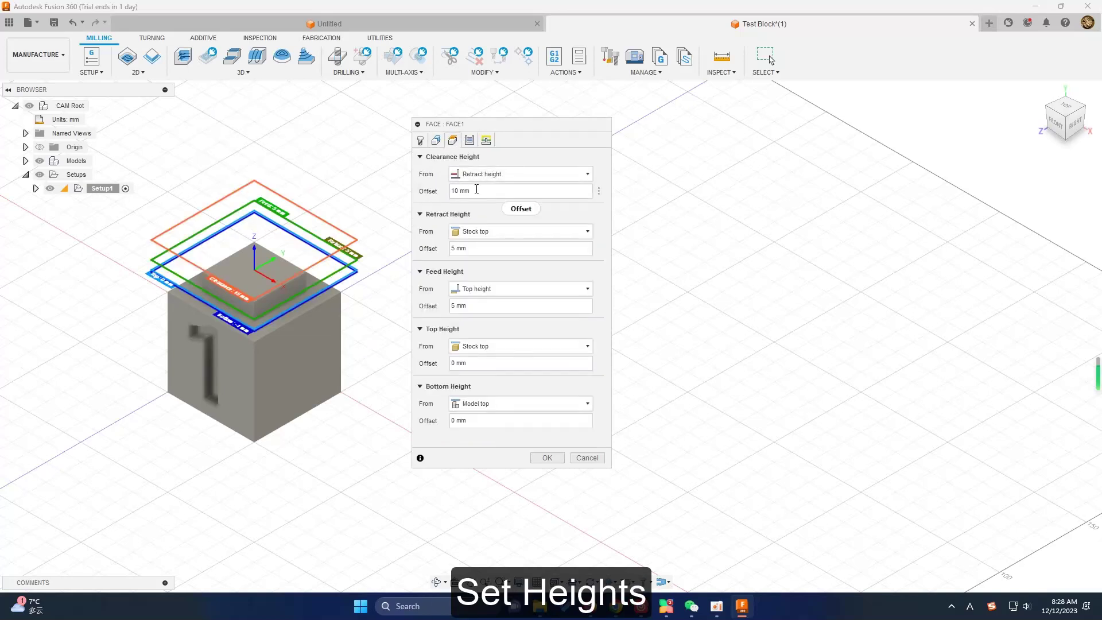
click(484, 177)
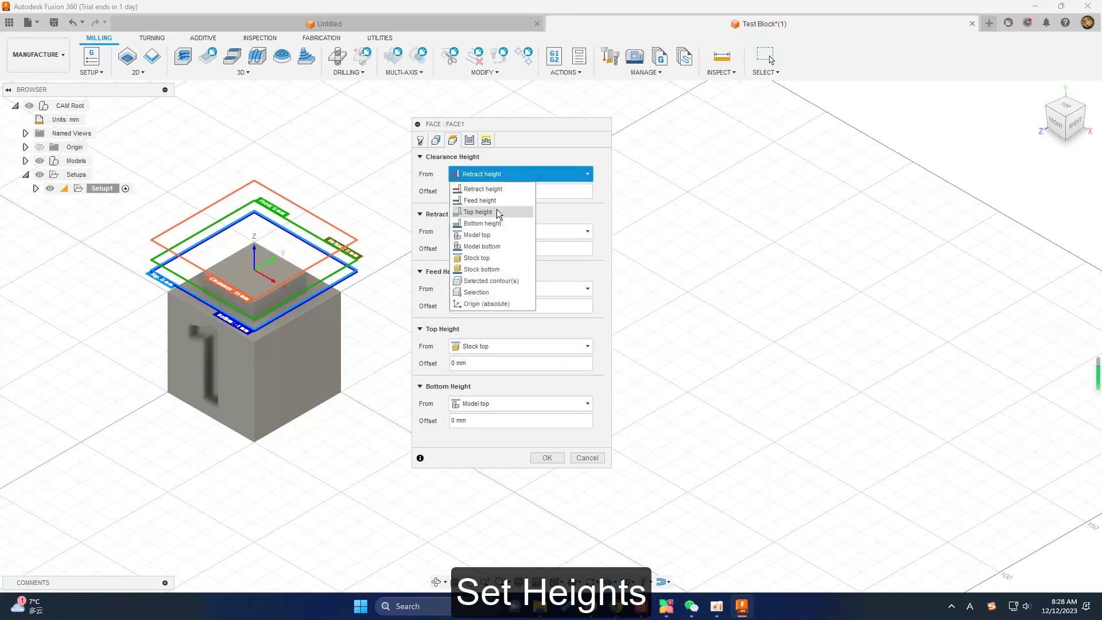
click(498, 257)
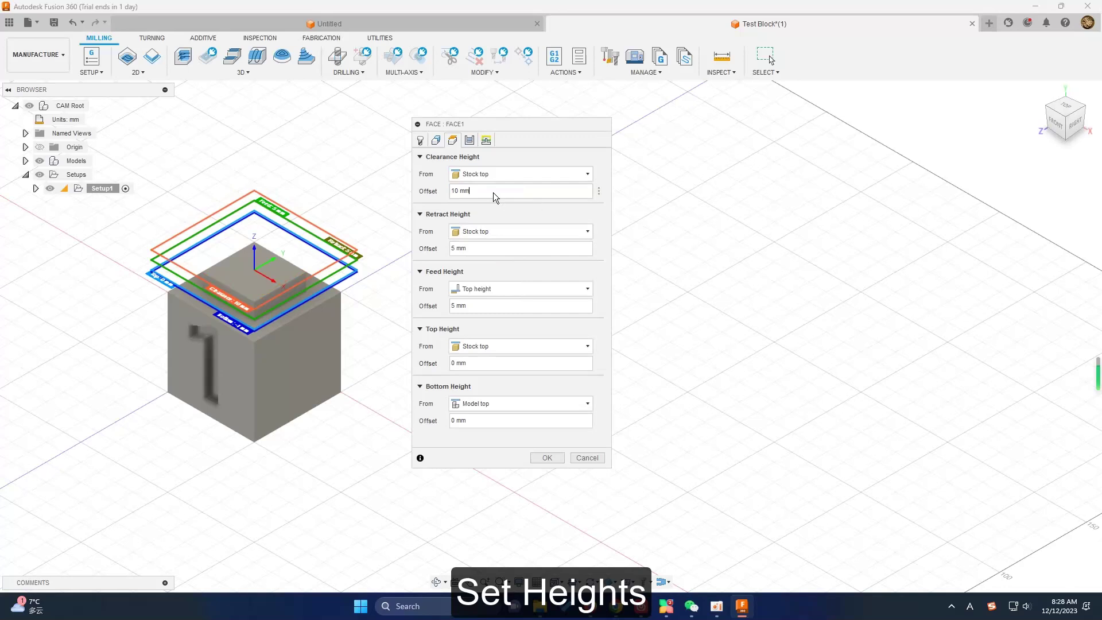
click(477, 143)
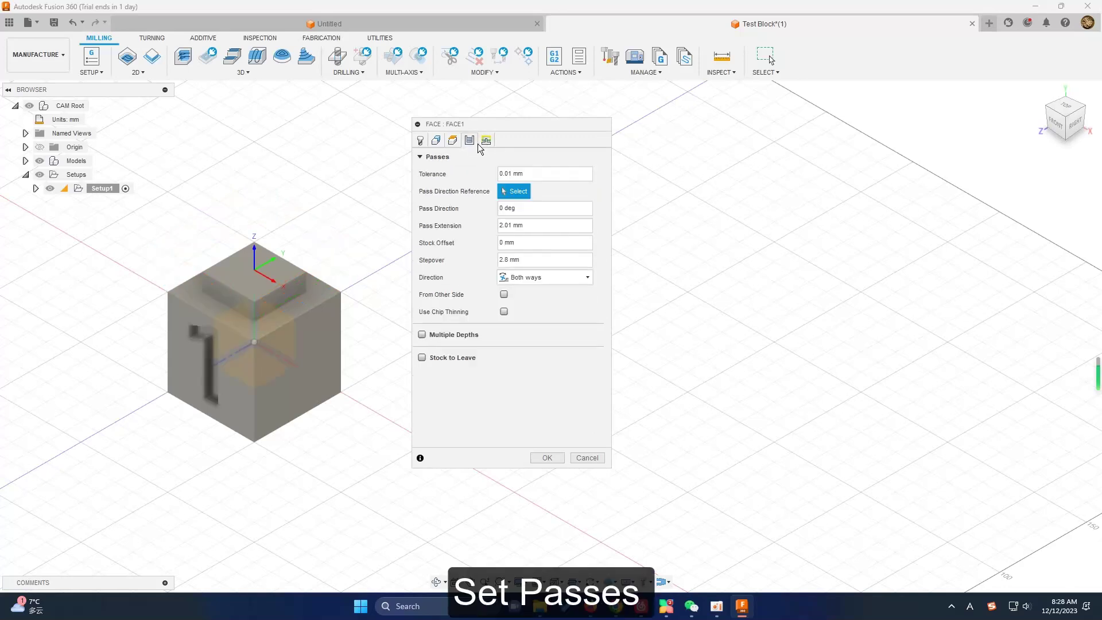
drag(523, 225, 492, 227)
text(2)
click(422, 335)
text(0.5)
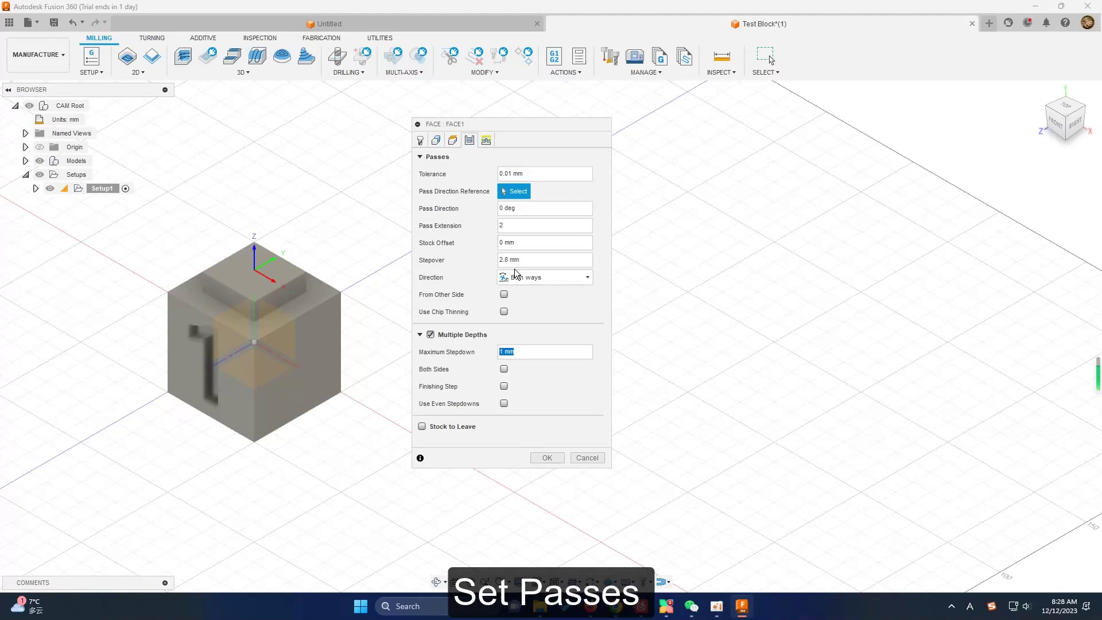
- Set a 10 mm maximum stay-down distance and 0.2 vertical lead-in radius
click(487, 143)
click(525, 225)
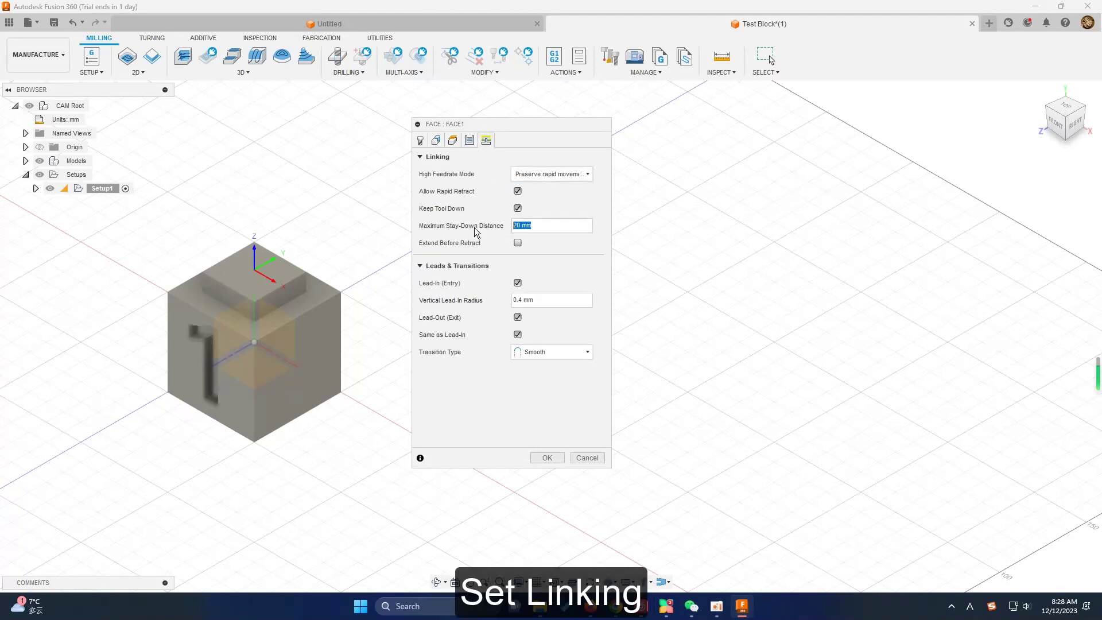
text(10)
click(558, 300)
text(0.2)
- Generate the Face1 toolpath, play and scrub its simulation across the block top, then exit
click(554, 458)
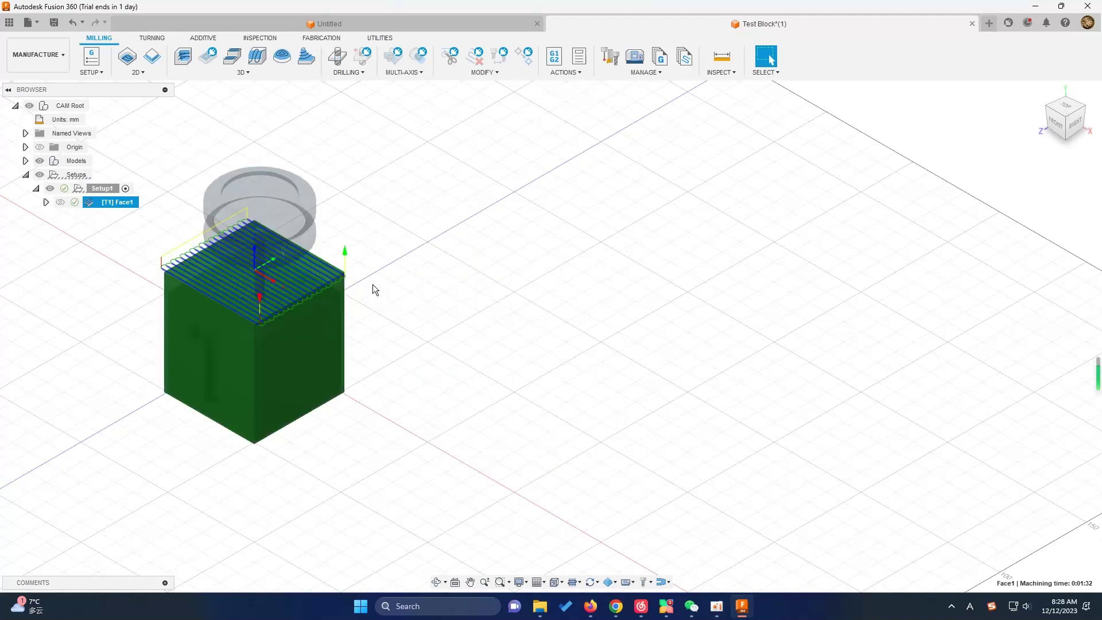
right_click(124, 202)
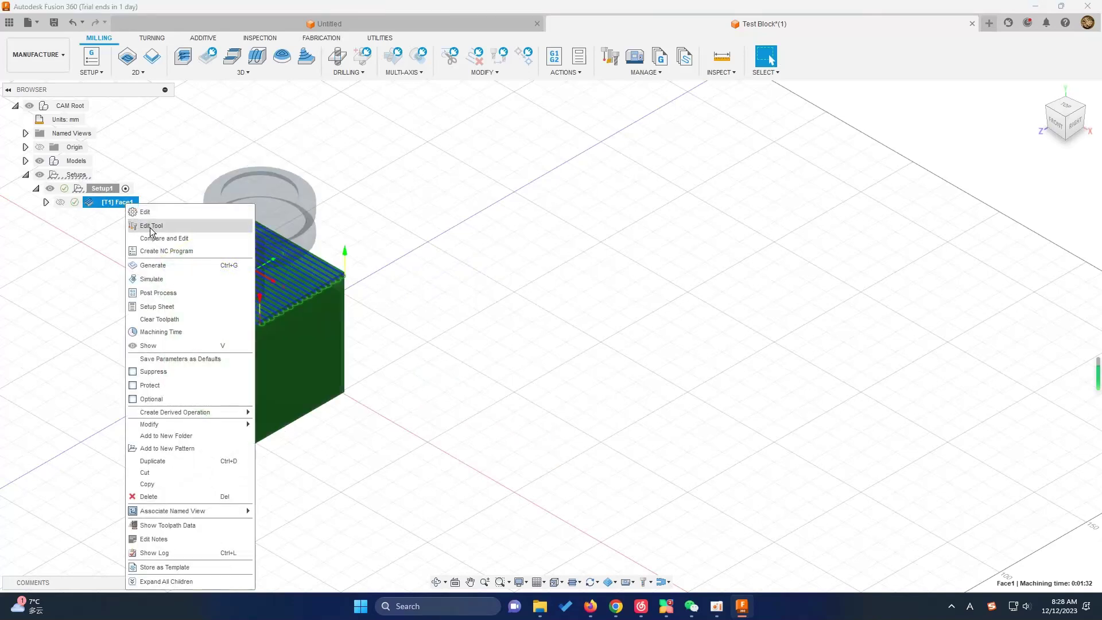
click(165, 278)
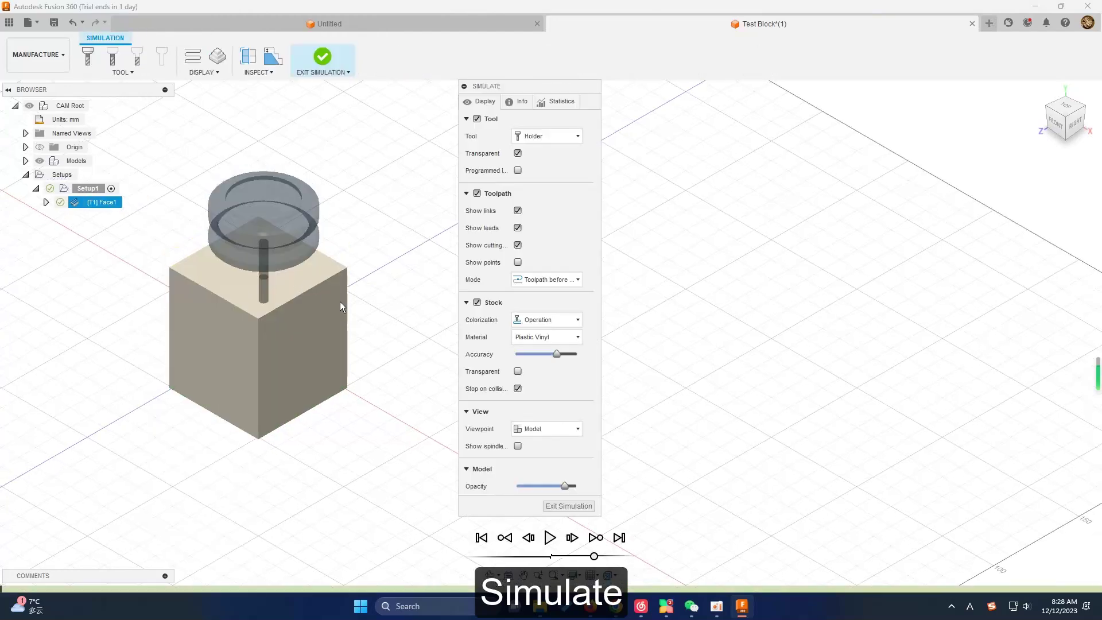
drag(594, 556, 576, 556)
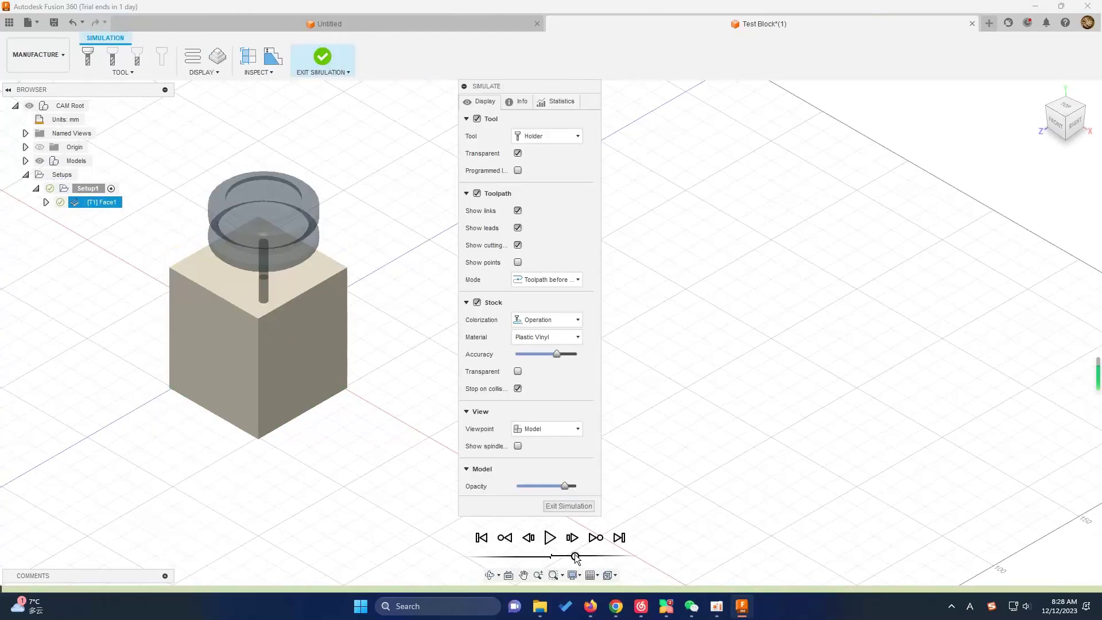
click(552, 540)
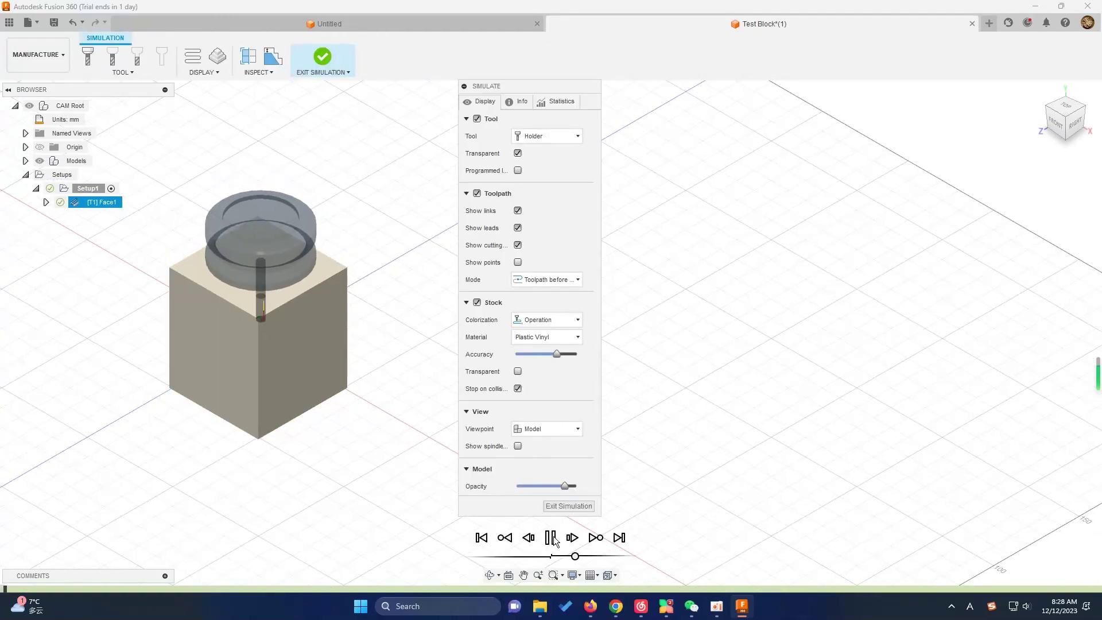
click(551, 538)
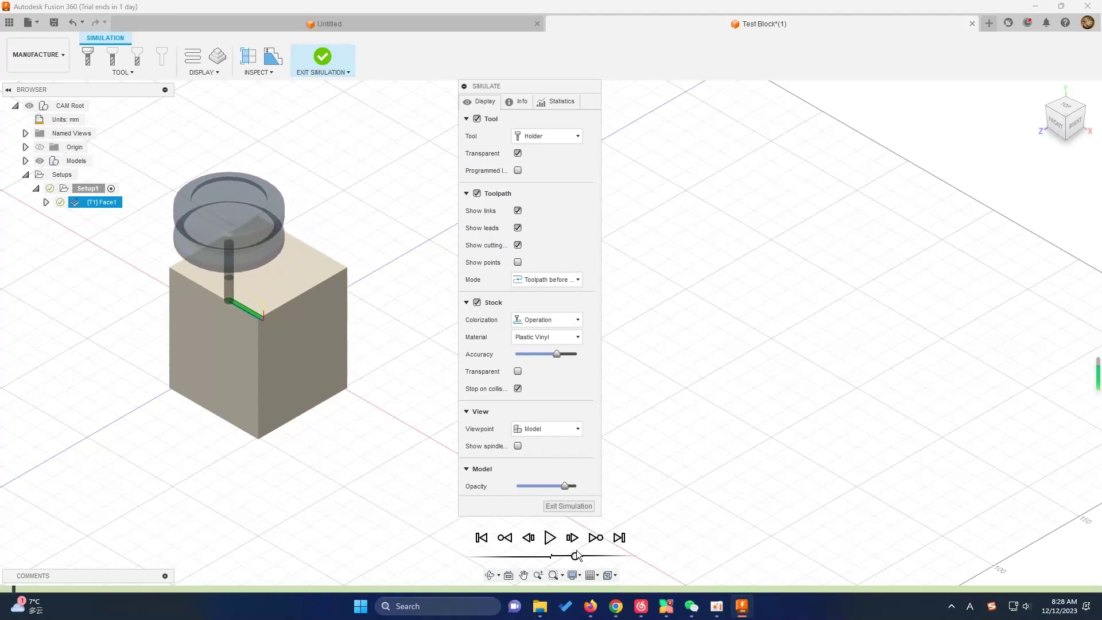
drag(576, 555, 579, 557)
click(553, 540)
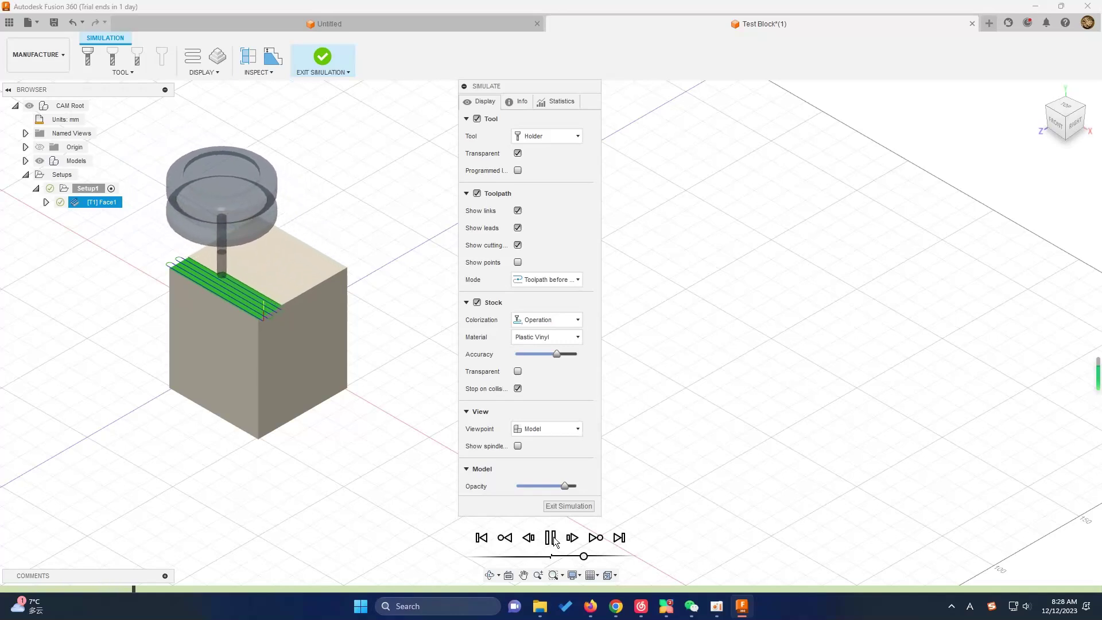
click(552, 539)
drag(584, 557, 591, 557)
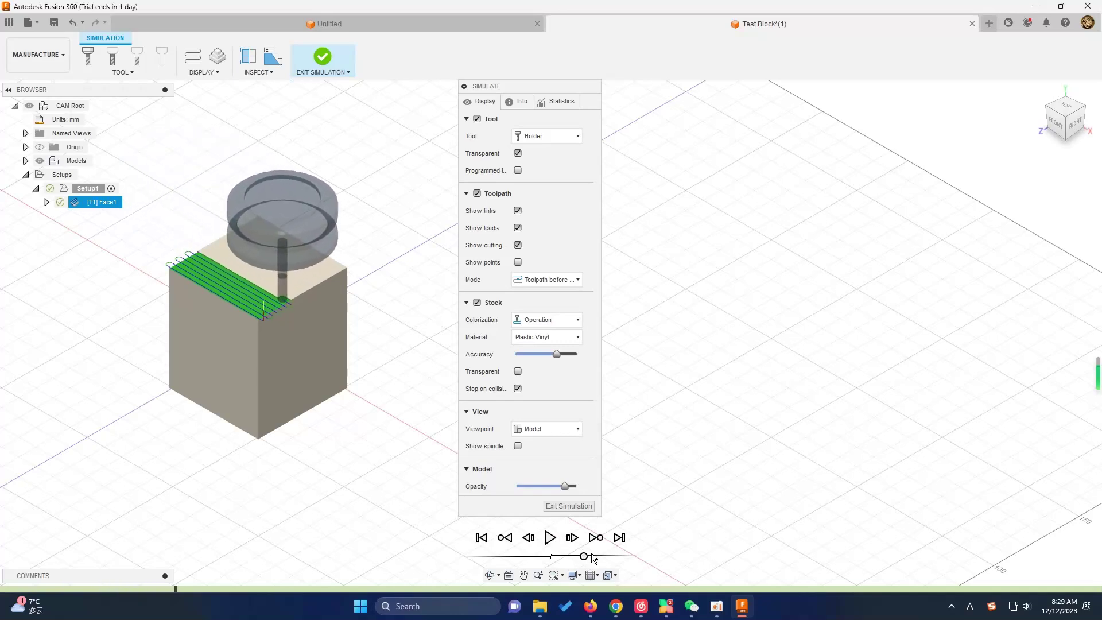
click(549, 538)
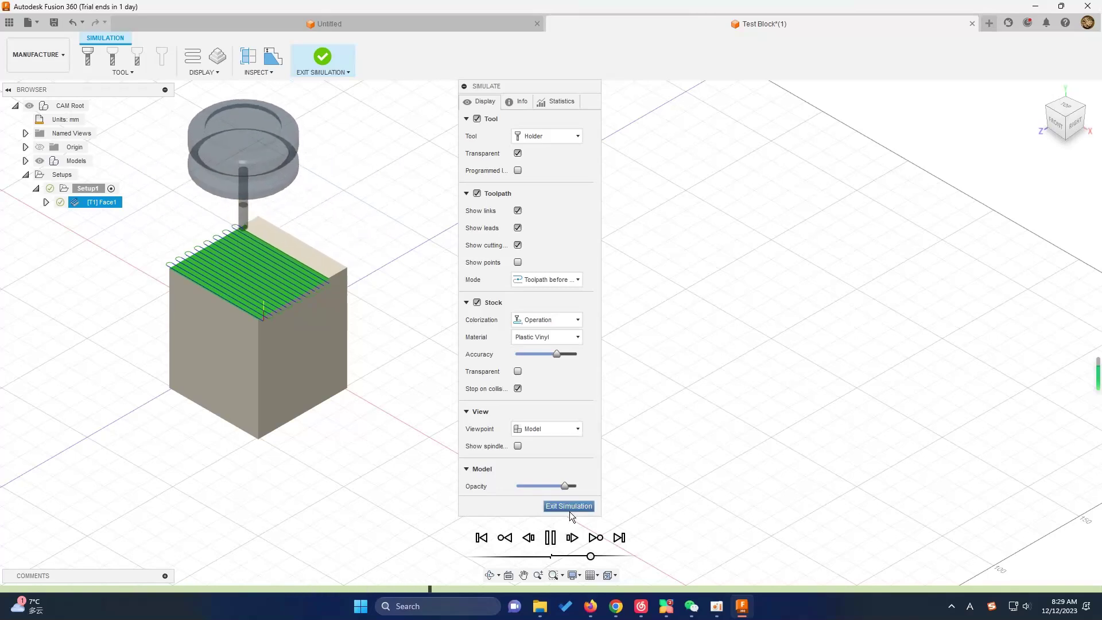
click(568, 506)
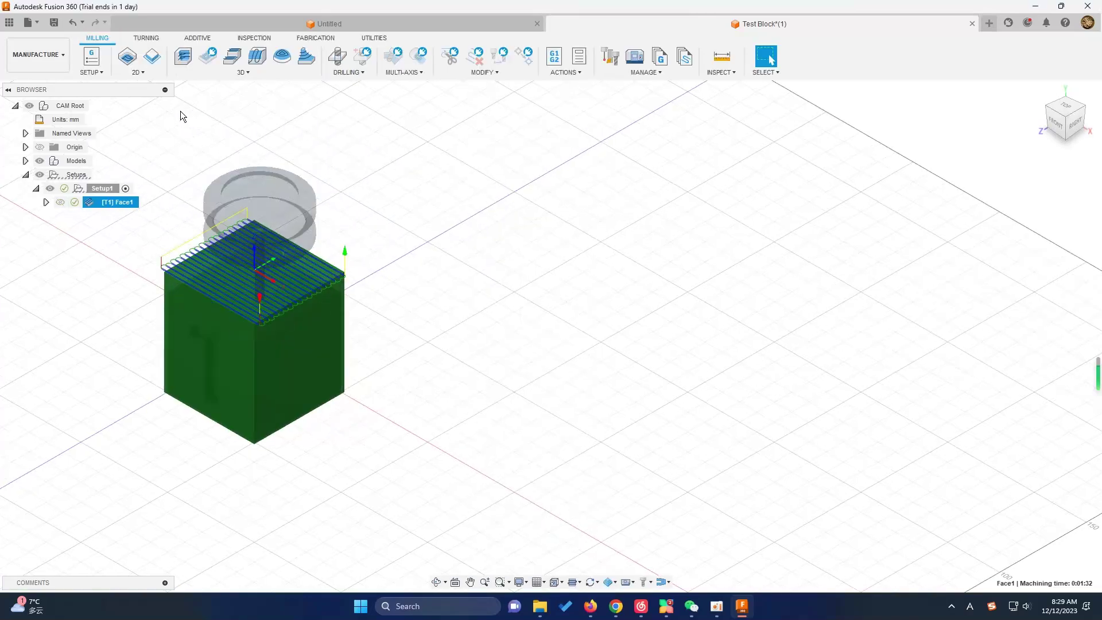
- Create Face2 with its Z axis on the block's side face and the top-step edge loop as stock contour
click(144, 74)
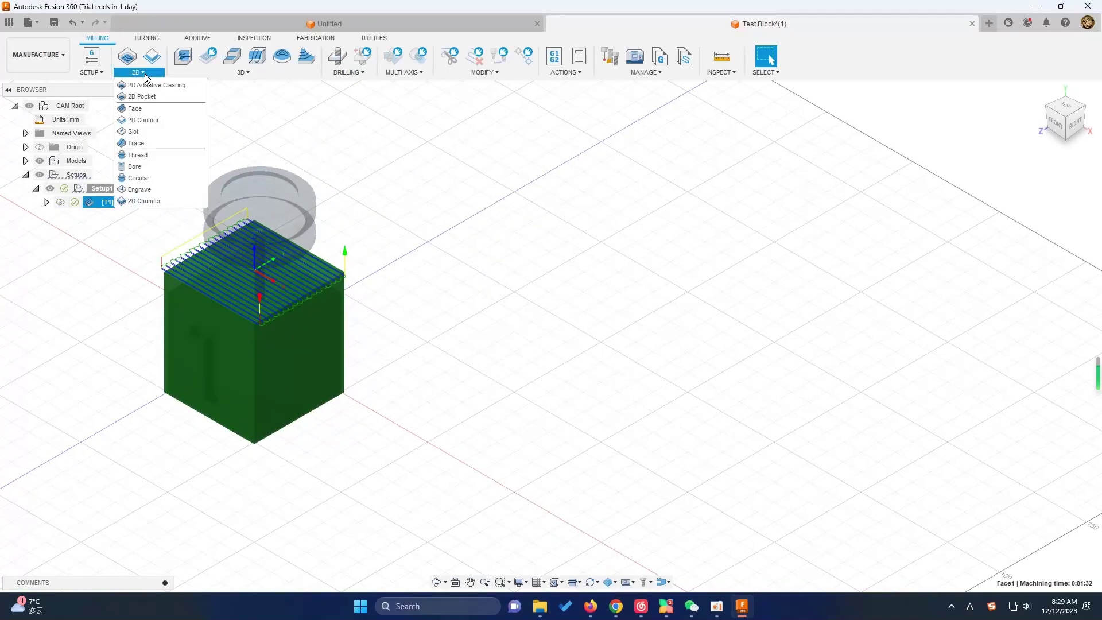
click(158, 107)
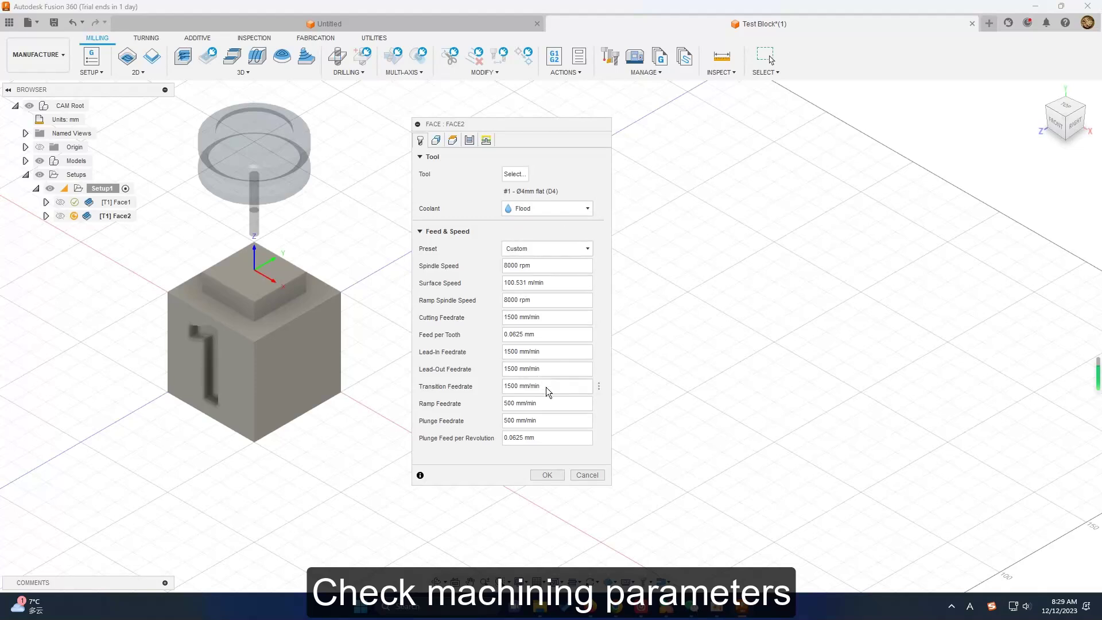
click(436, 141)
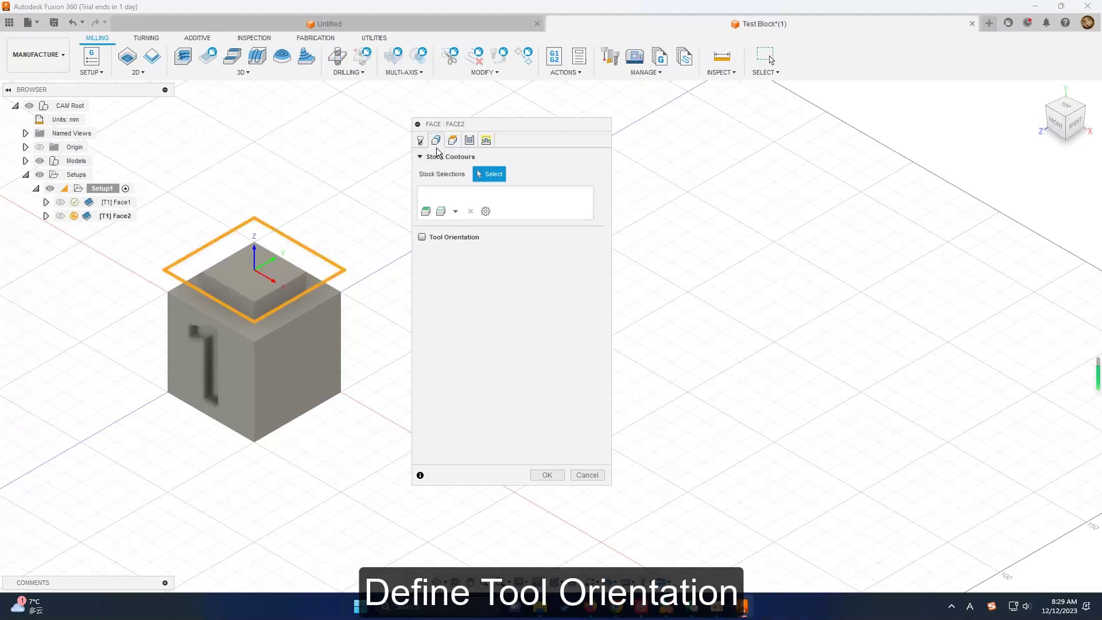
click(423, 237)
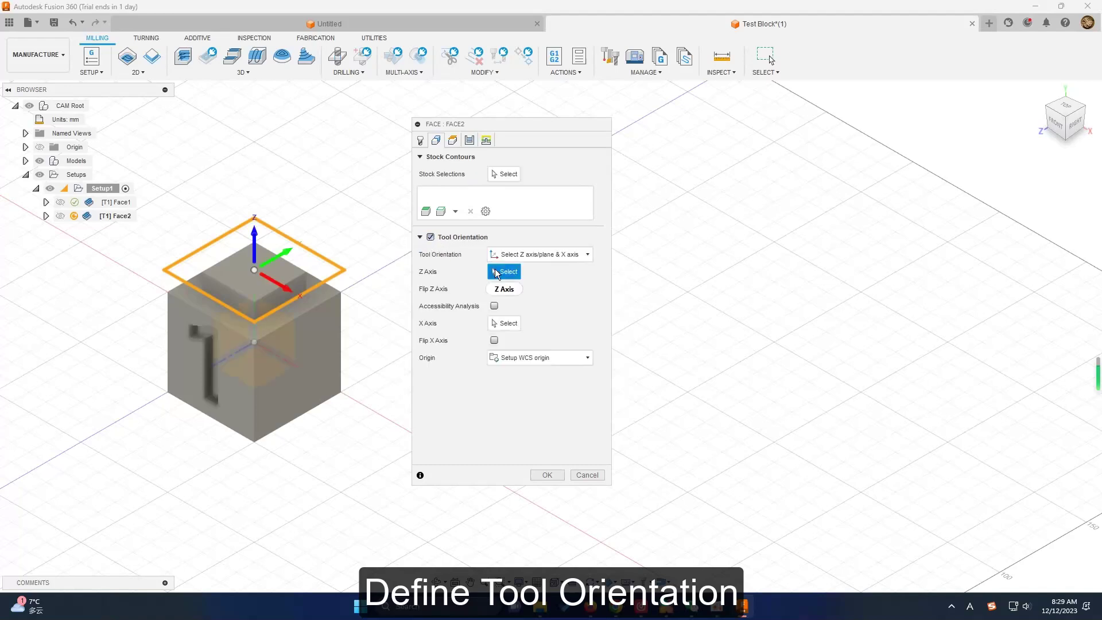
click(242, 350)
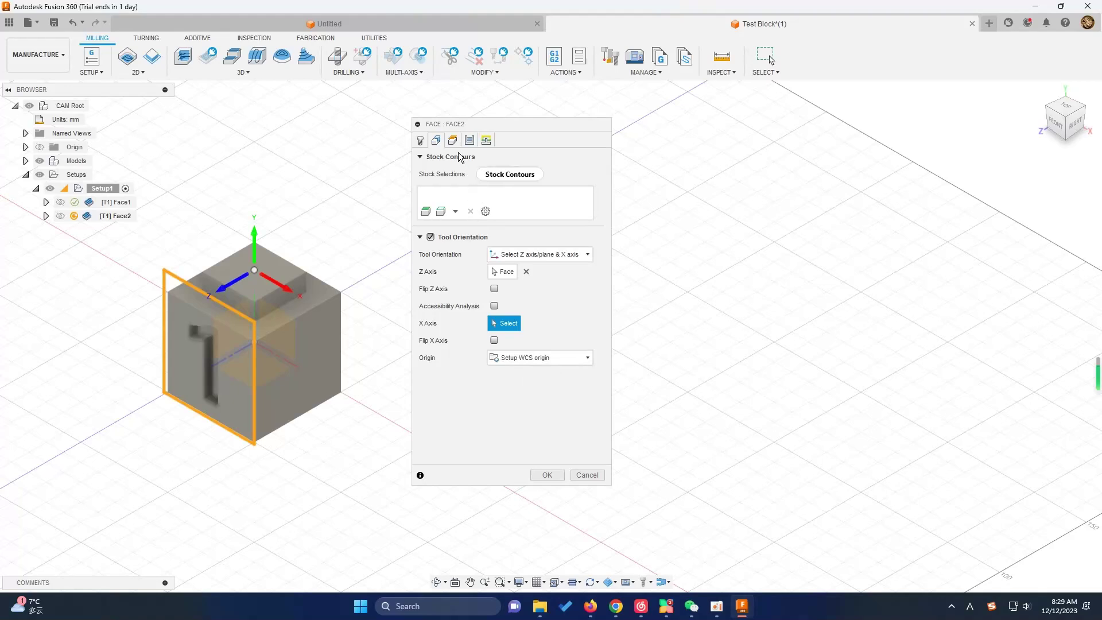
click(439, 212)
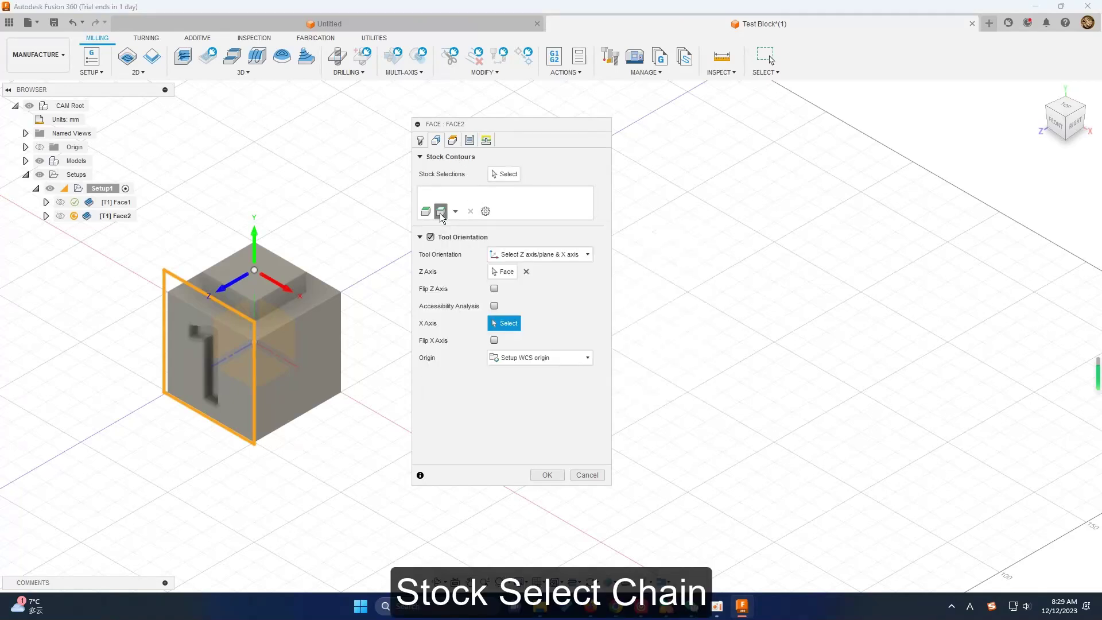
click(202, 283)
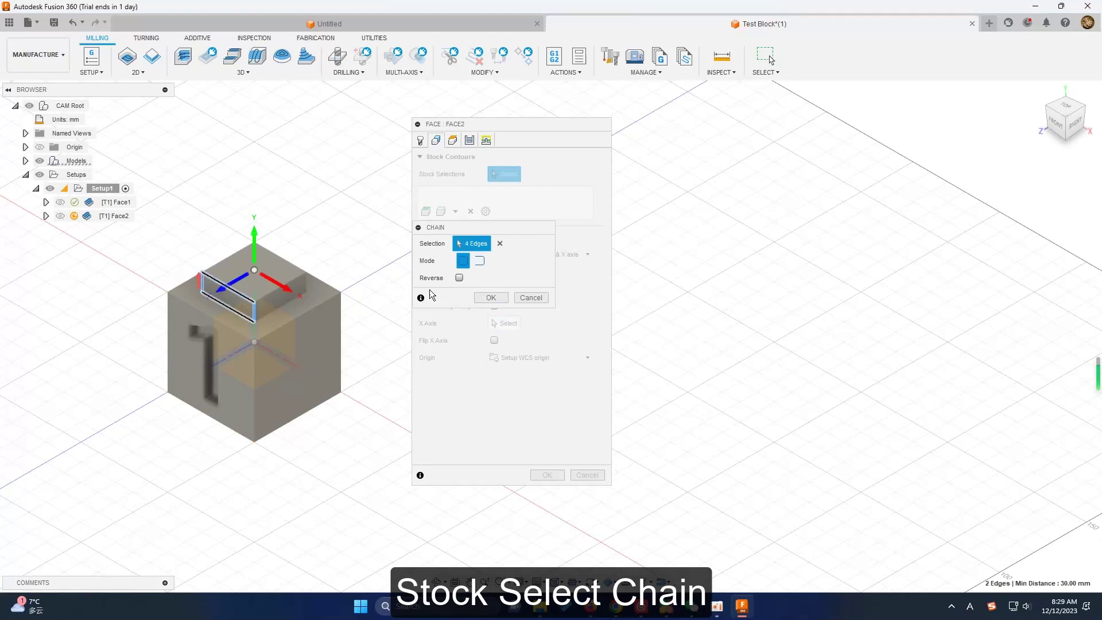
click(483, 296)
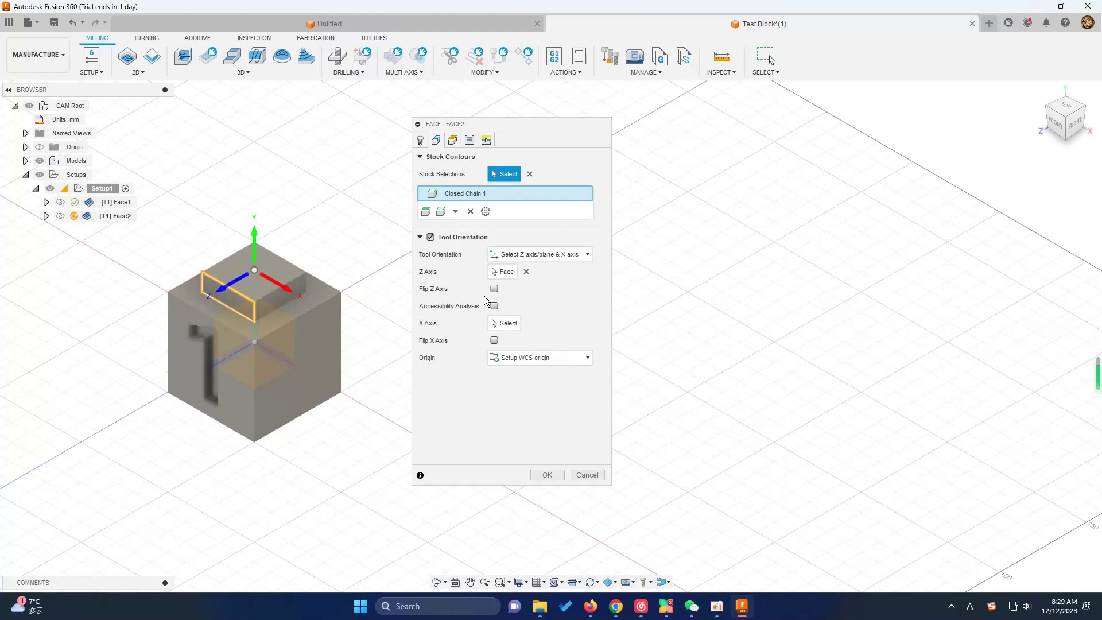
click(456, 145)
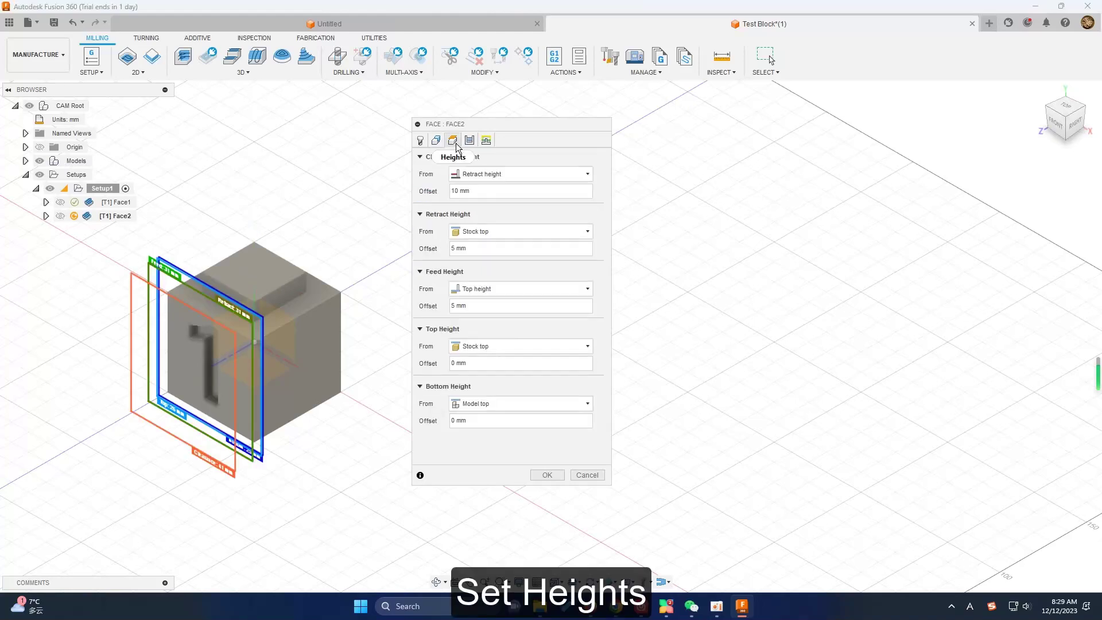
- Set Face2 clearance from stock top, 2 mm pass extension, and multiple depths at 0.5 mm stepdown
click(480, 173)
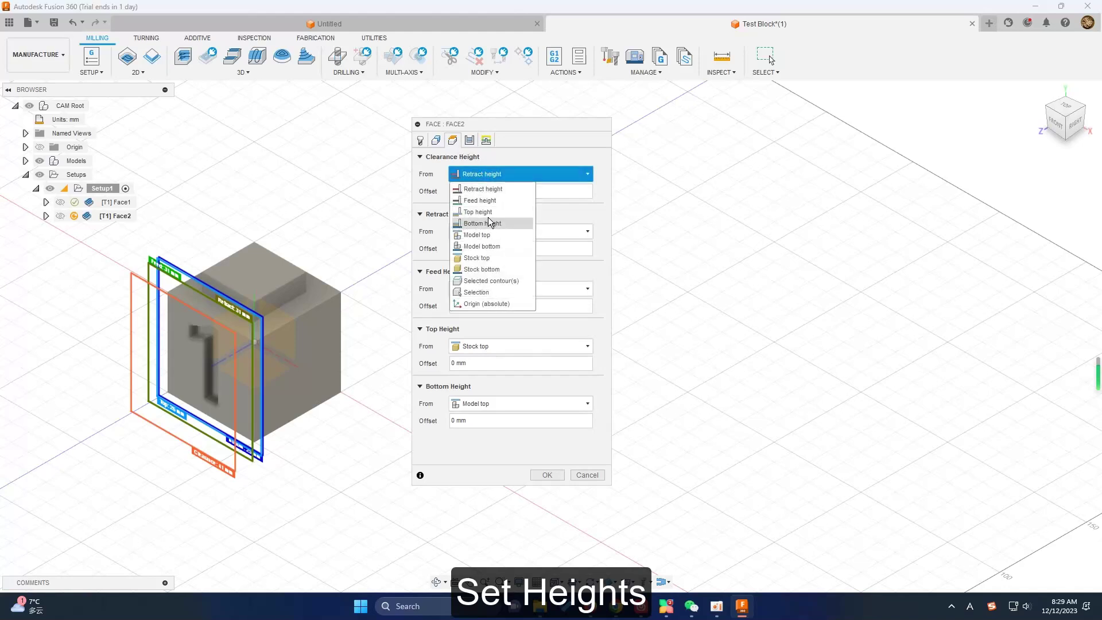
click(487, 257)
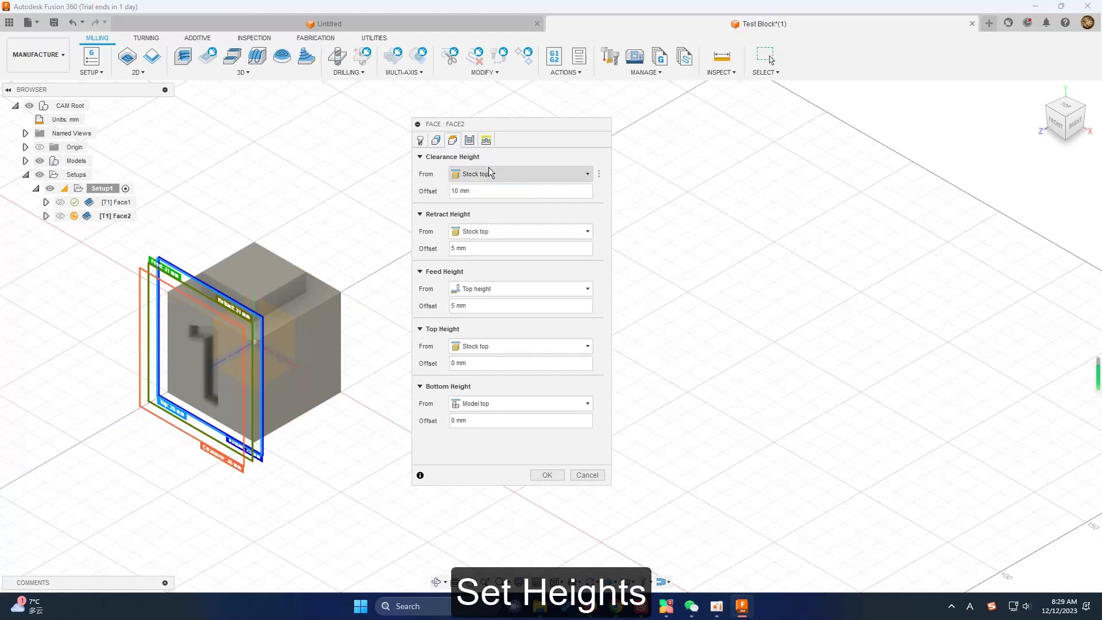
click(470, 141)
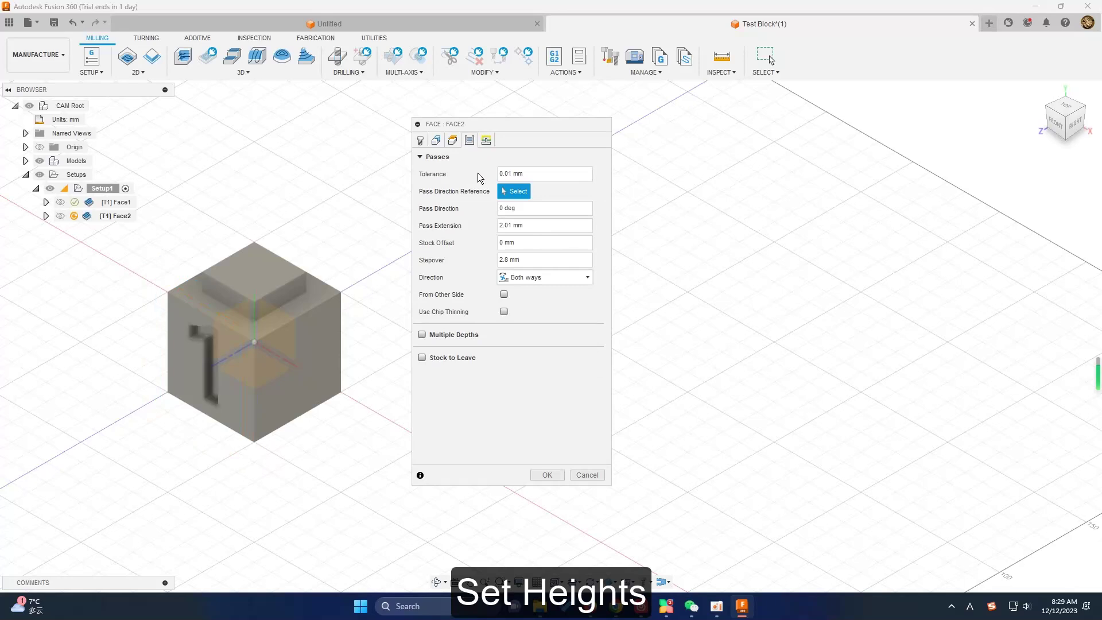
triple_click(523, 225)
text(2)
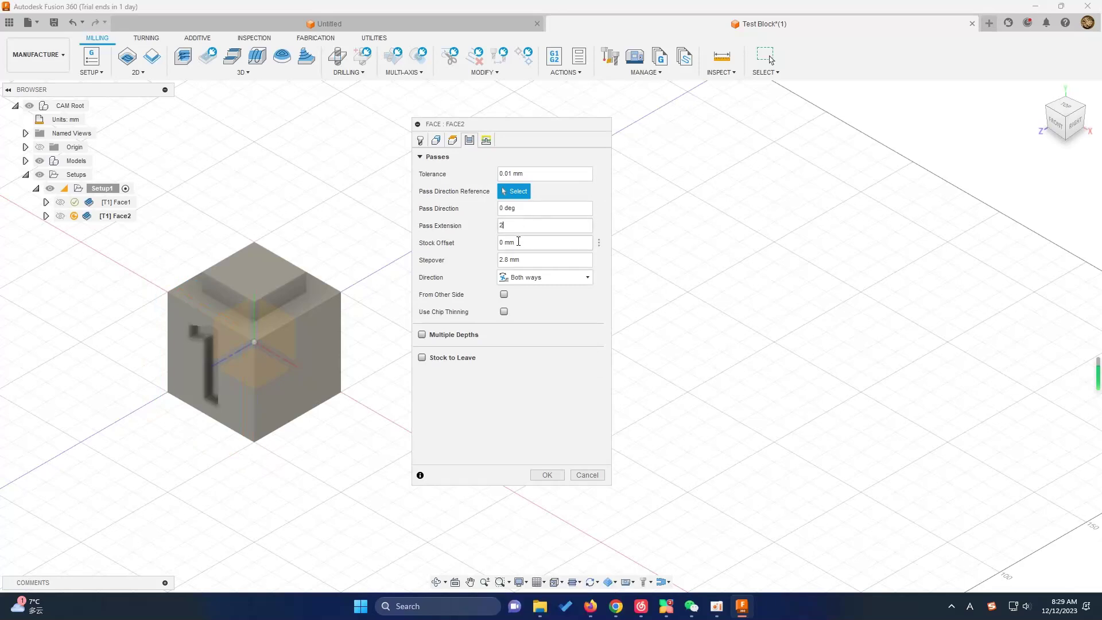
click(422, 335)
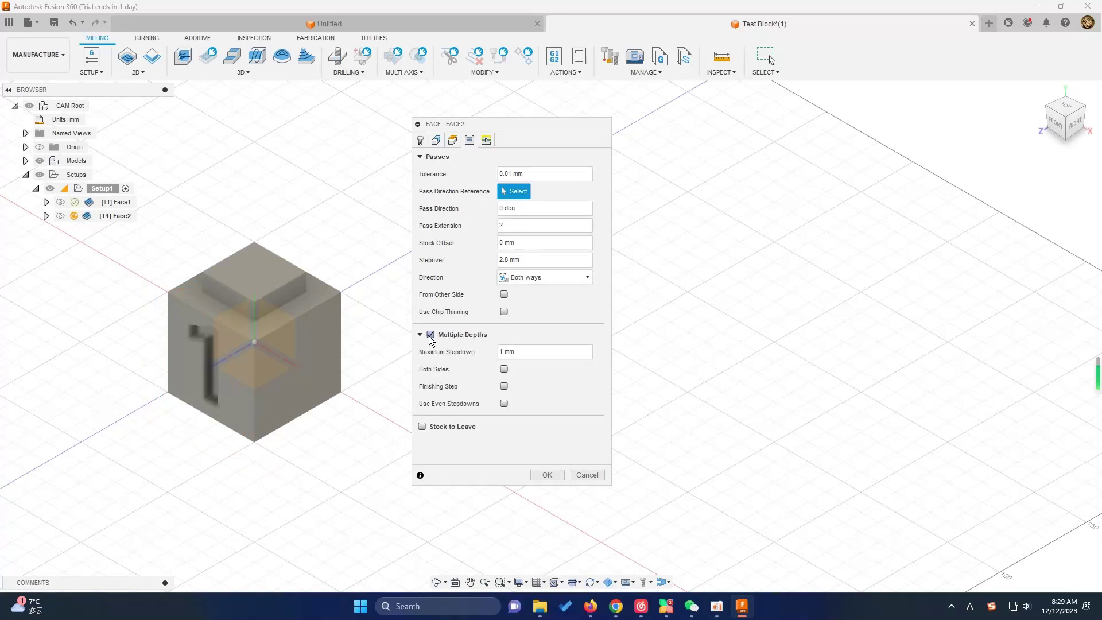
triple_click(517, 356)
text(0)
text(.5)
click(486, 141)
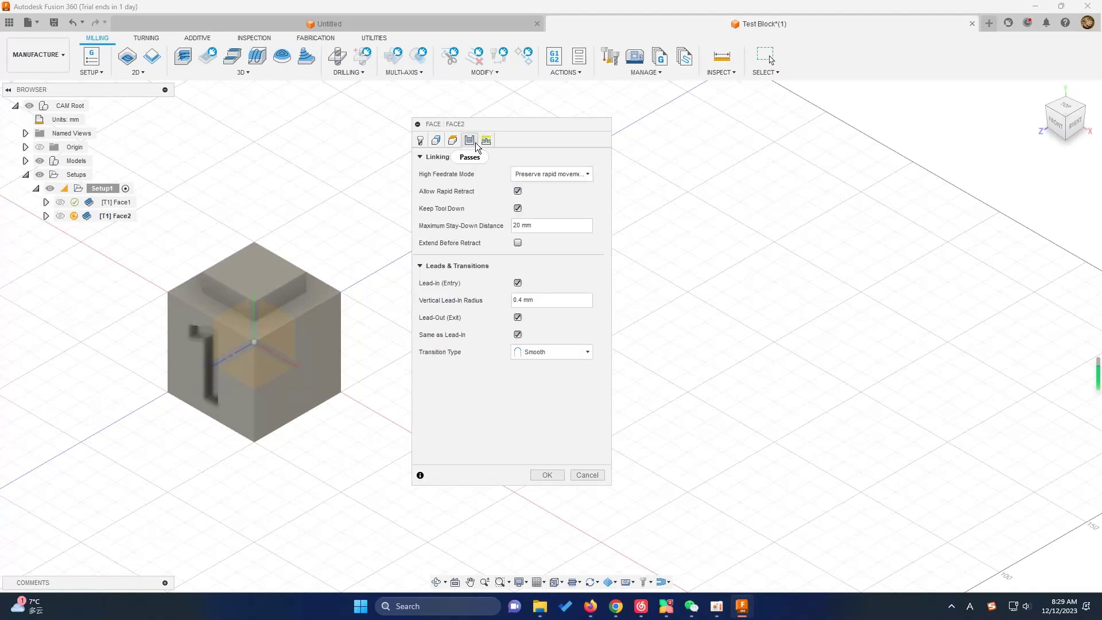
click(469, 141)
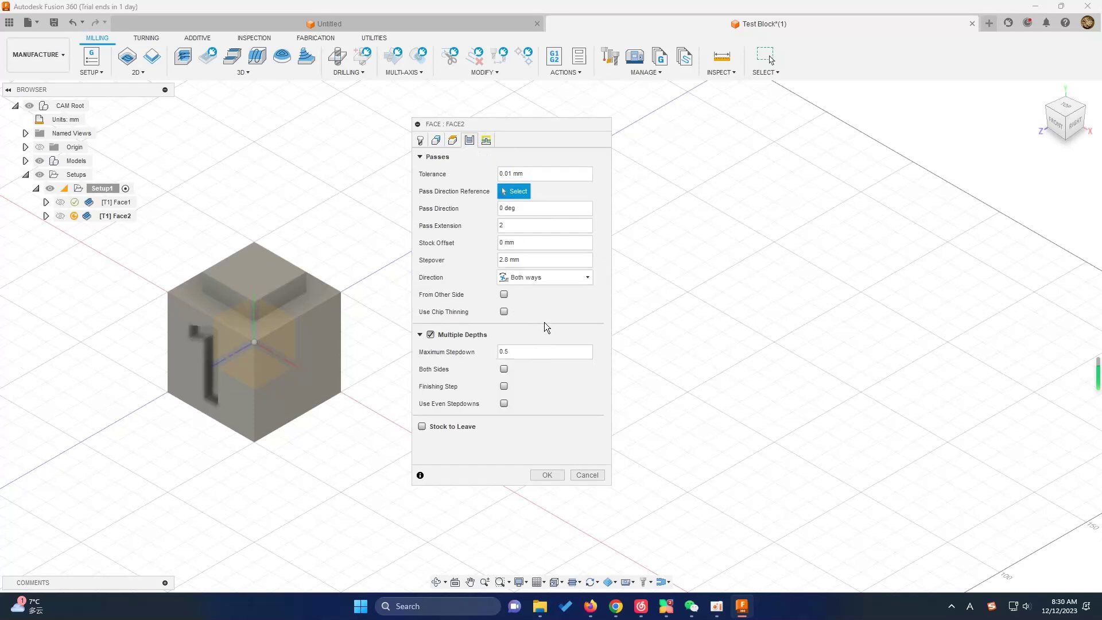
click(457, 145)
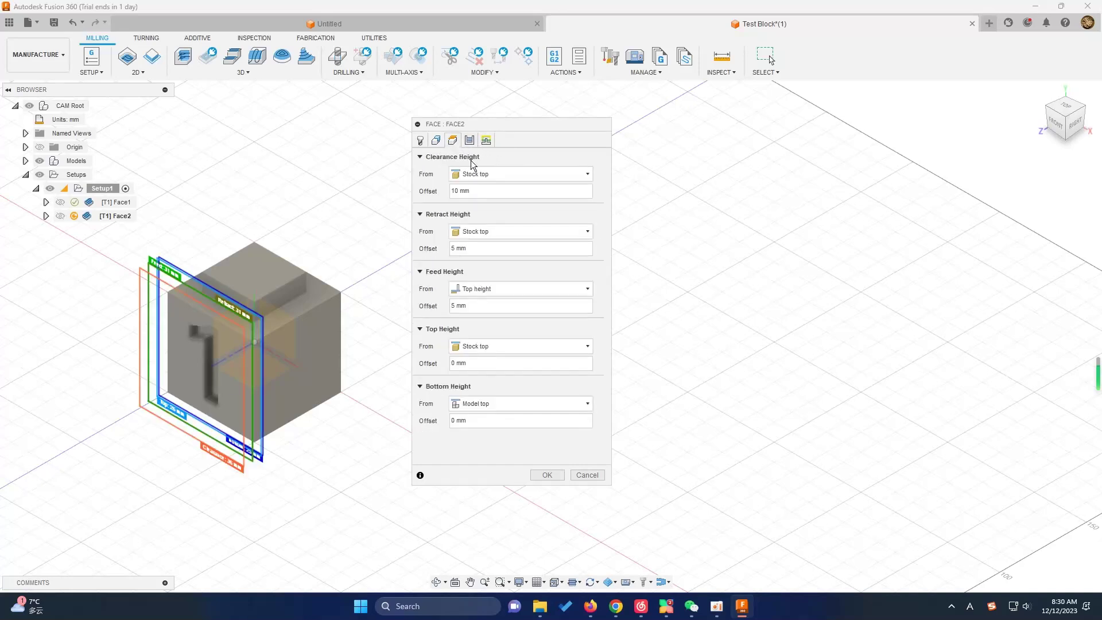
- Measure the 10 mm distance from the block's front face to its top edge
click(722, 72)
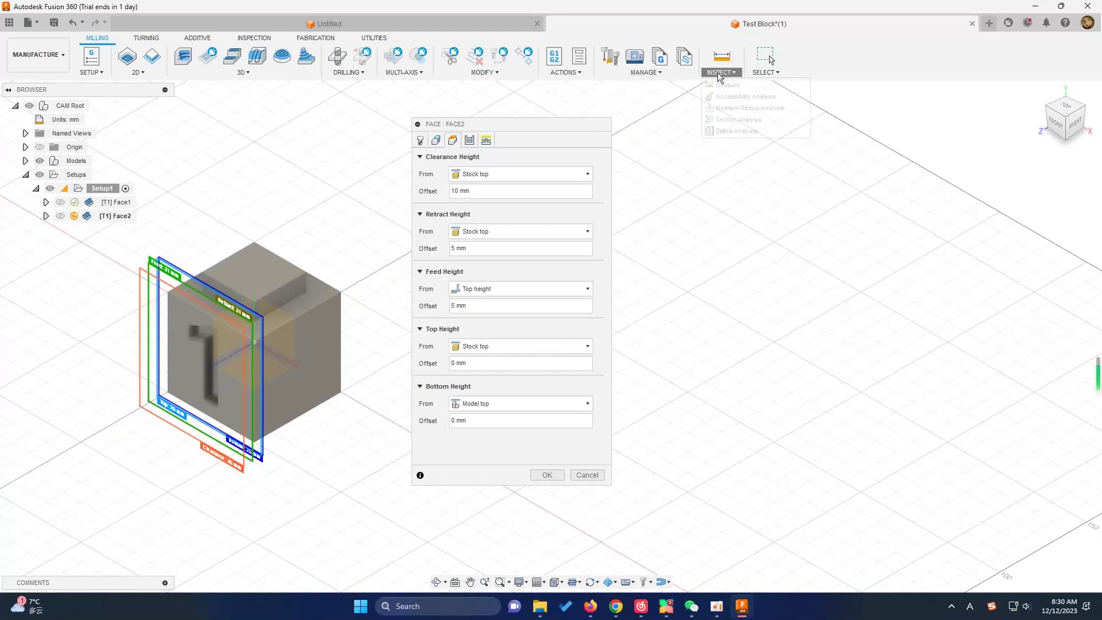
click(740, 89)
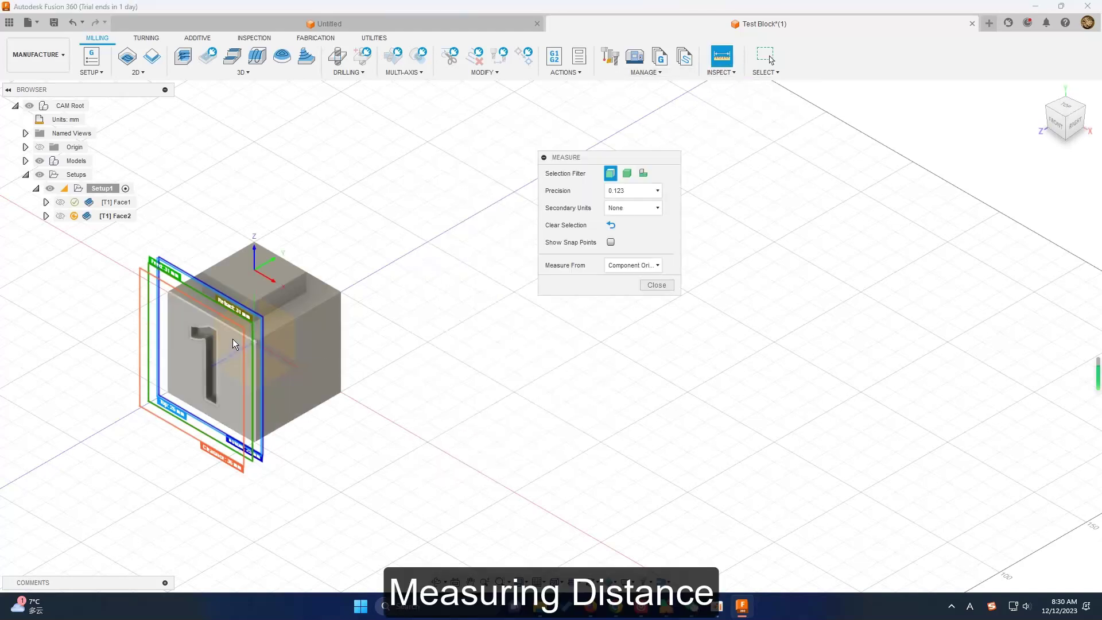
click(232, 338)
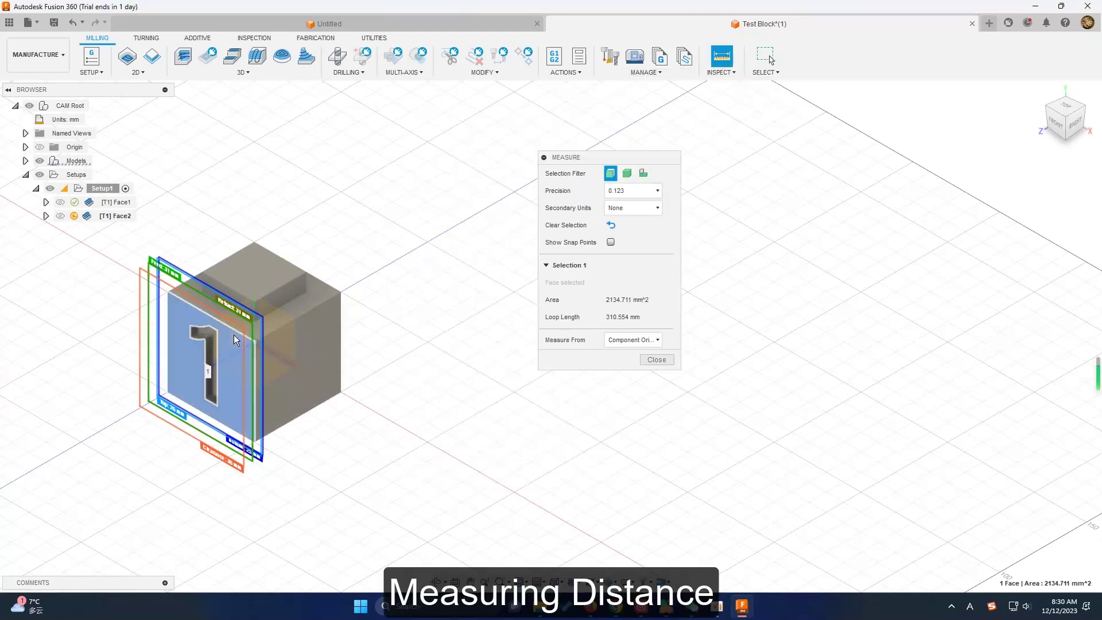
click(247, 299)
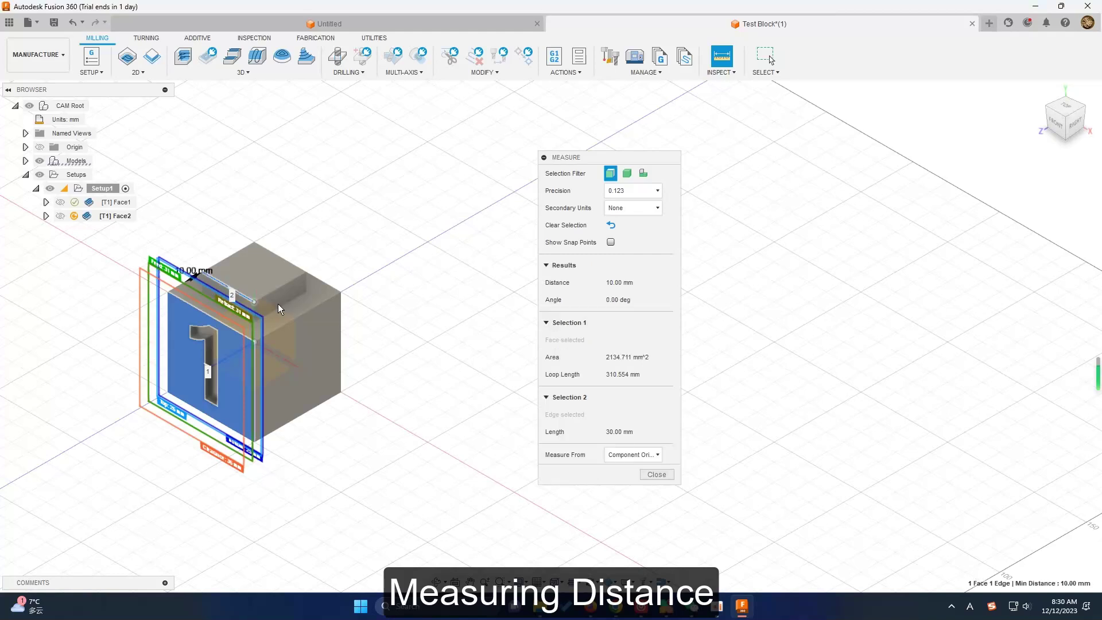
click(646, 473)
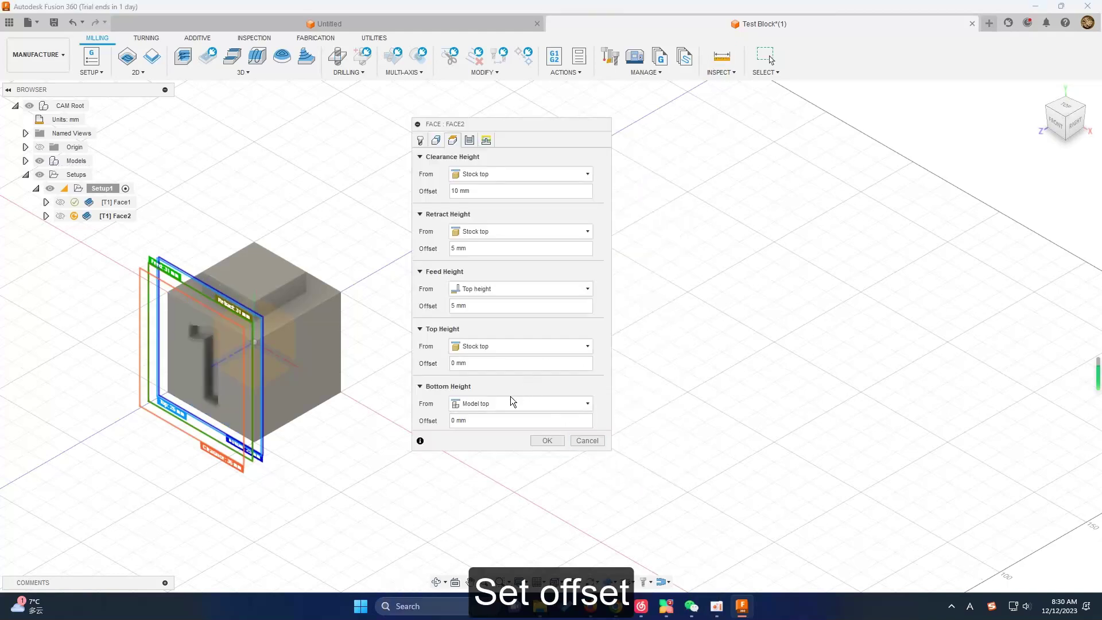
- Set Face2's bottom height offset to -10 mm and generate its toolpath
drag(487, 419, 443, 422)
text(0)
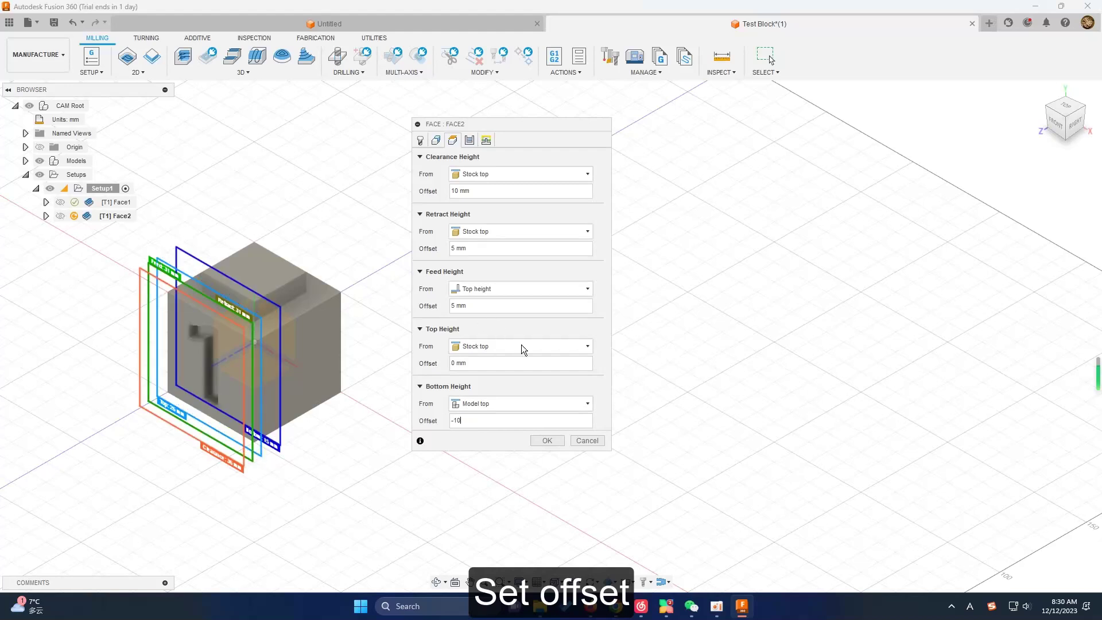
click(556, 440)
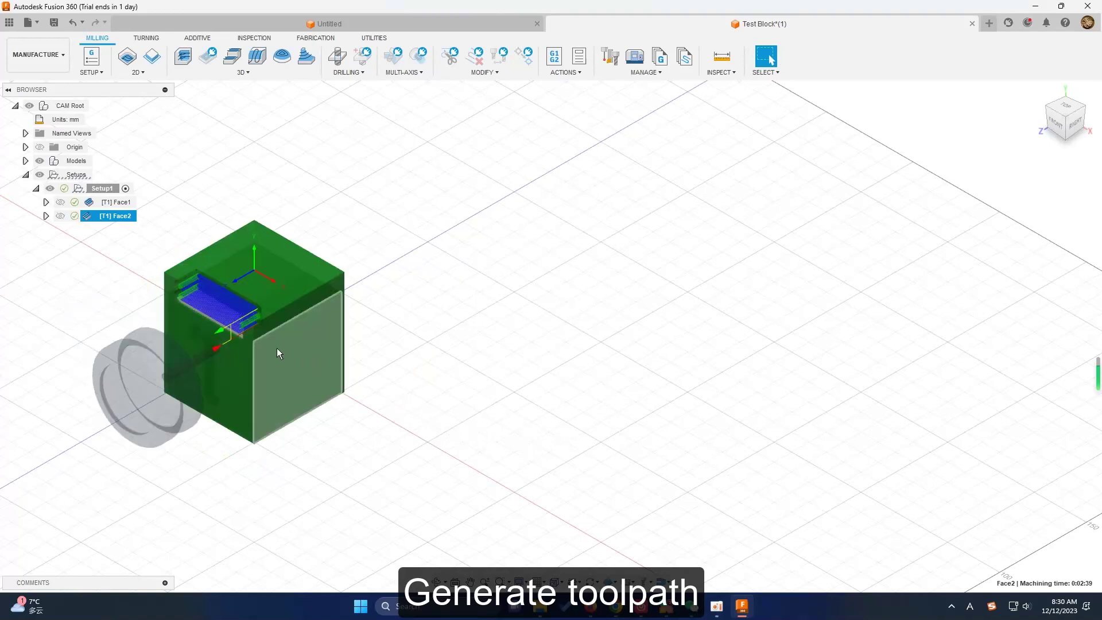
- Change Face2's pass extension to 12 mm and regenerate the toolpath (0:03:49 machining time)
right_click(126, 219)
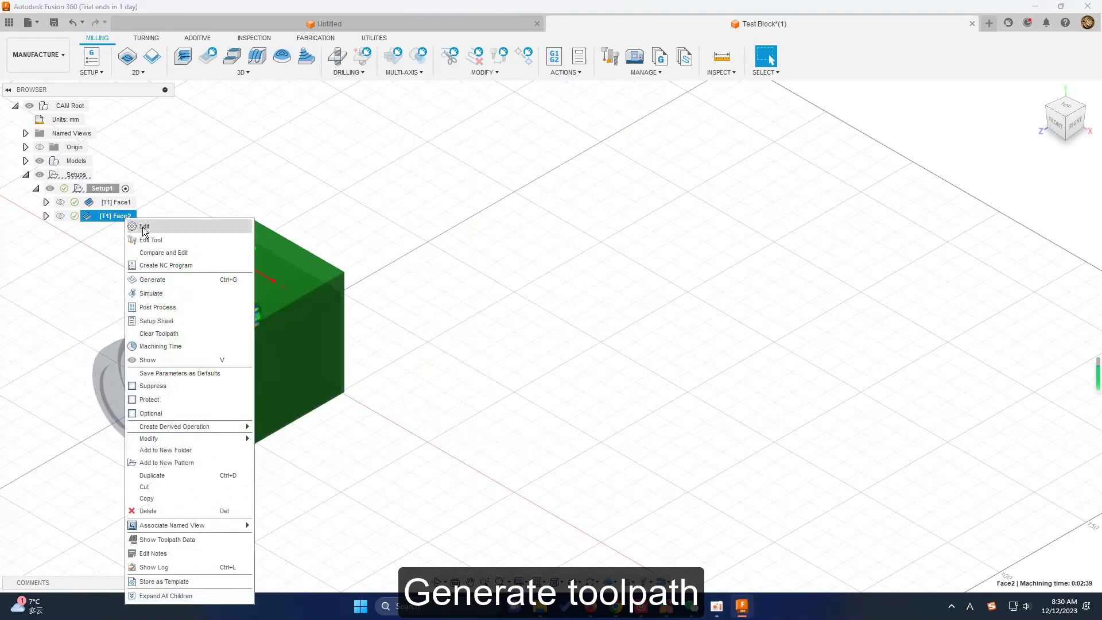
click(138, 225)
click(469, 141)
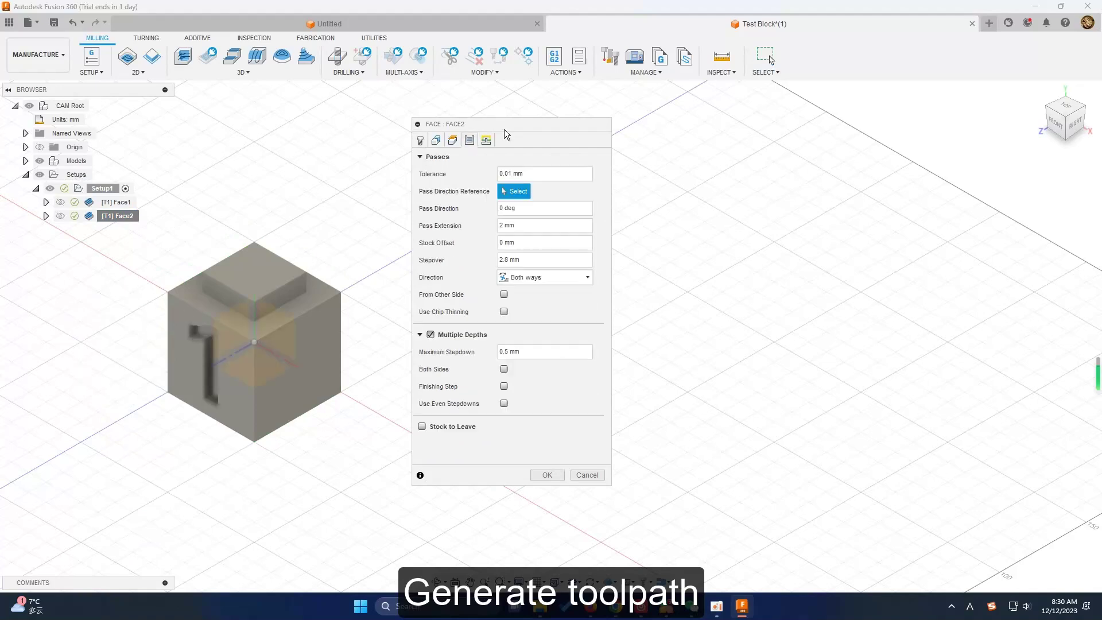
drag(503, 126, 550, 121)
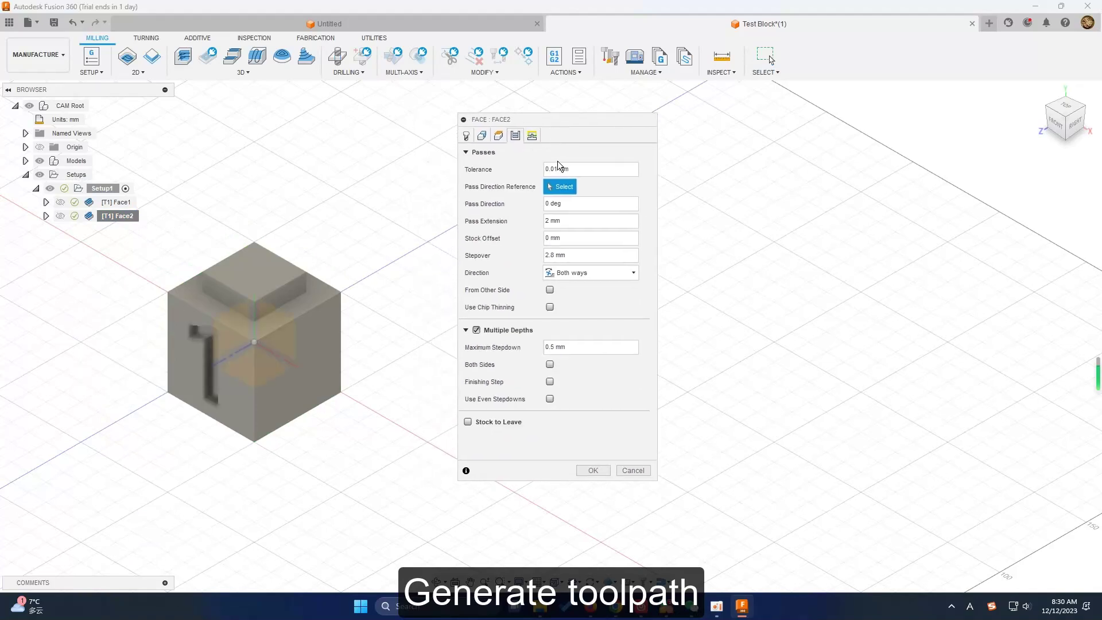
click(574, 222)
drag(574, 224, 537, 222)
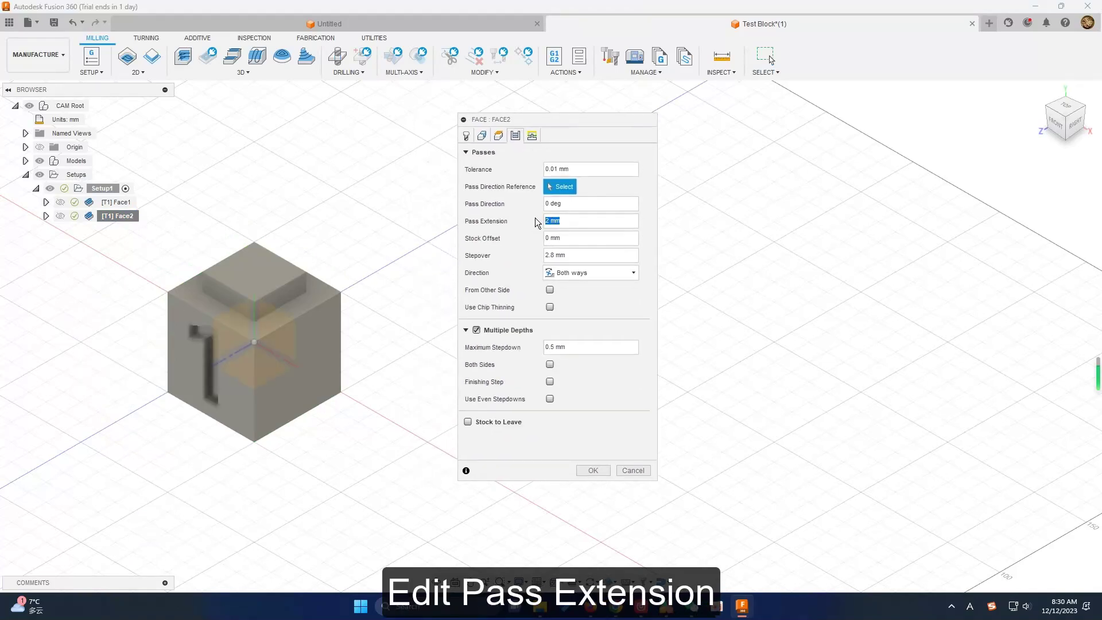
text(12)
click(603, 467)
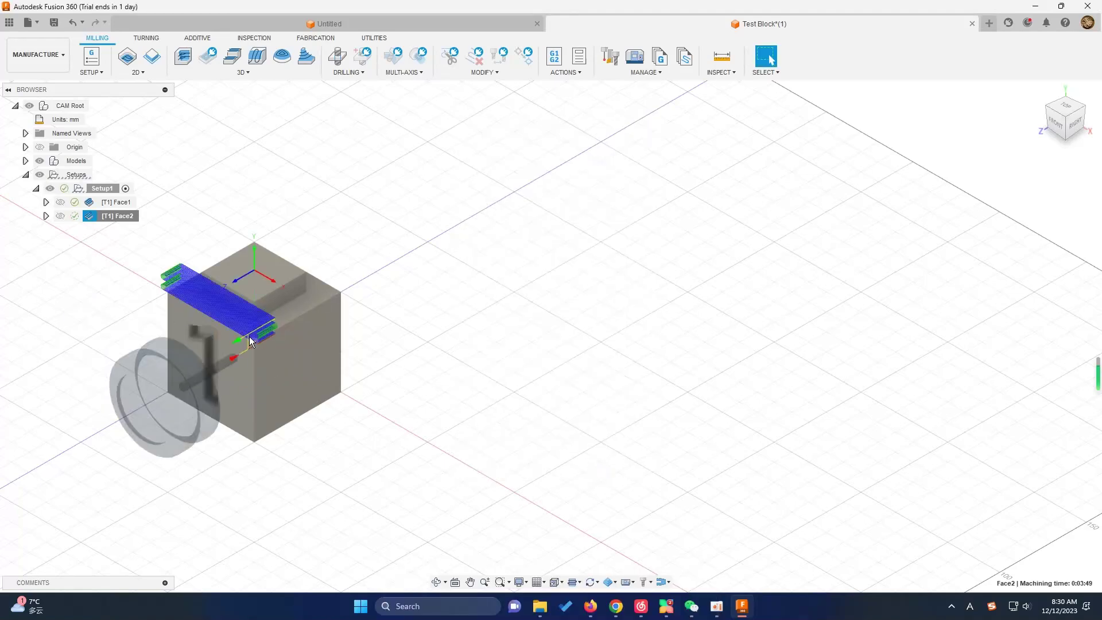
scroll(252, 339, up, 5)
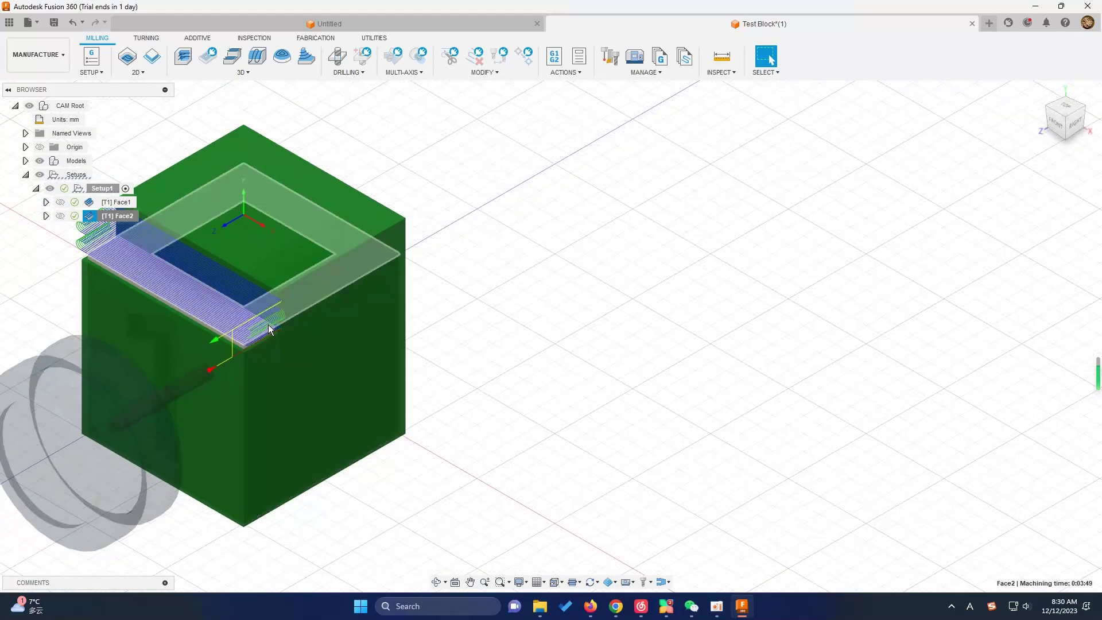
scroll(268, 324, down, 3)
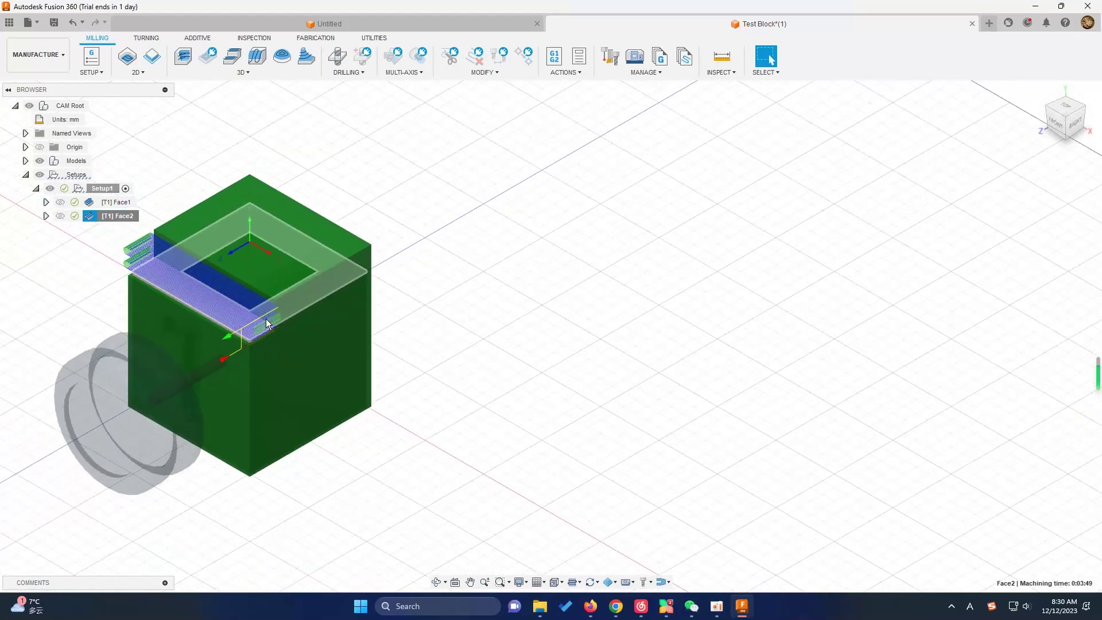
- Create a new facing operation with the cube's right face as the tool Z axis
click(146, 75)
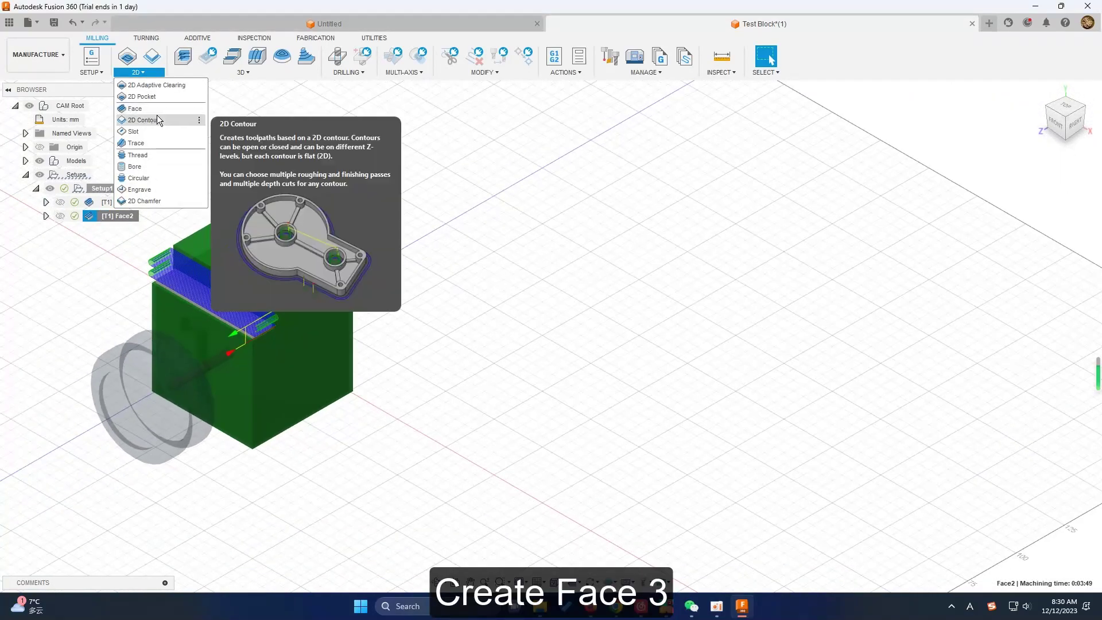
click(158, 109)
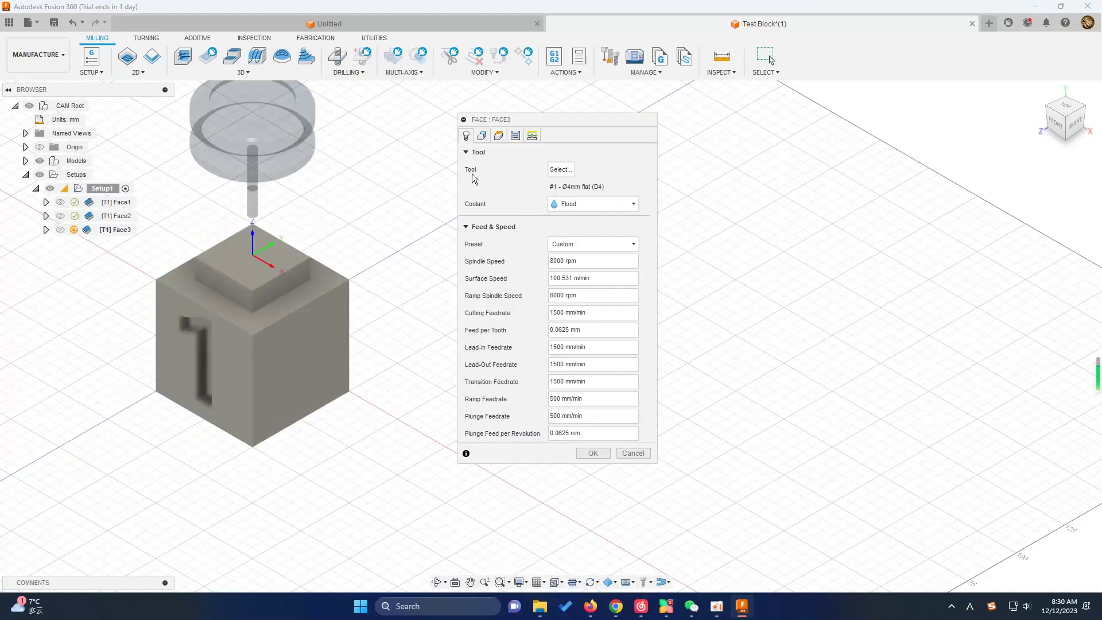
click(482, 136)
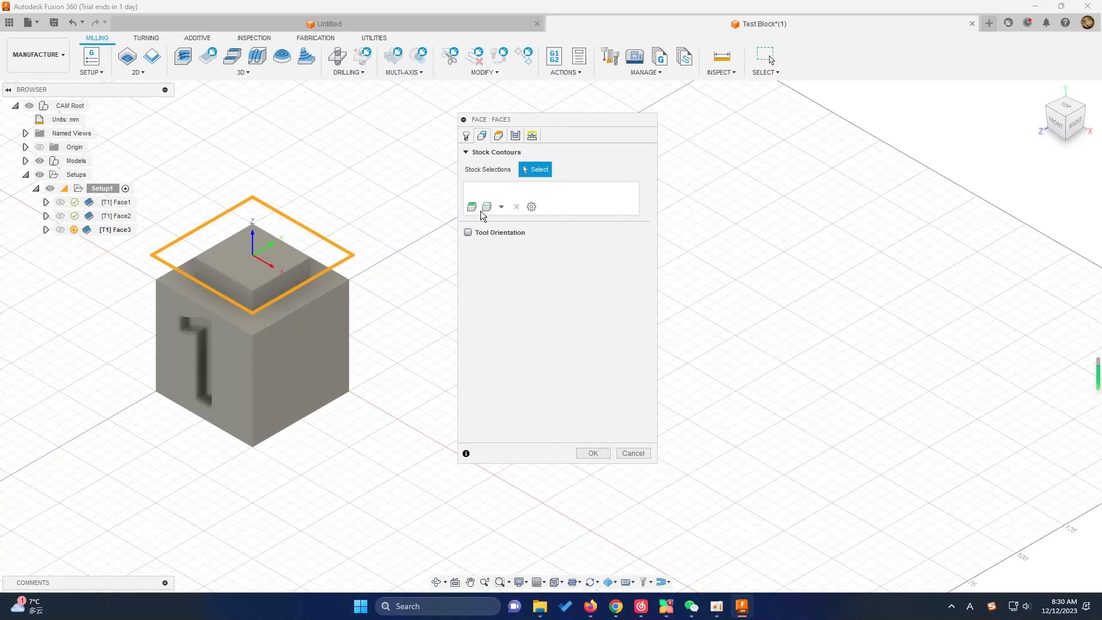
click(467, 233)
click(302, 333)
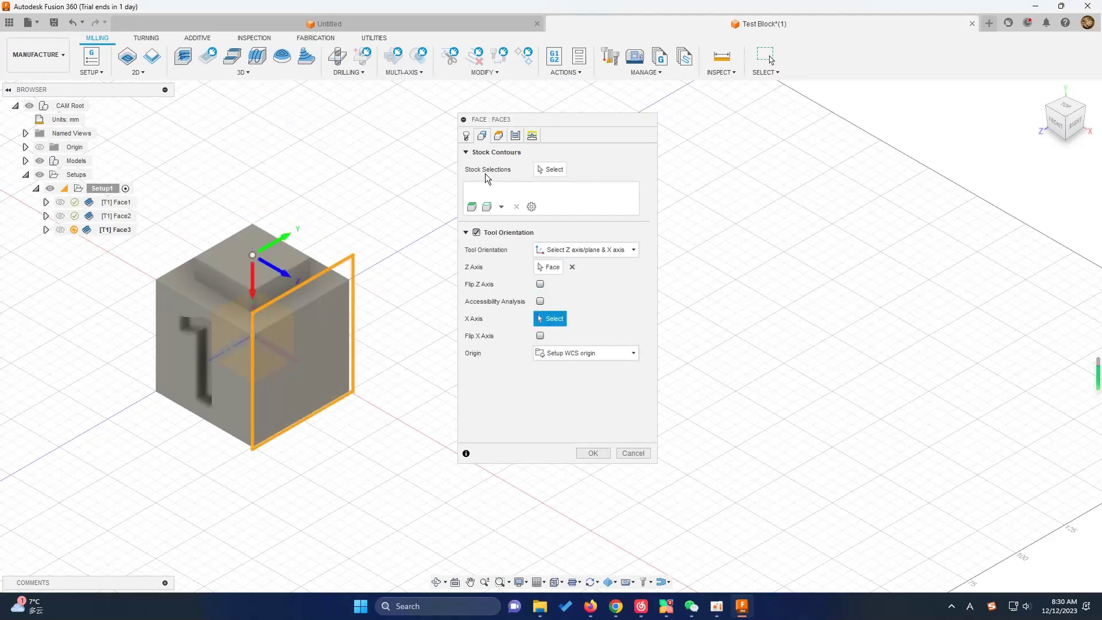
- Set a closed chain of the cube's four edges as the stock contour
click(549, 170)
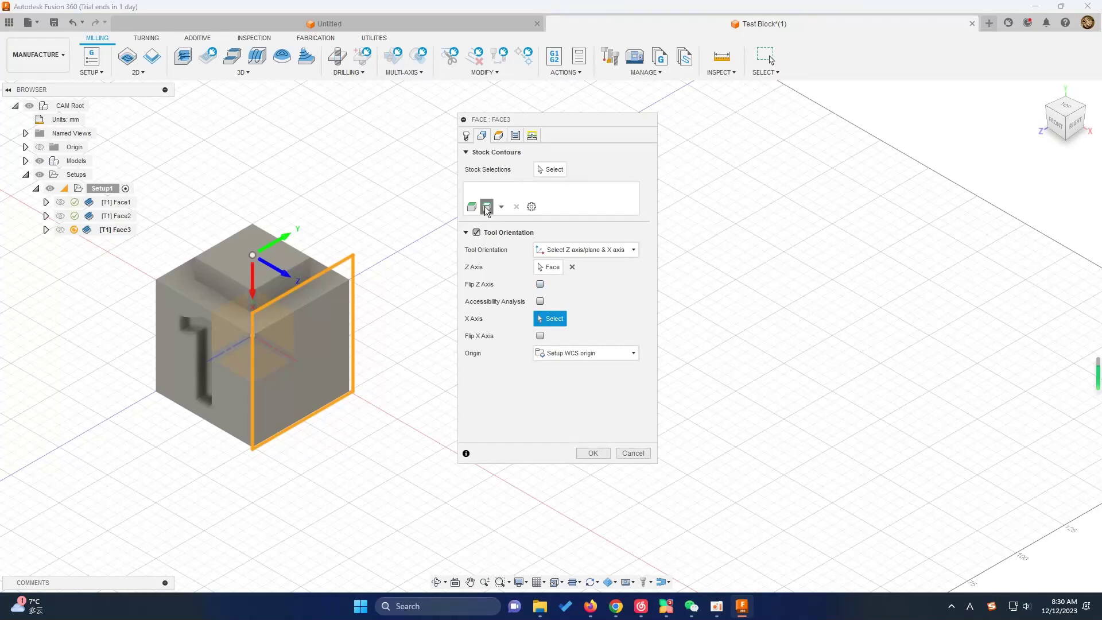
click(293, 274)
click(270, 286)
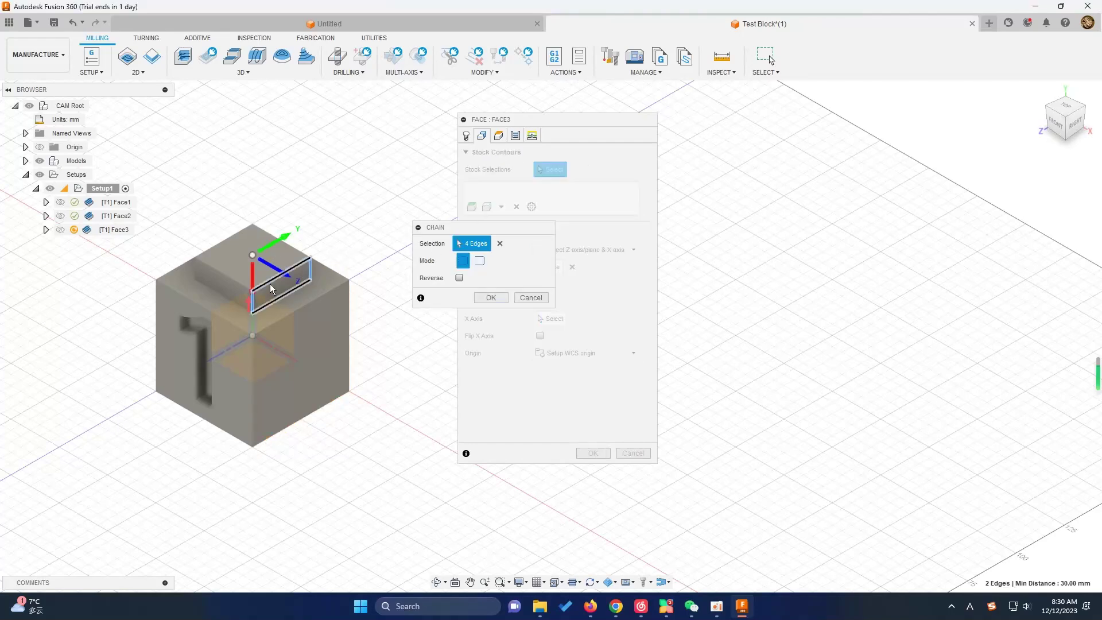
click(492, 297)
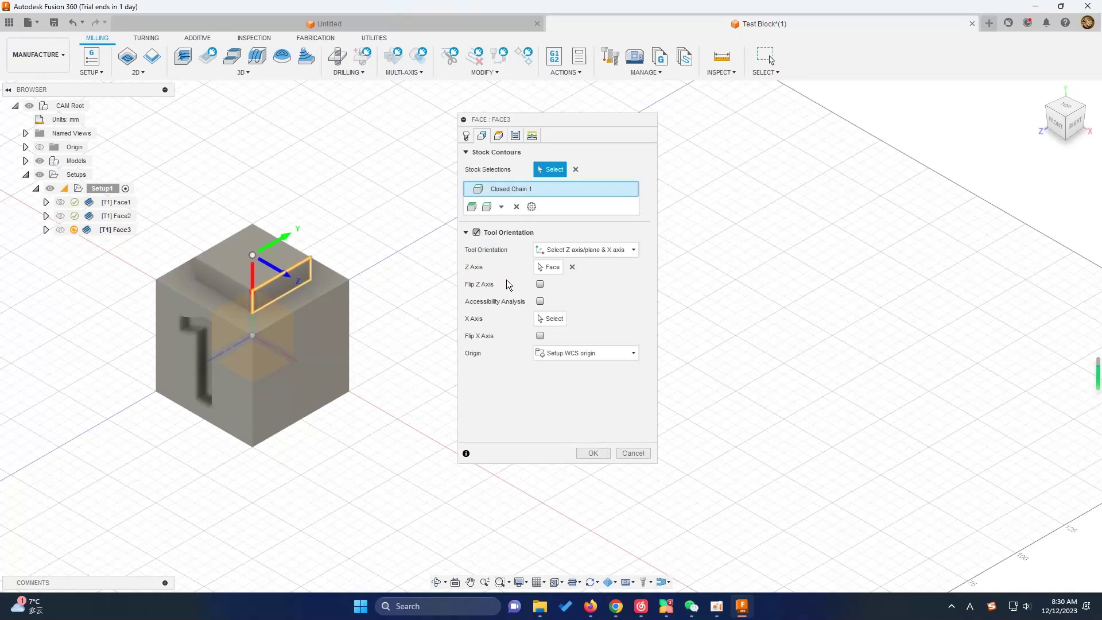
- Measure Face3's clearance height from stock top and enable multiple depths at 0.5
click(498, 138)
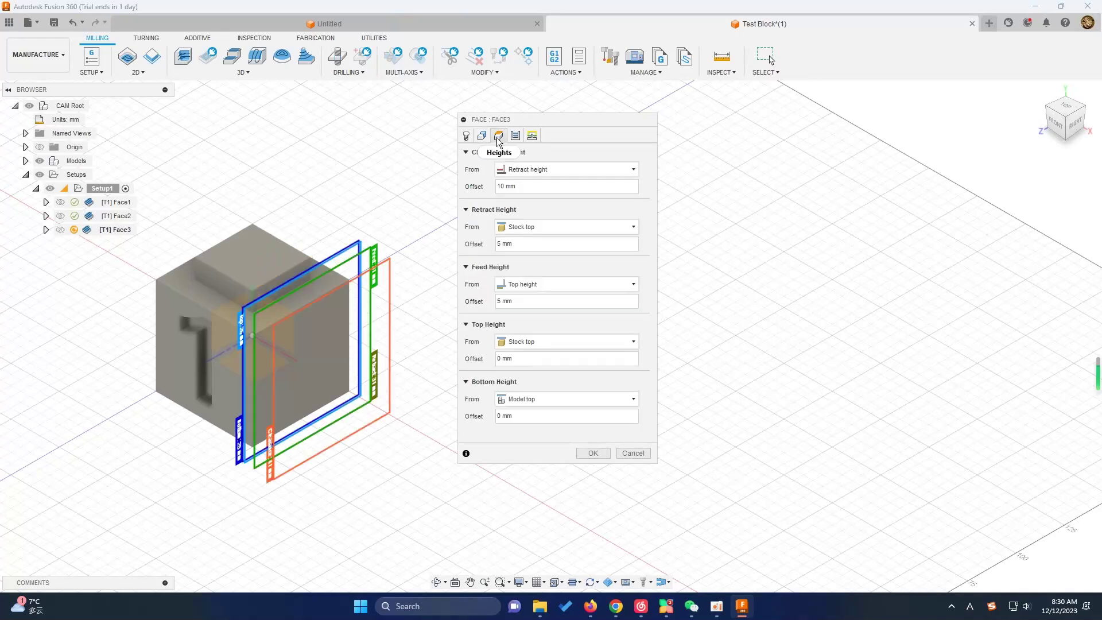
click(543, 169)
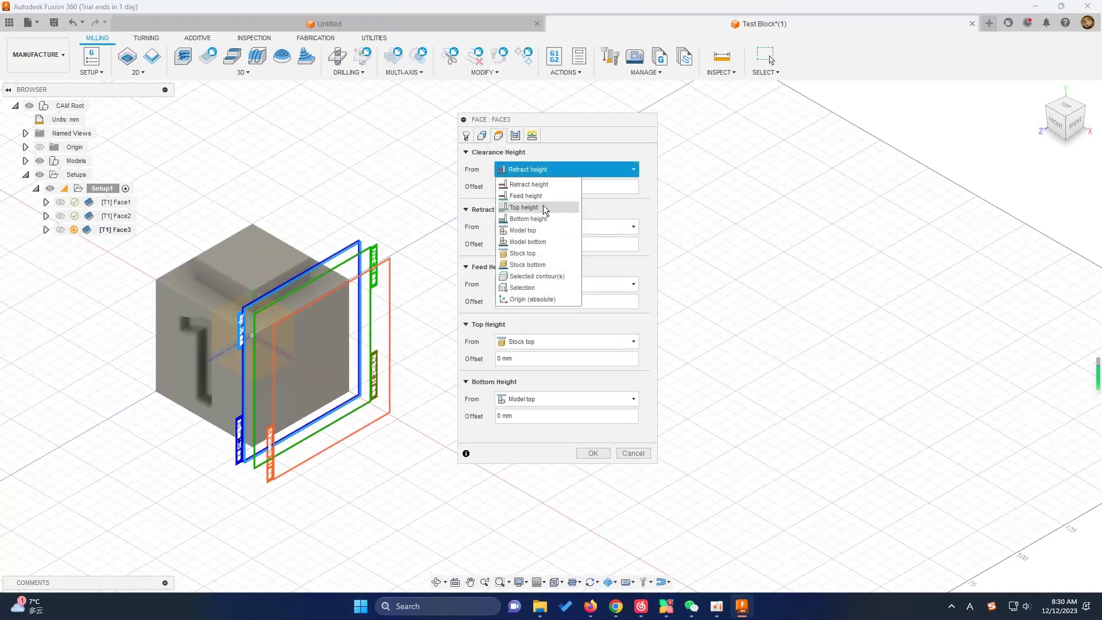
click(540, 252)
click(515, 138)
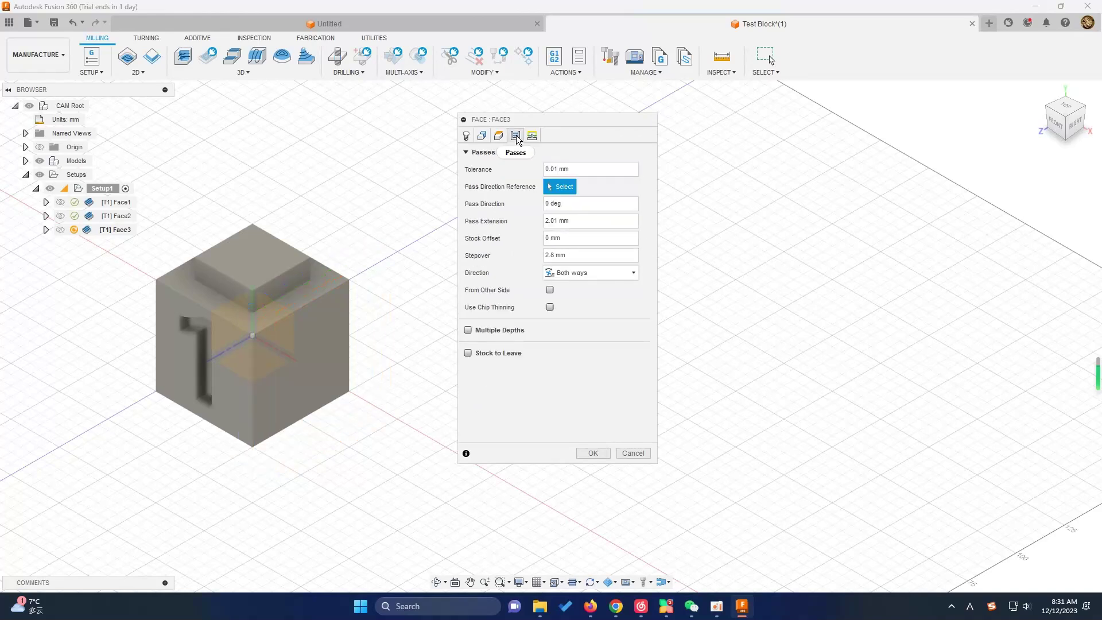
click(468, 329)
text(0.5)
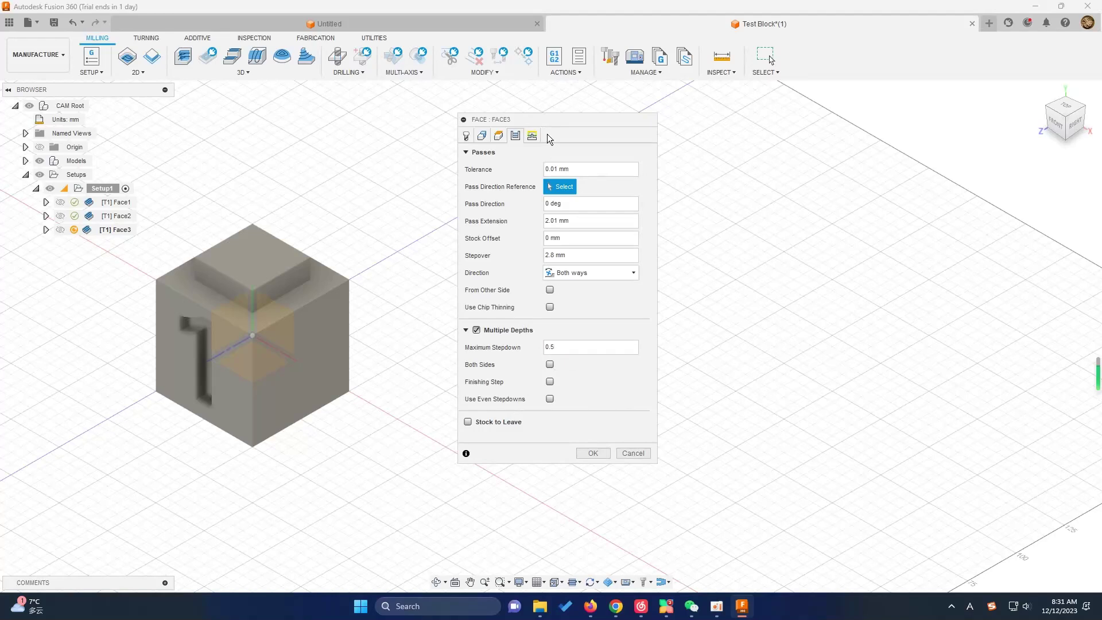
- Set Face3's bottom height offset to -10
click(498, 136)
click(520, 414)
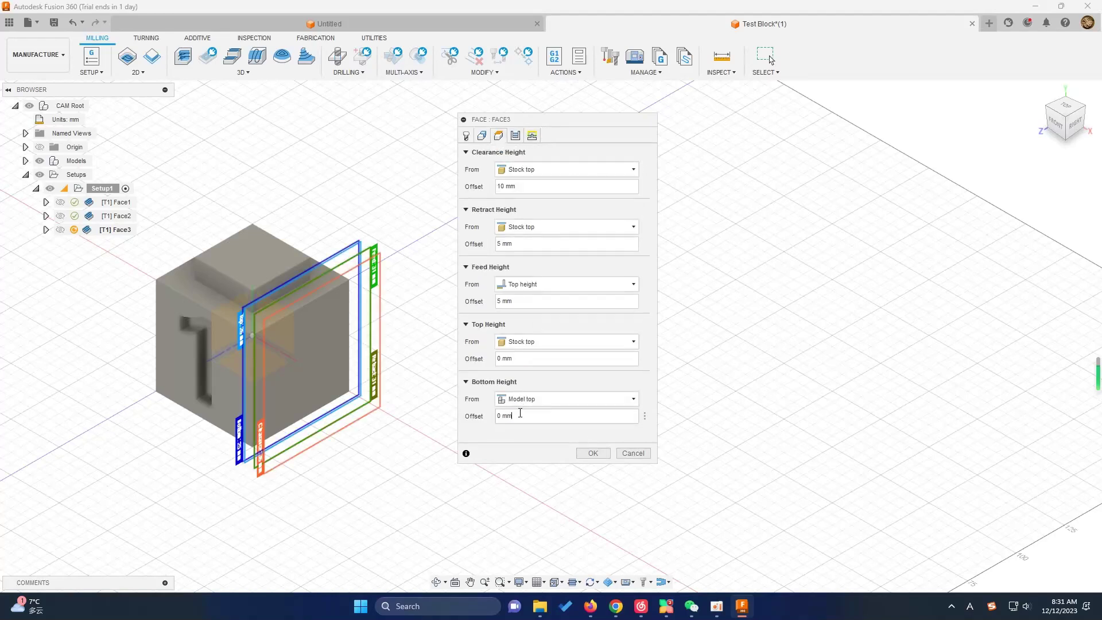
drag(519, 413, 494, 408)
text(-10)
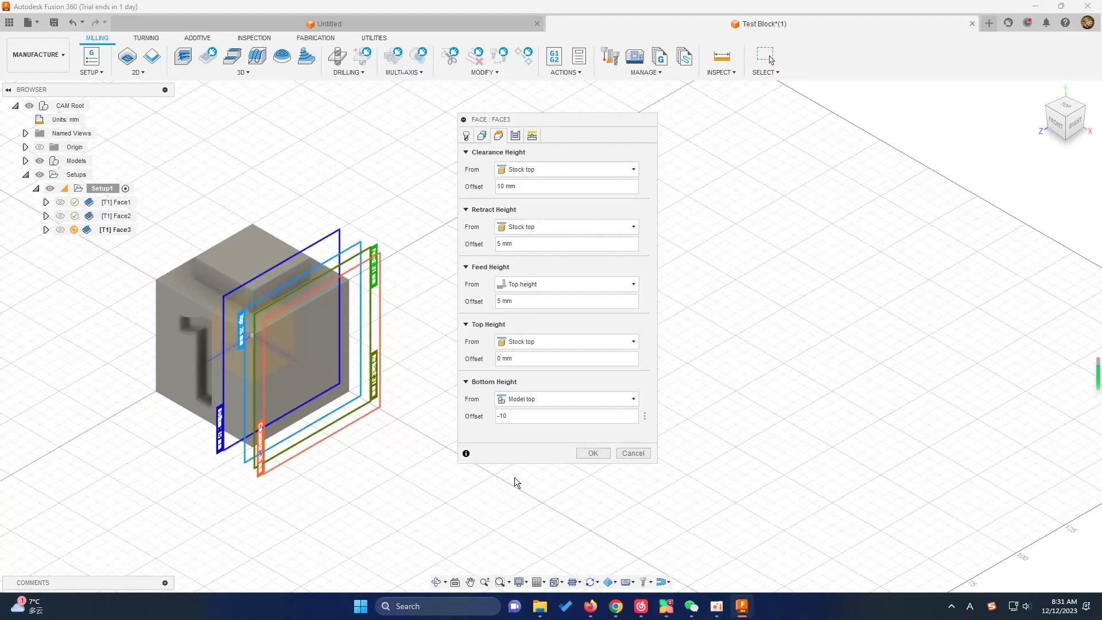
- Set maximum stay-down distance 10 and lead-in radius 0.2, then generate the Face3 toolpath
click(515, 135)
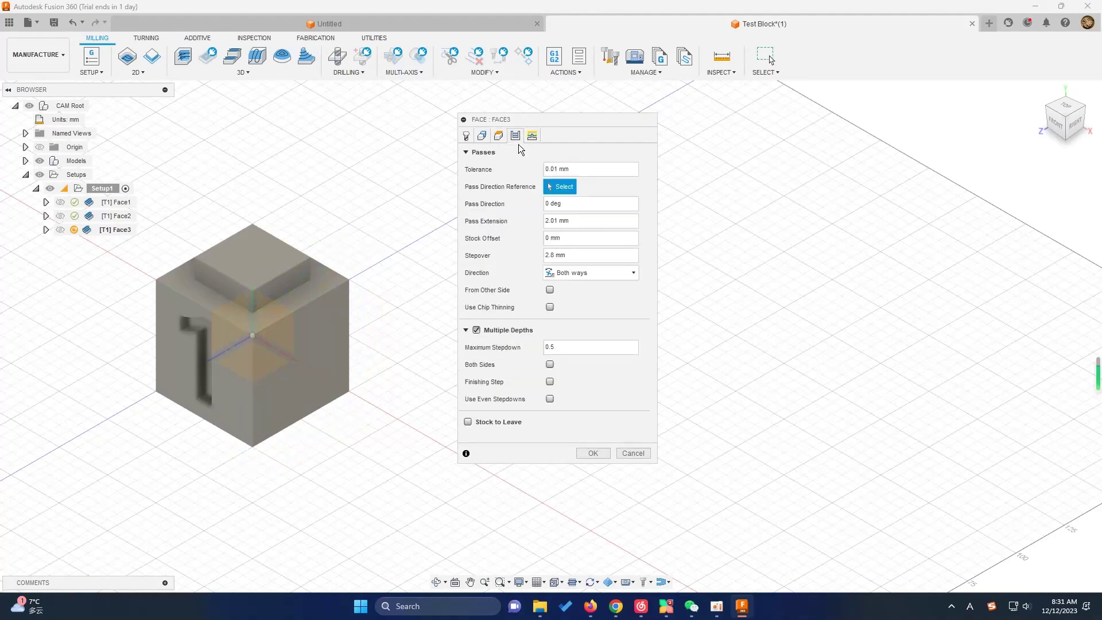
click(531, 138)
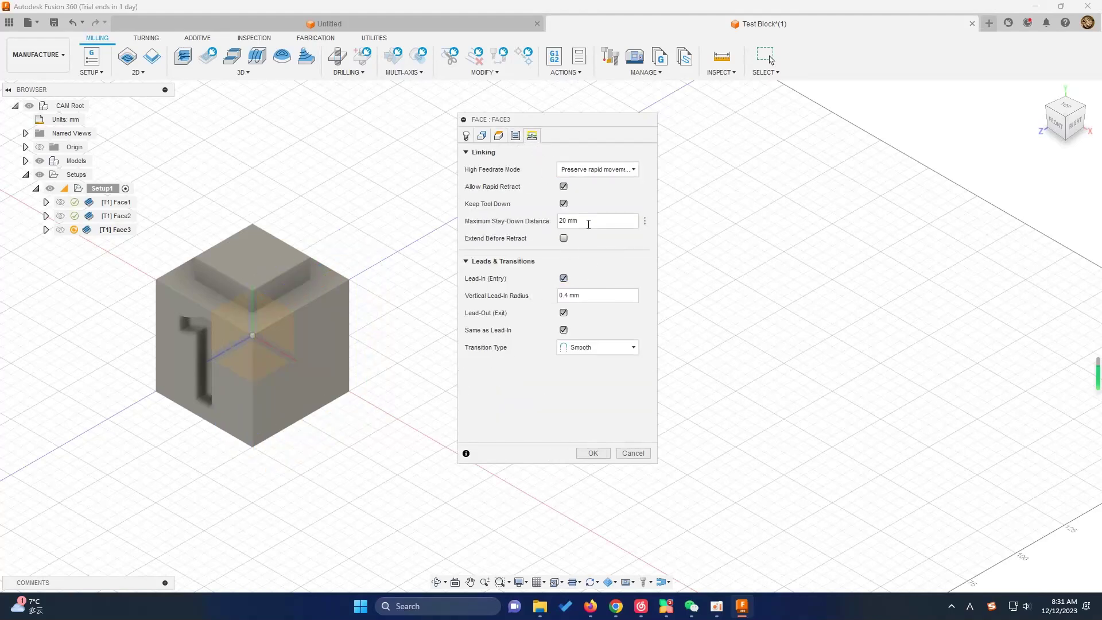
drag(586, 221, 535, 231)
text(10)
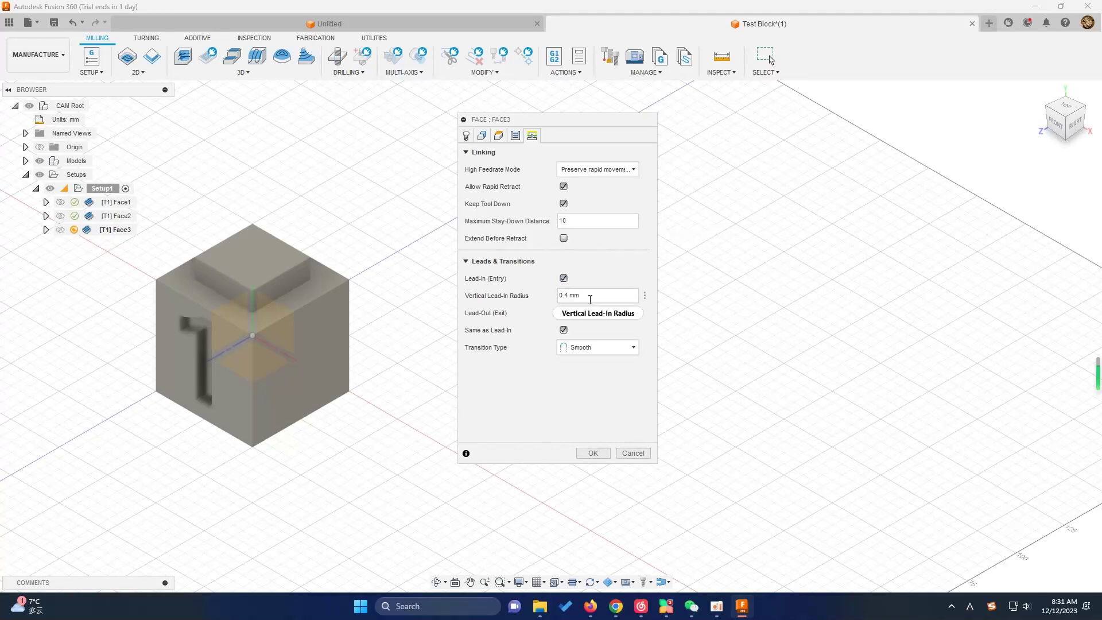
drag(581, 295, 547, 302)
text(0.2)
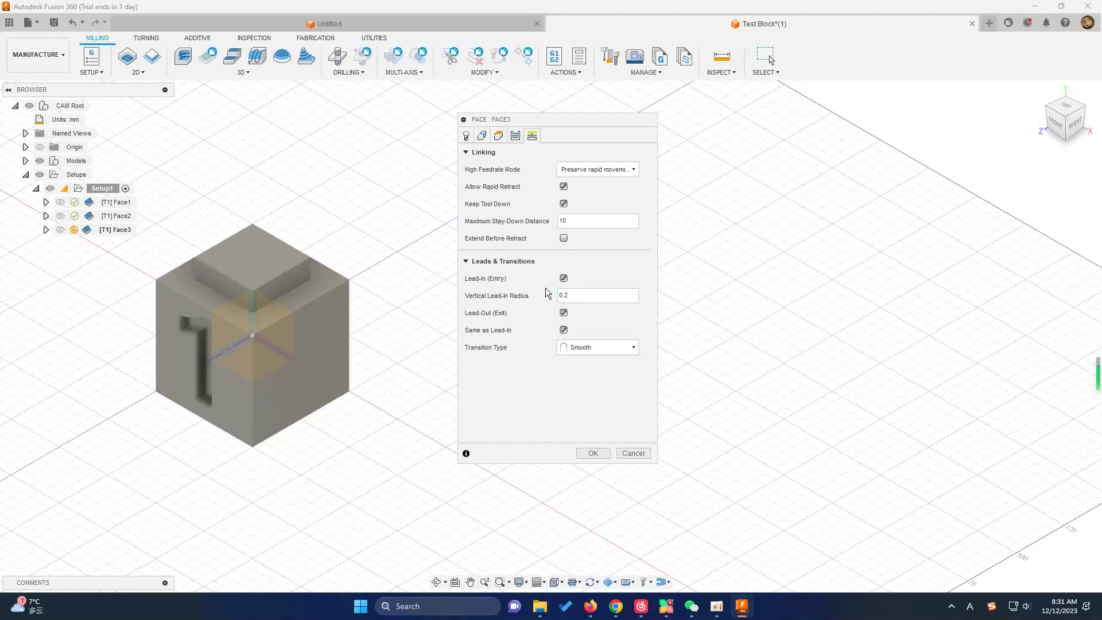
click(595, 454)
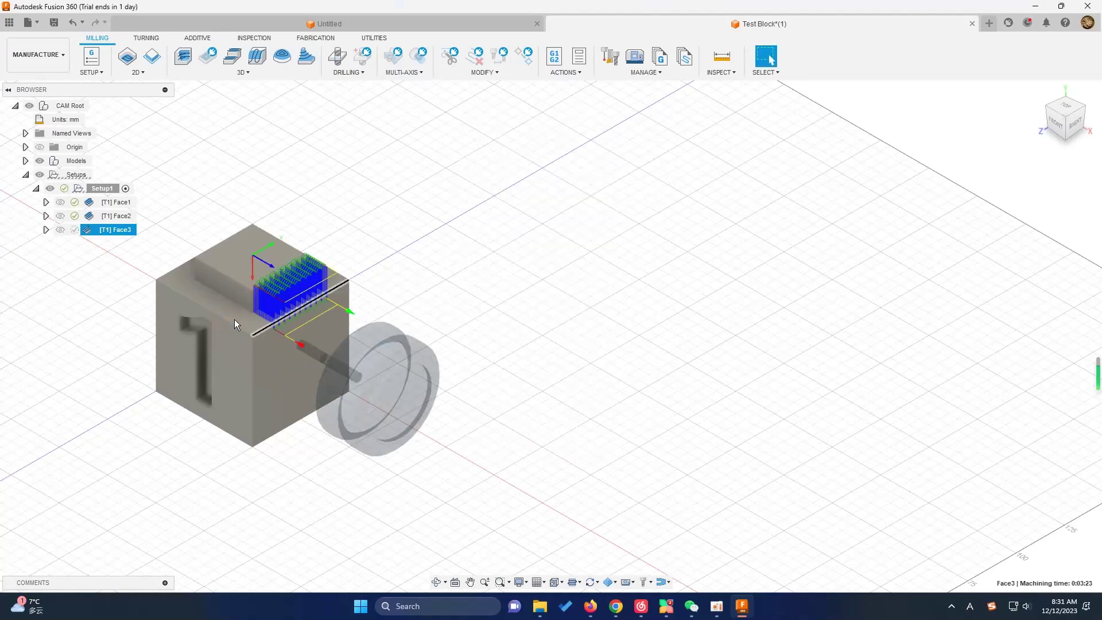
- Edit Face3 to use a pass extension of 2 and regenerate its toolpath
right_click(131, 230)
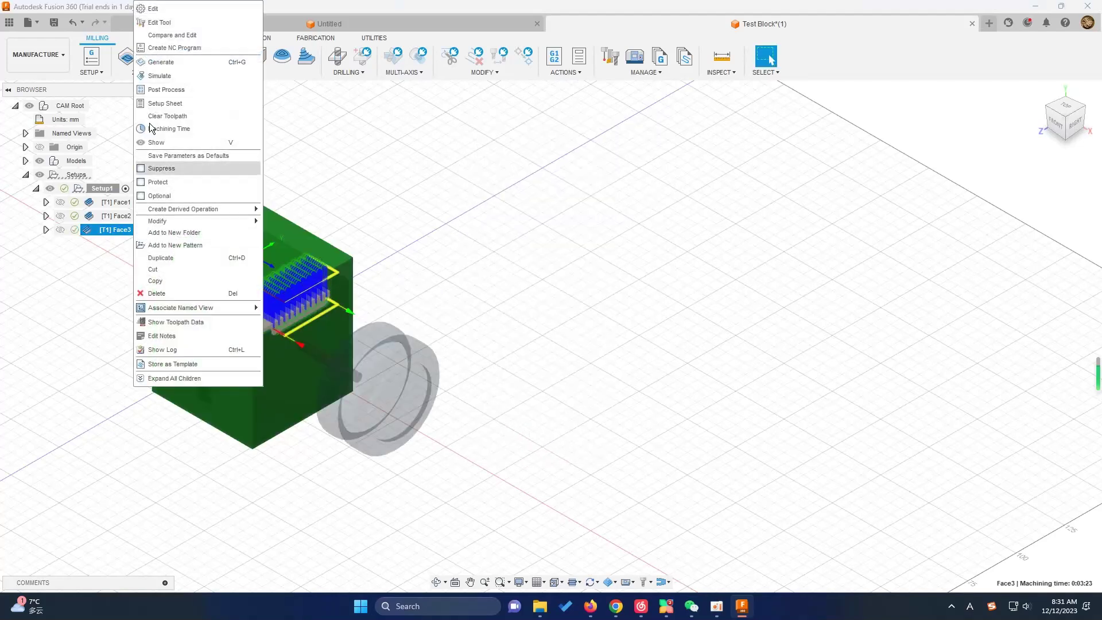
click(154, 9)
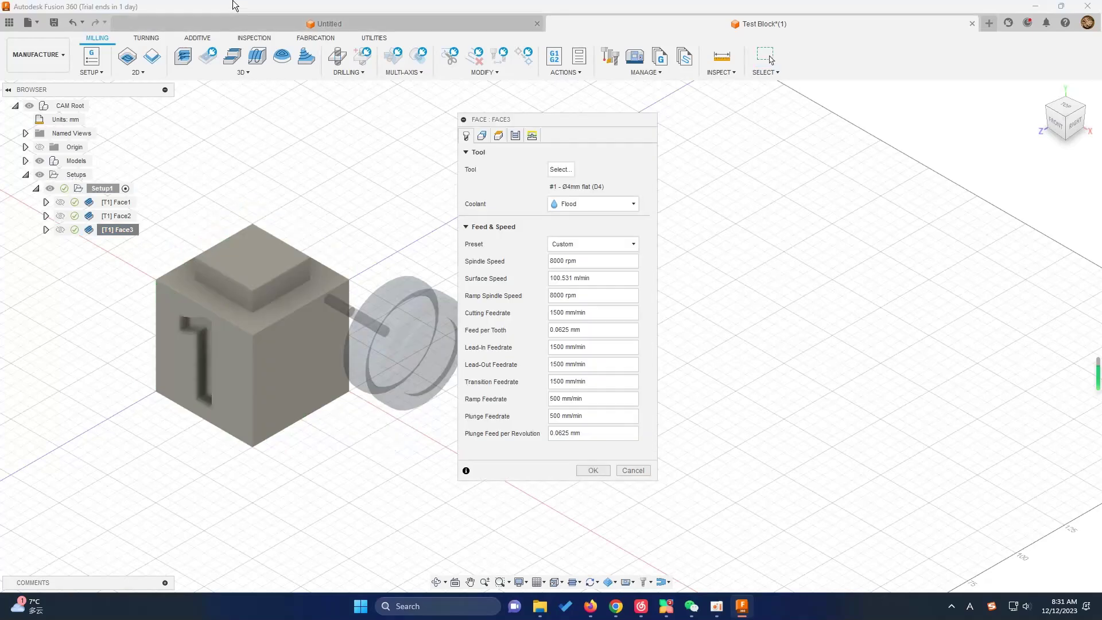
click(515, 137)
double_click(554, 221)
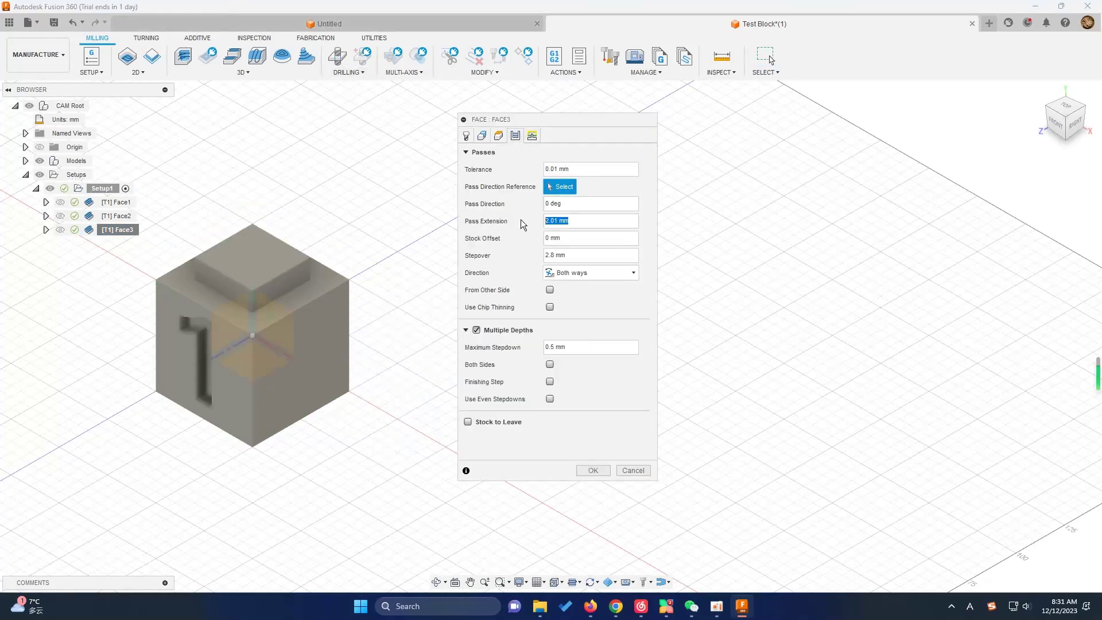
text(2)
key(Tab)
key(shift+Tab)
click(607, 468)
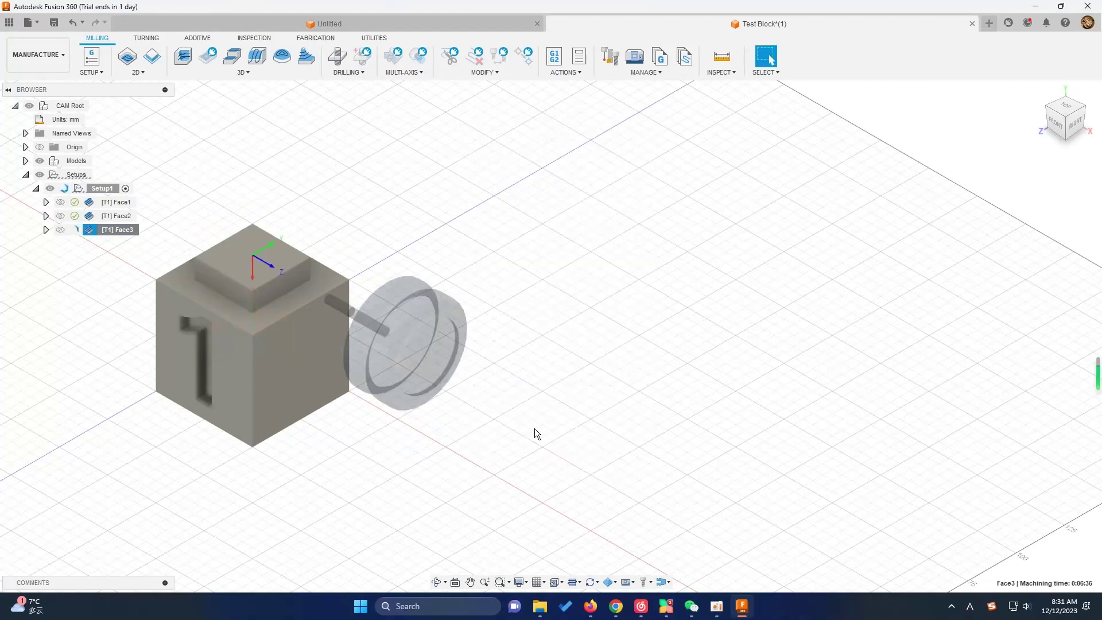
- Zoom and pan to enlarge the block, then bring up Face3's context menu
scroll(307, 340, down, 2)
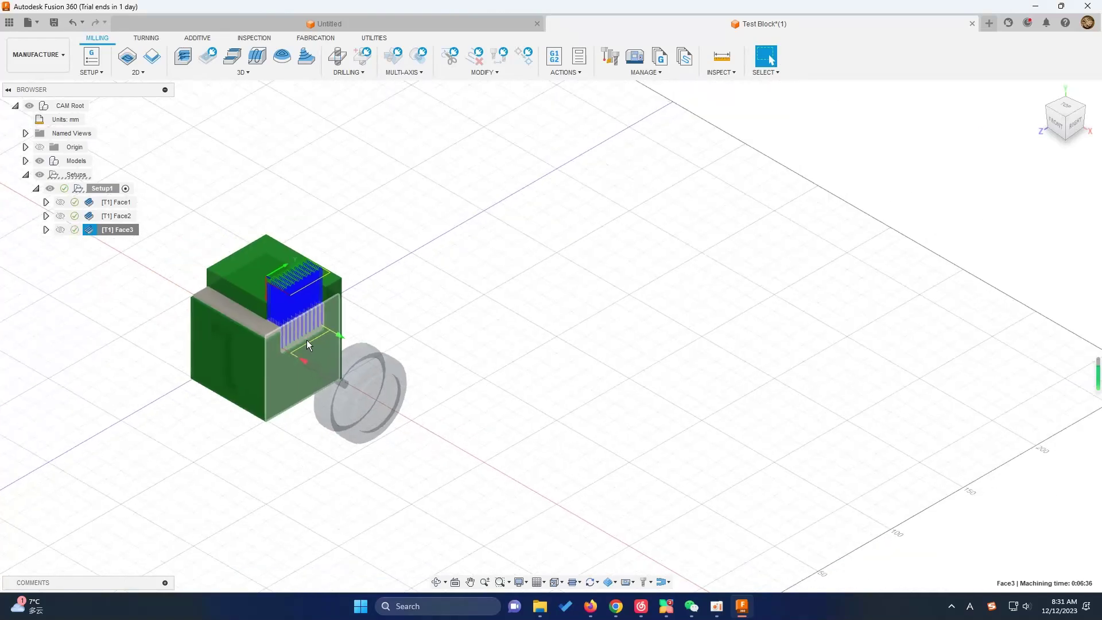
scroll(320, 318, up, 3)
middle_drag(320, 318, 409, 295)
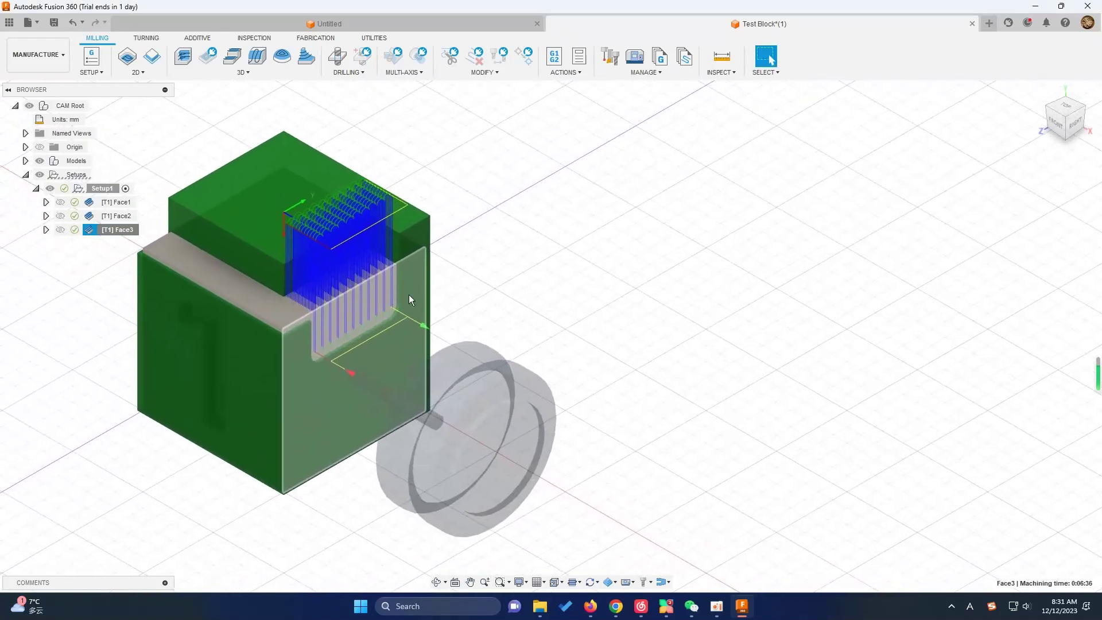
right_click(112, 234)
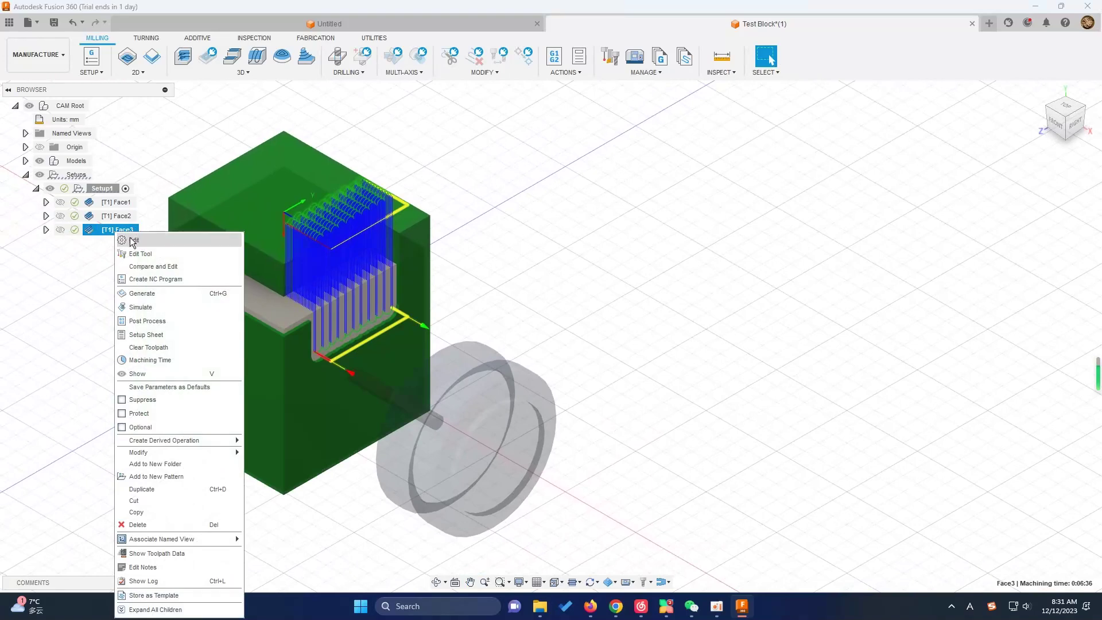
- Enable Flip X Axis on Face3's tool orientation and regenerate the toolpath
click(133, 244)
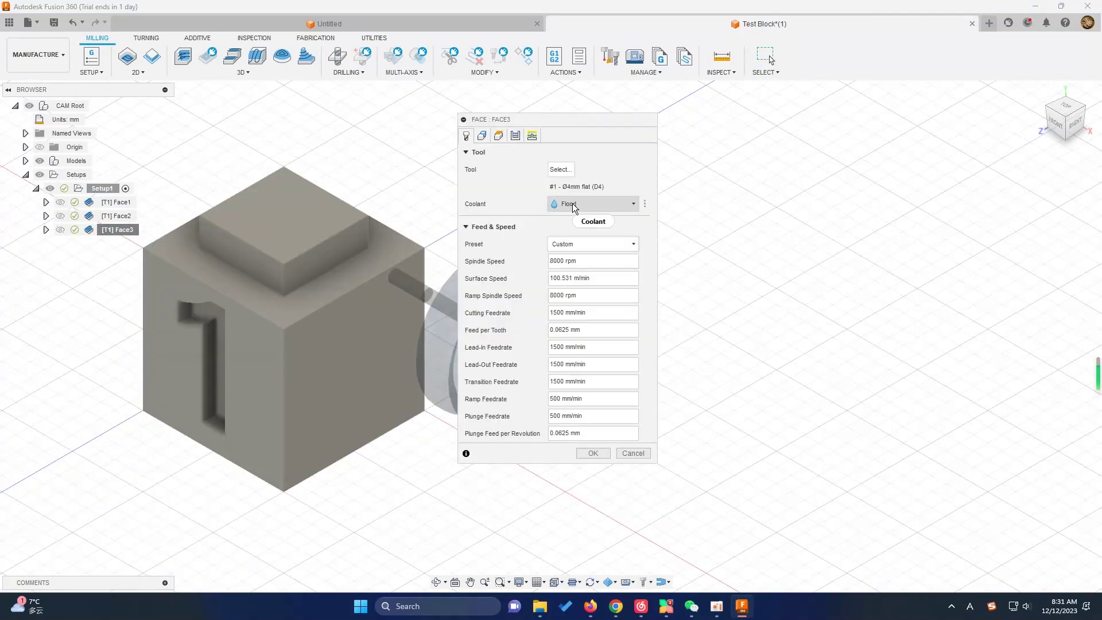
click(482, 136)
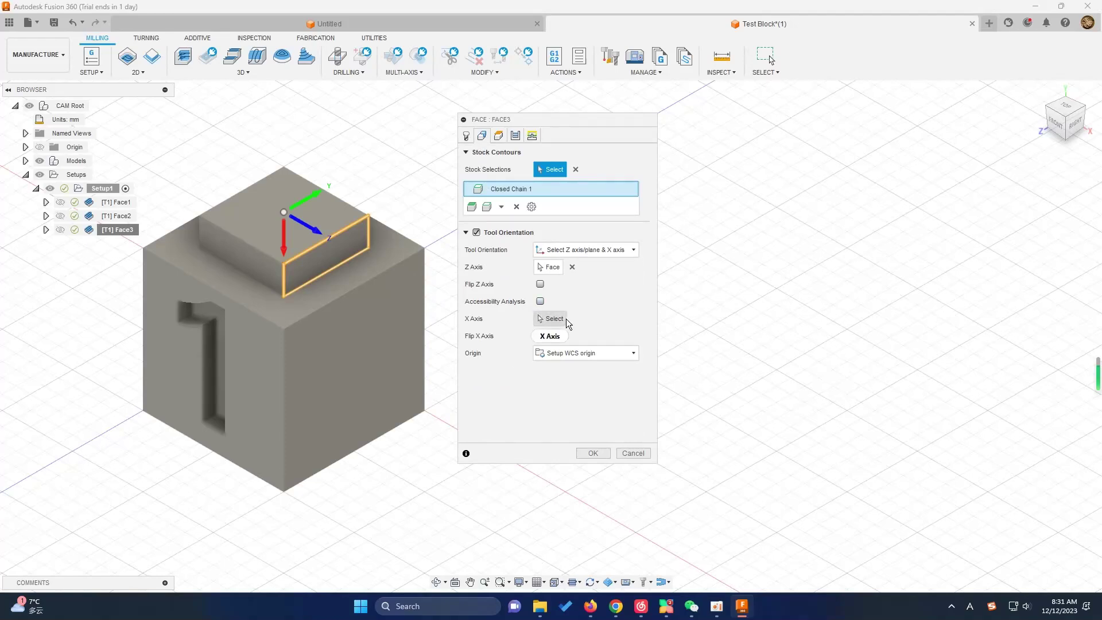
mouse_move(552, 318)
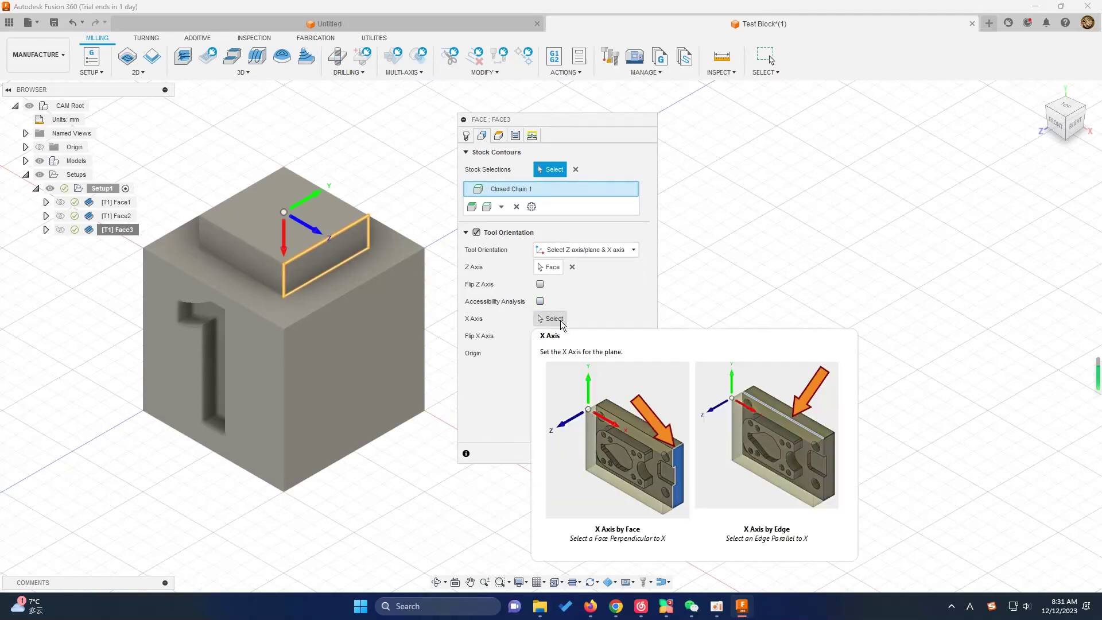
click(561, 323)
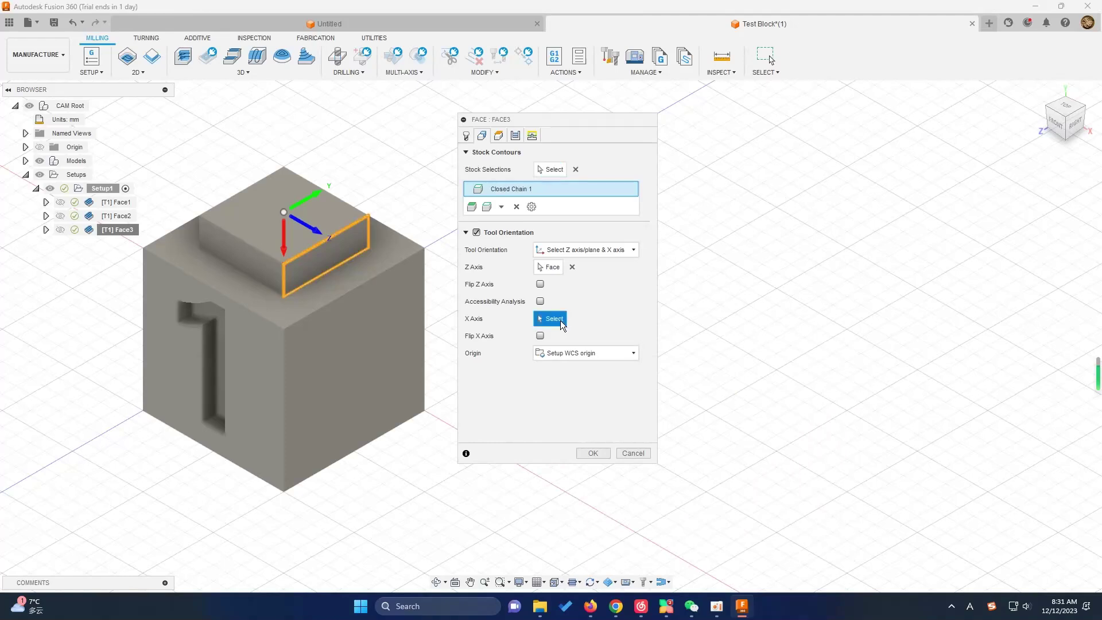
click(284, 275)
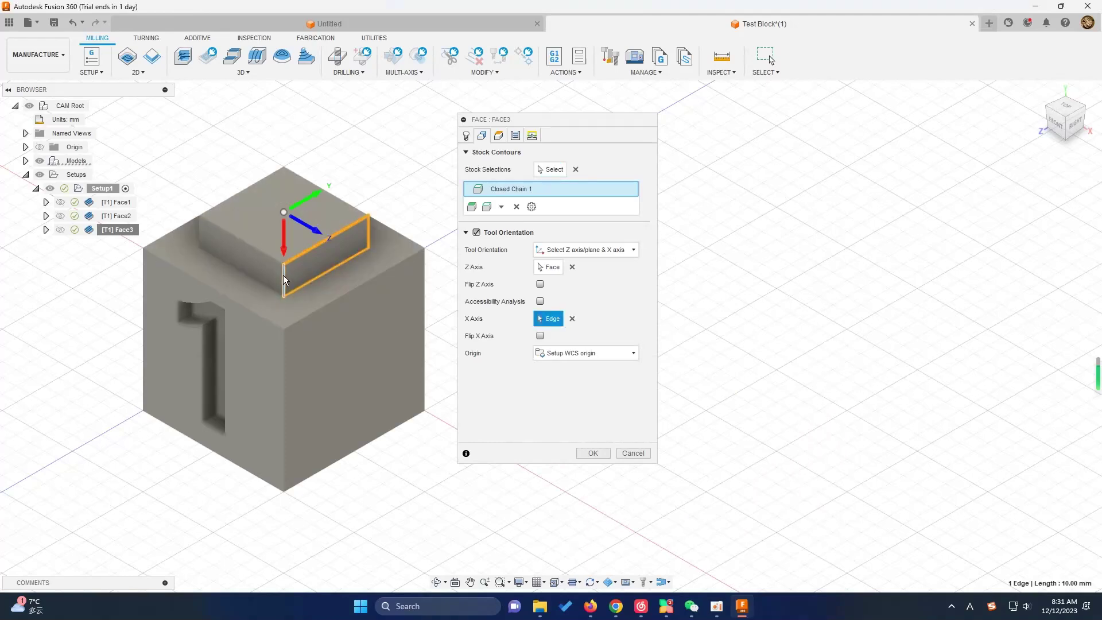
click(540, 336)
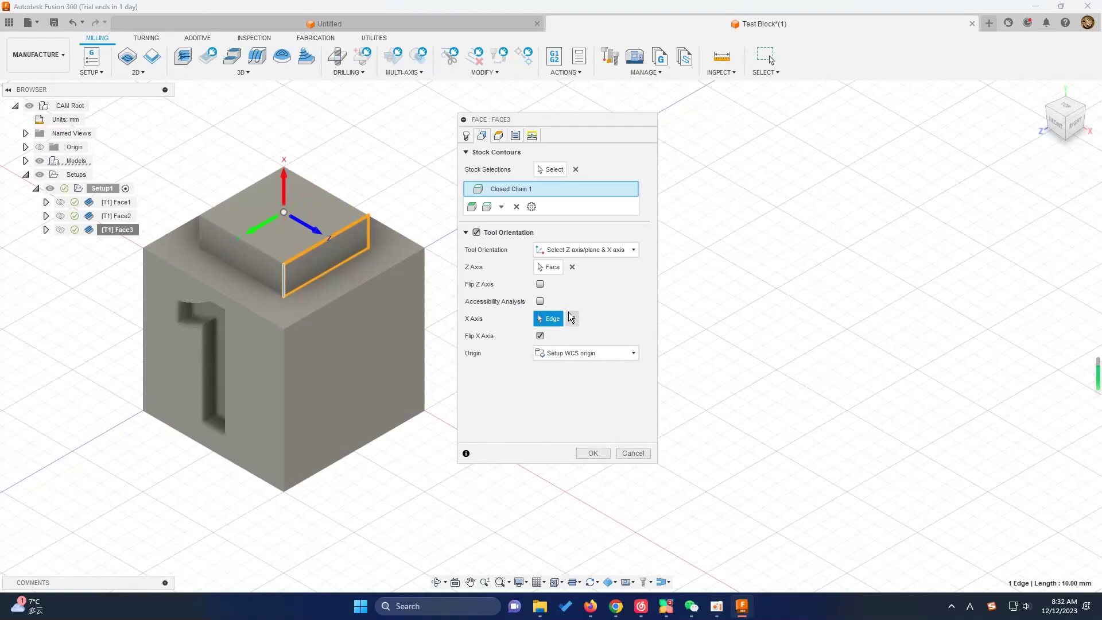
click(571, 319)
click(539, 336)
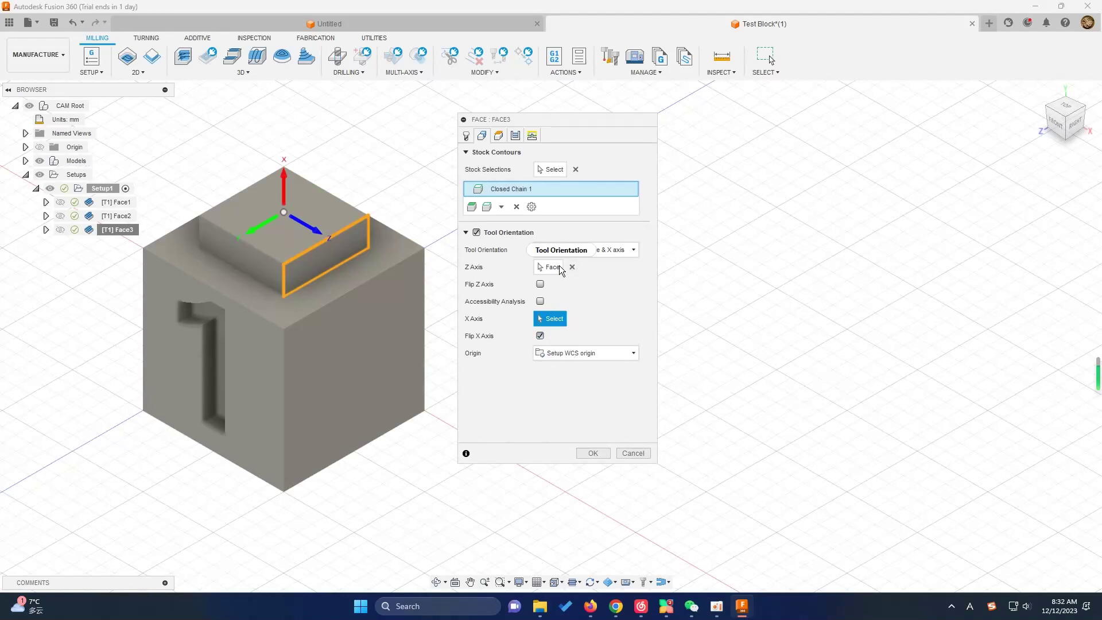
click(596, 452)
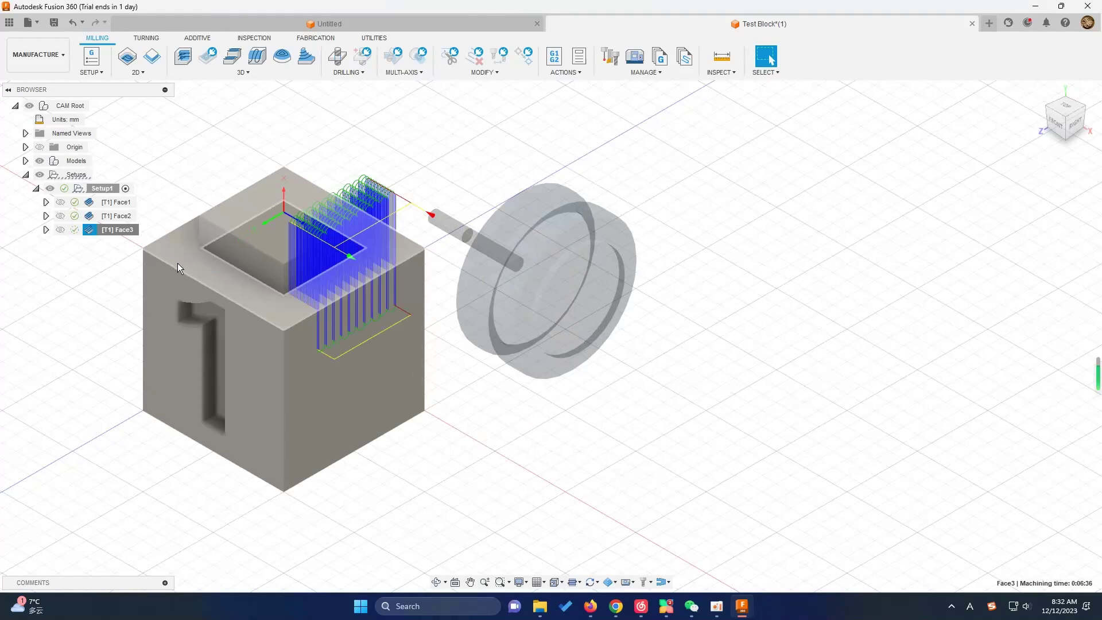
- Reference Face3's pass direction to the cube's top edge and regenerate, now 0:03:49
right_click(117, 229)
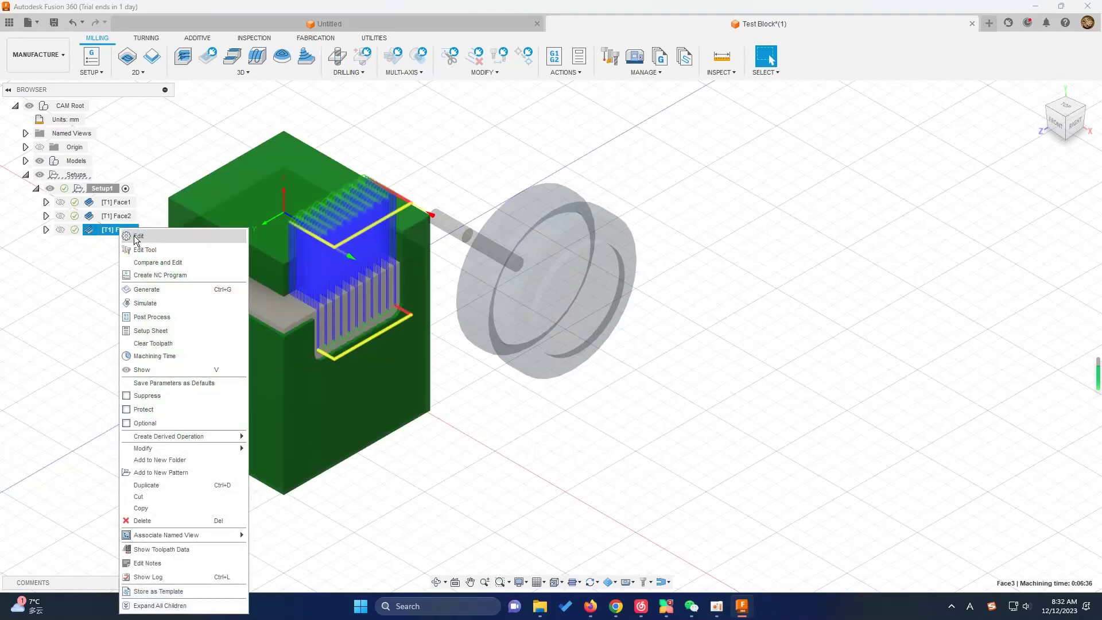
click(138, 237)
click(516, 135)
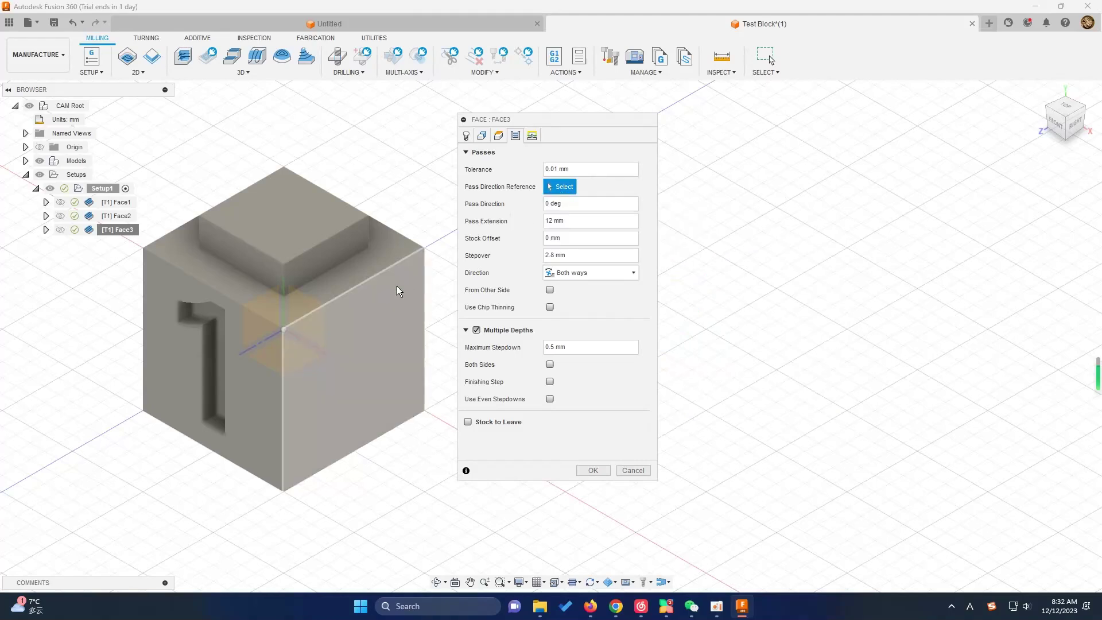
click(365, 280)
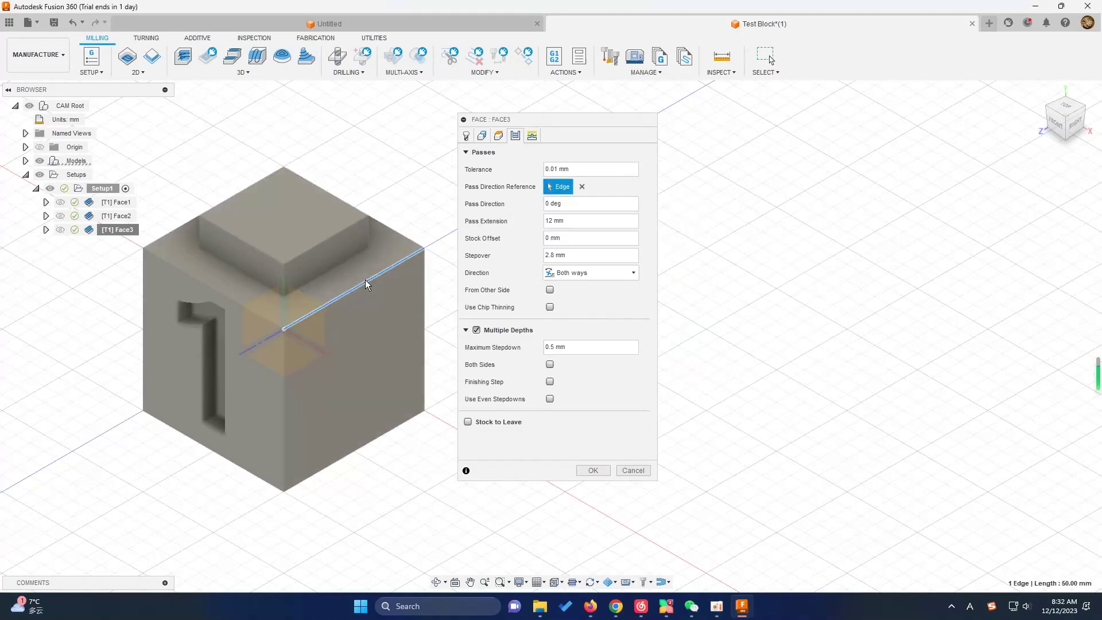
click(586, 469)
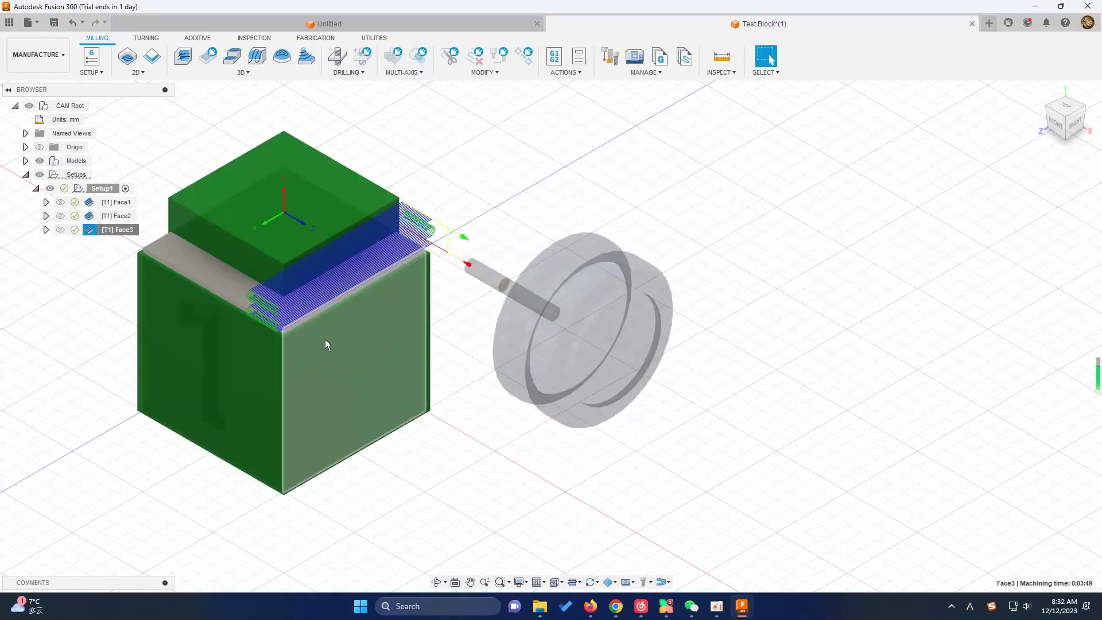
middle_drag(172, 287, 246, 292)
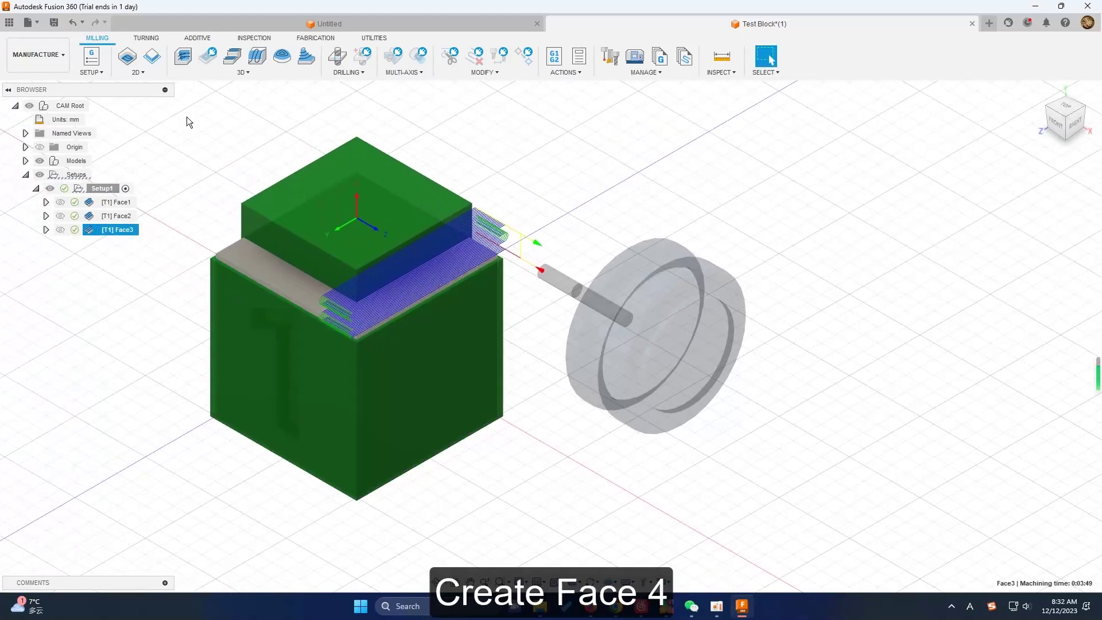
- Add a new facing operation, Face4, and pan the block into view
click(138, 72)
click(149, 108)
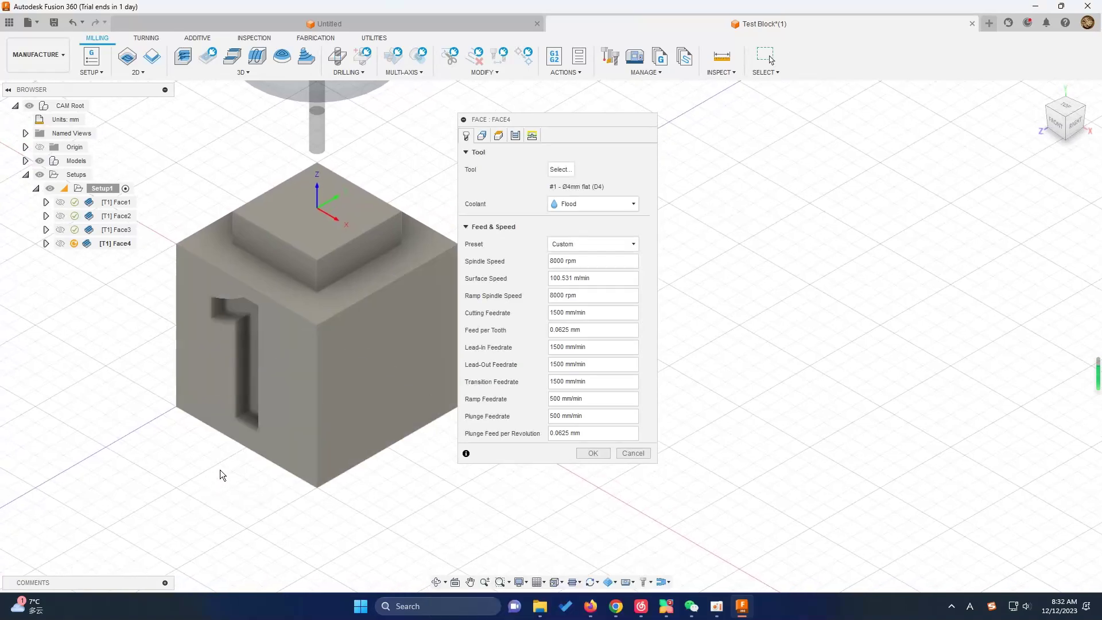
middle_drag(222, 467, 222, 470)
right_click(204, 462)
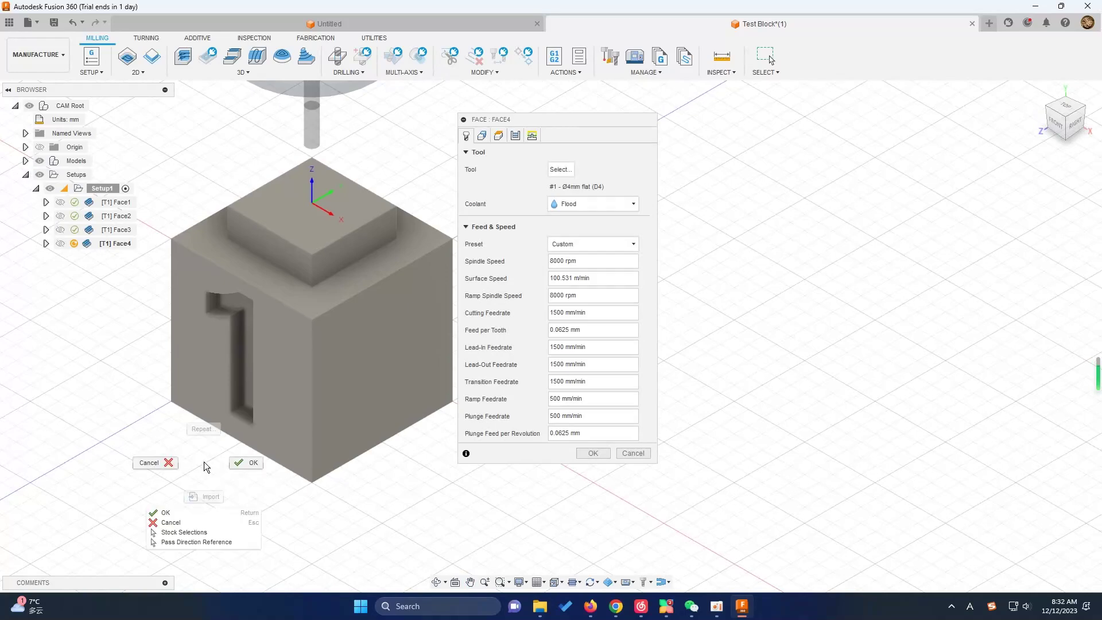
click(205, 463)
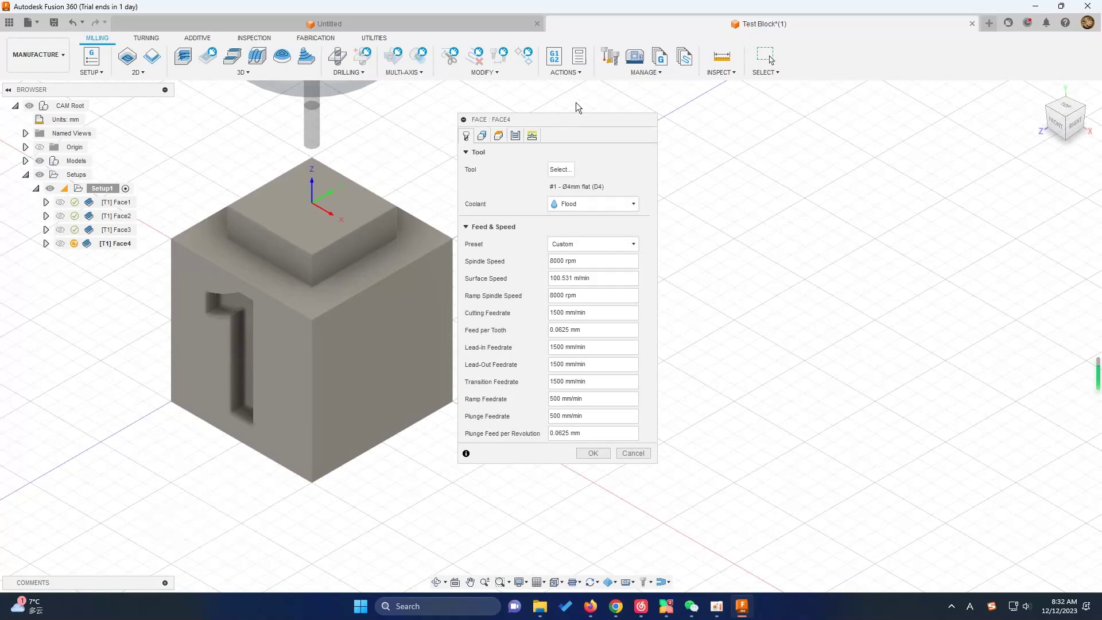
drag(563, 121, 634, 114)
mouse_move(370, 391)
middle_down()
mouse_move(358, 390)
mouse_move(364, 467)
mouse_move(291, 449)
mouse_move(357, 482)
mouse_move(197, 462)
mouse_move(176, 472)
middle_up()
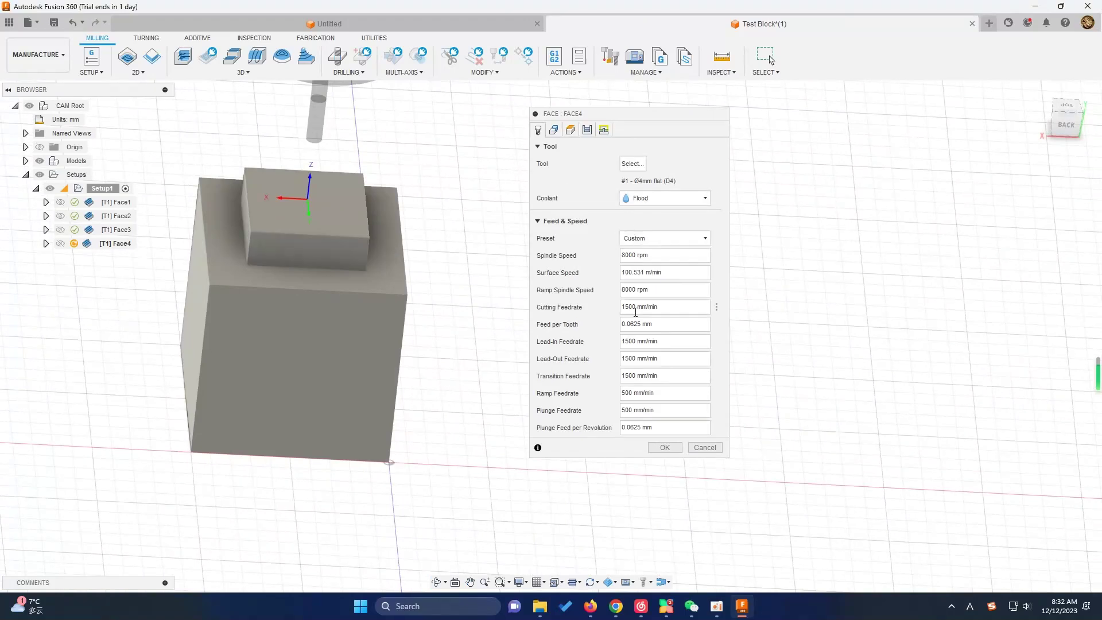
- Orient Face4's tool axis to the block's front face with the X axis flipped
click(553, 130)
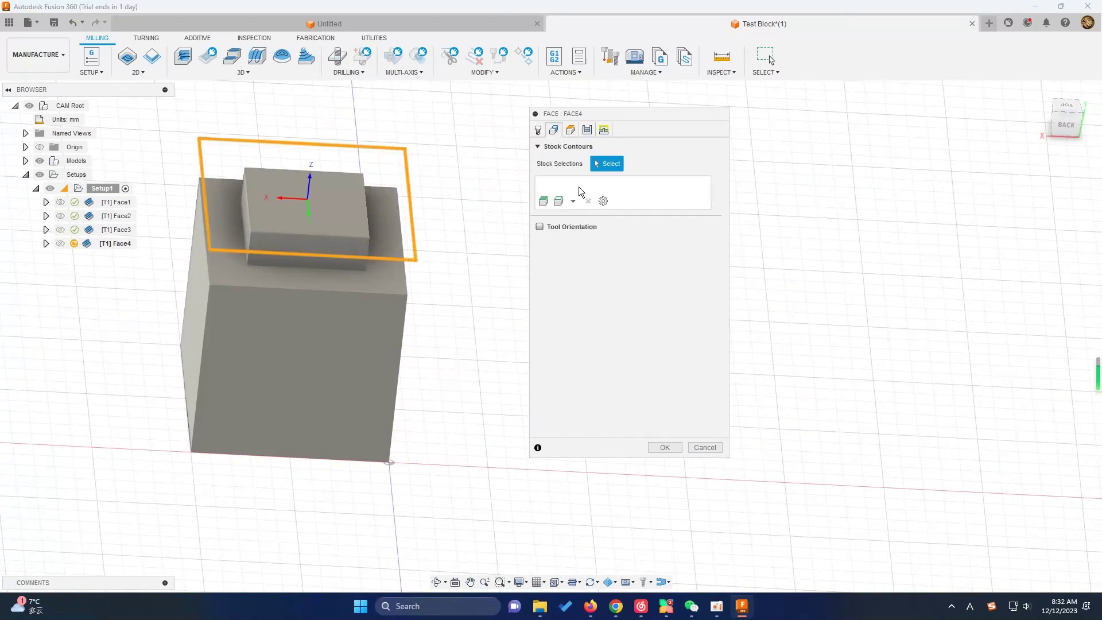
click(544, 227)
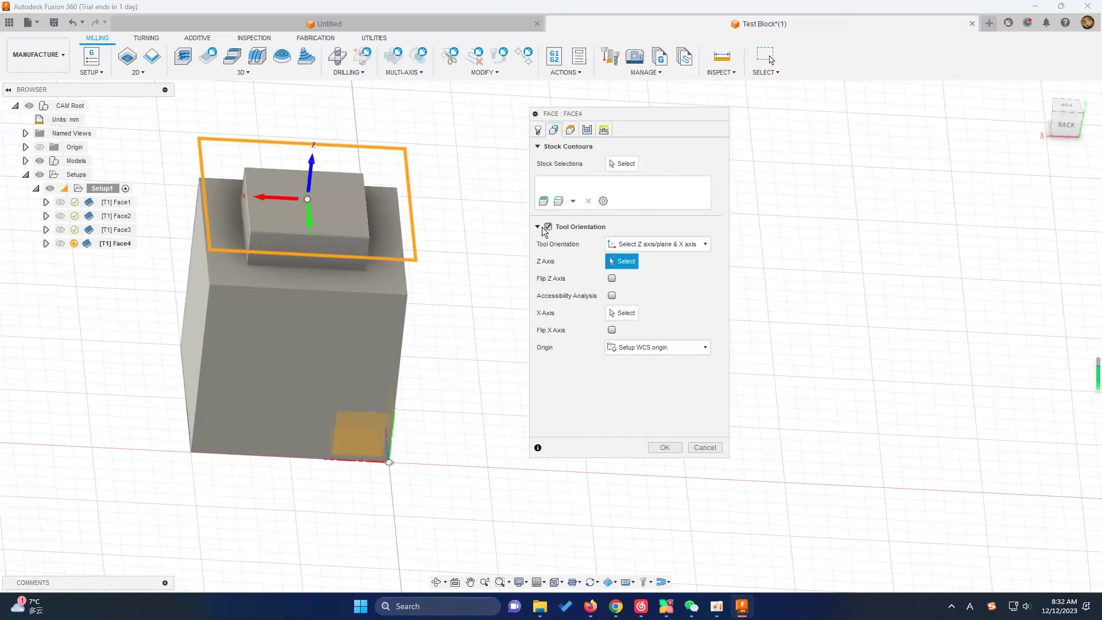
click(327, 349)
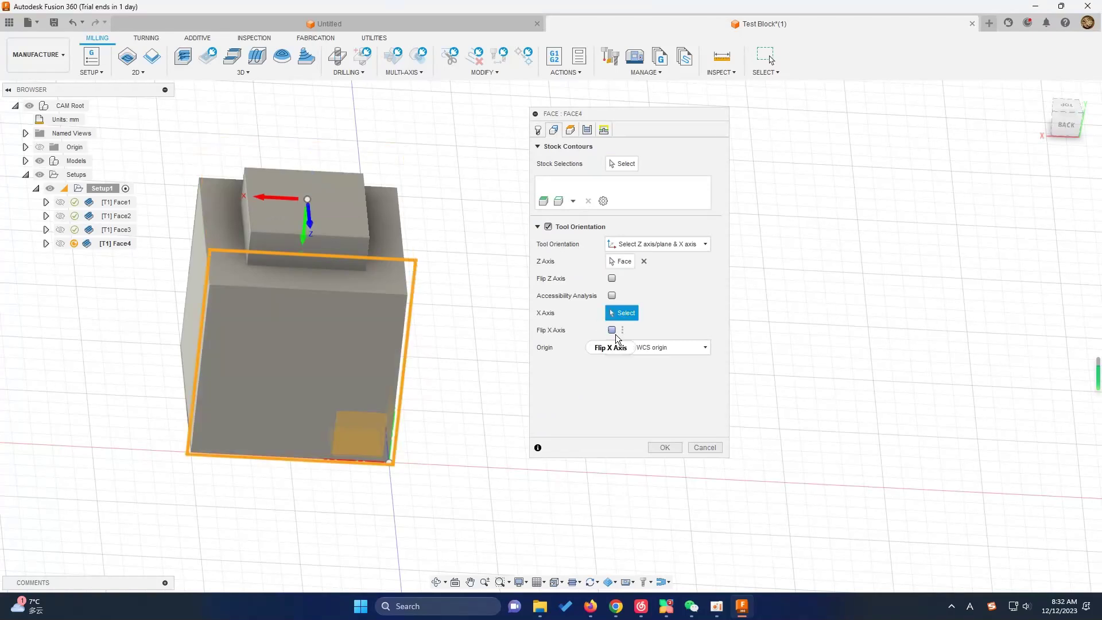
click(628, 263)
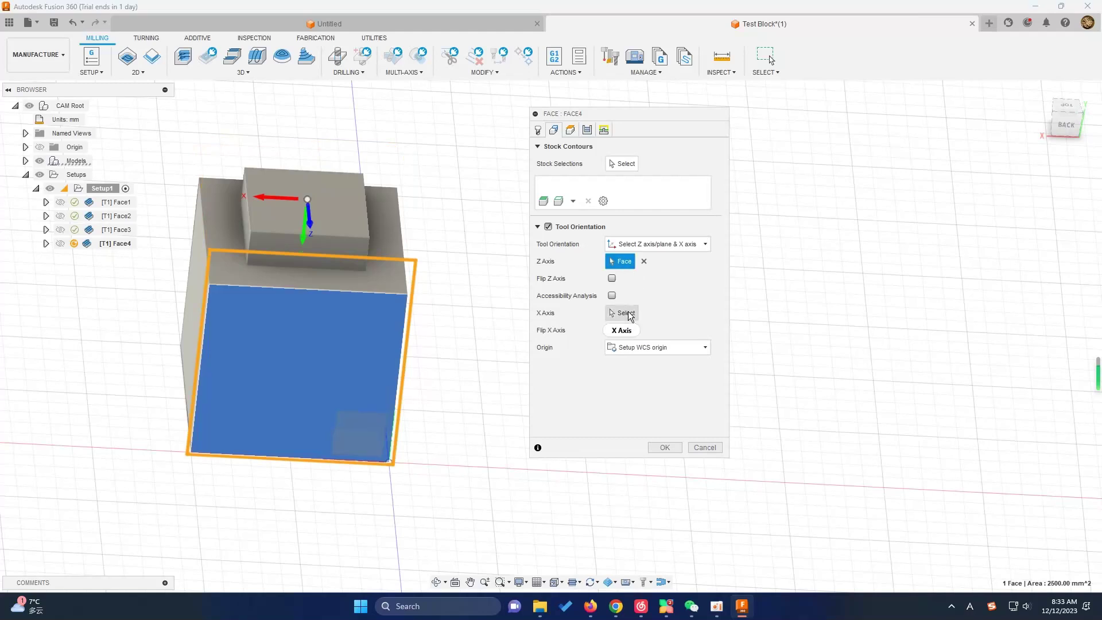
click(612, 330)
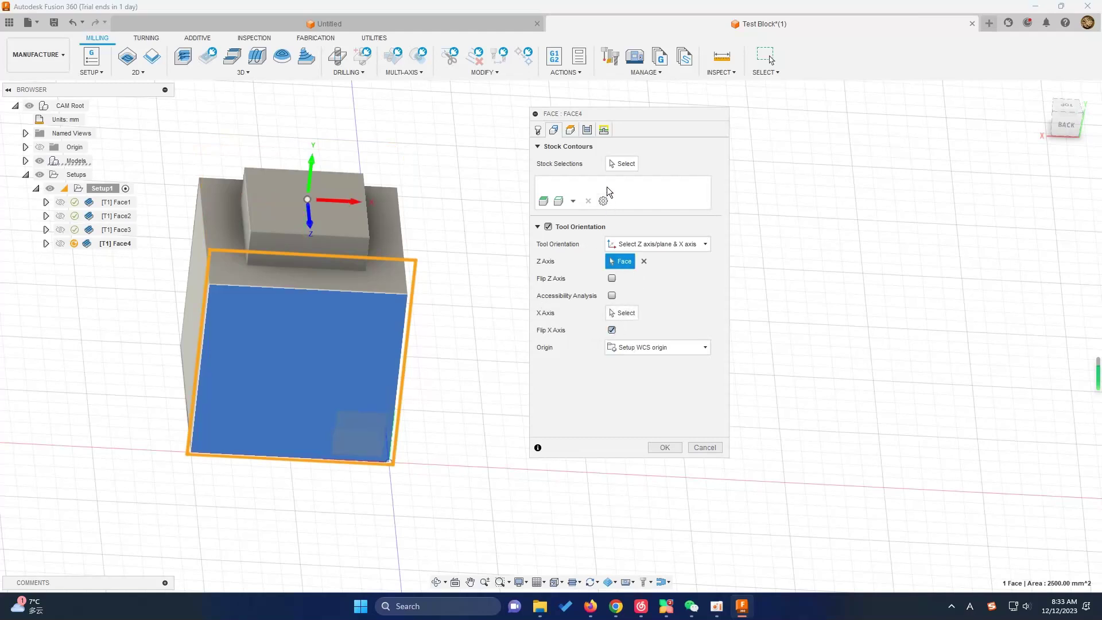
- Use the raised block's edge loop as Face4's stock contour
click(563, 202)
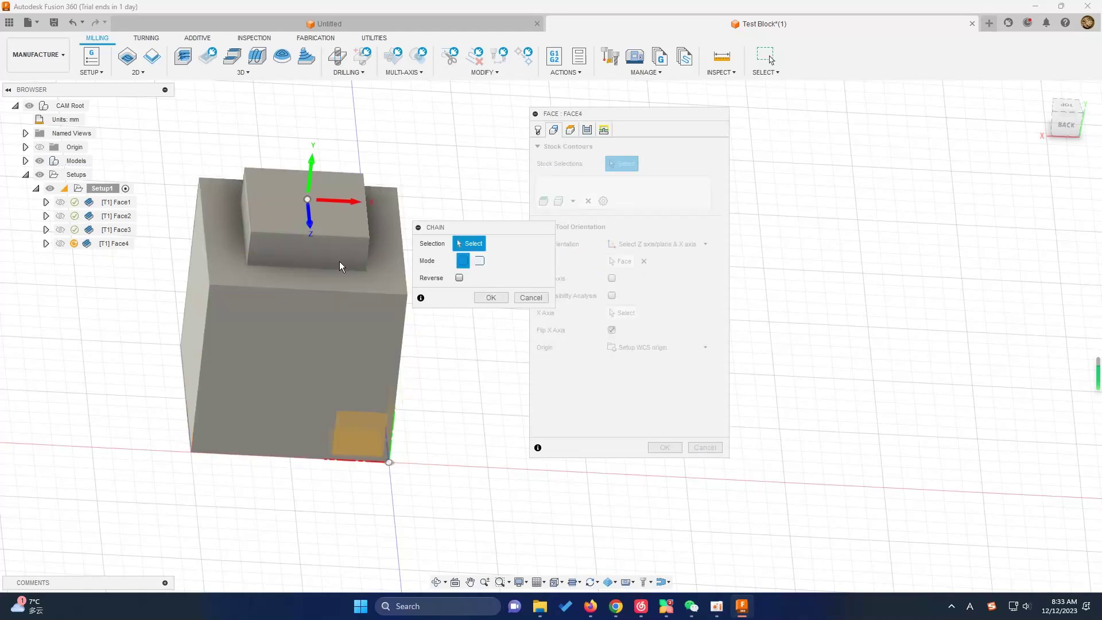
click(254, 249)
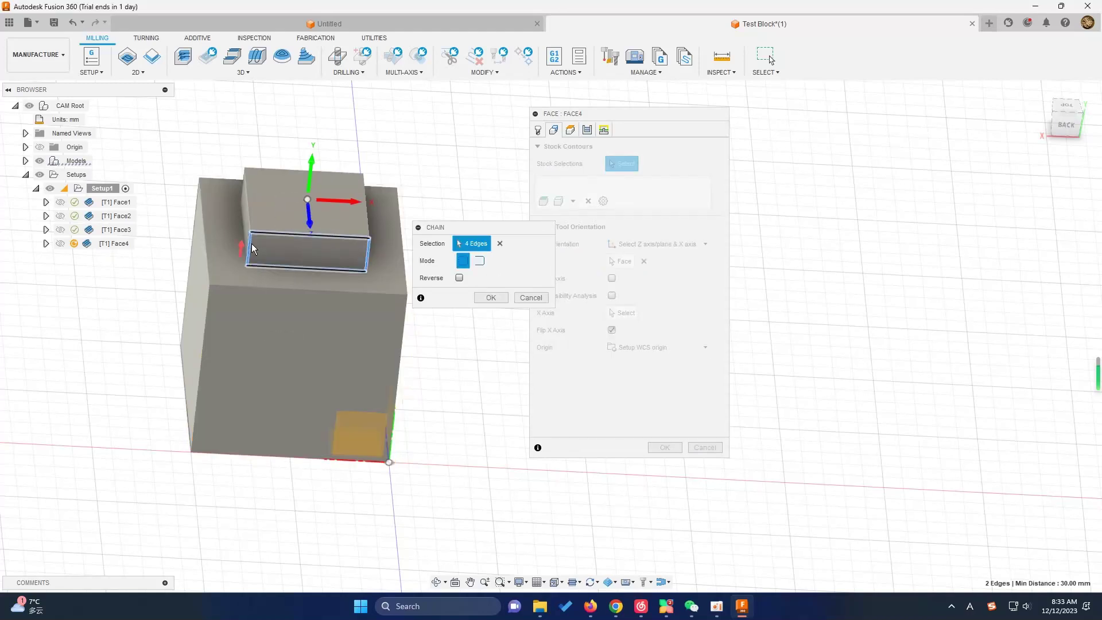
click(501, 298)
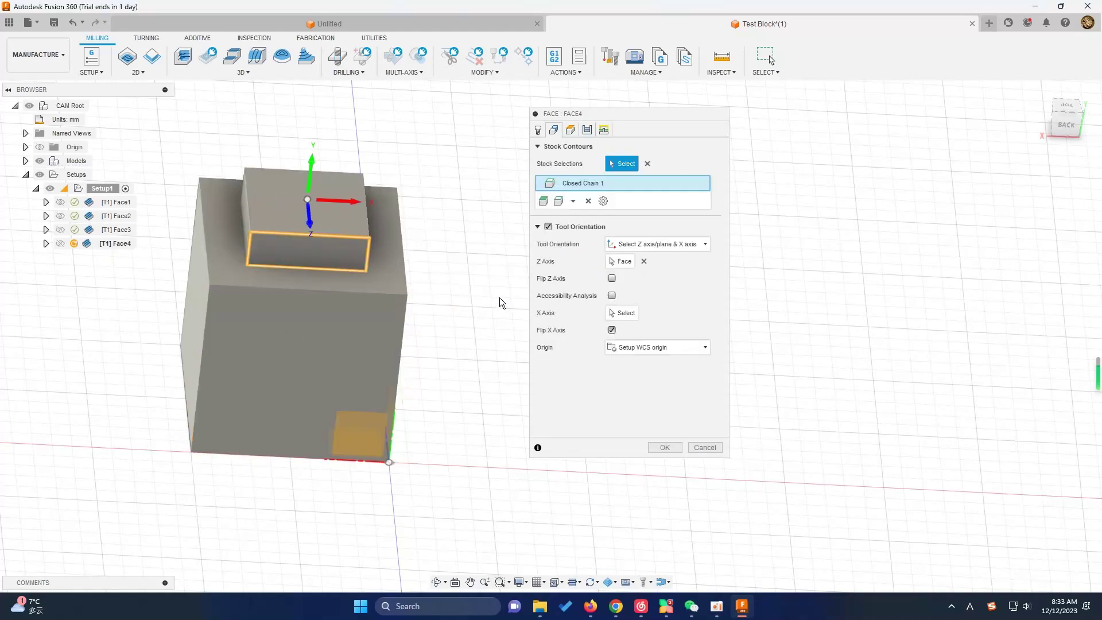
click(570, 129)
- Give Face4 a -10 bottom offset, 12 pass extension and 0.5 multiple-depth stepdown
click(579, 410)
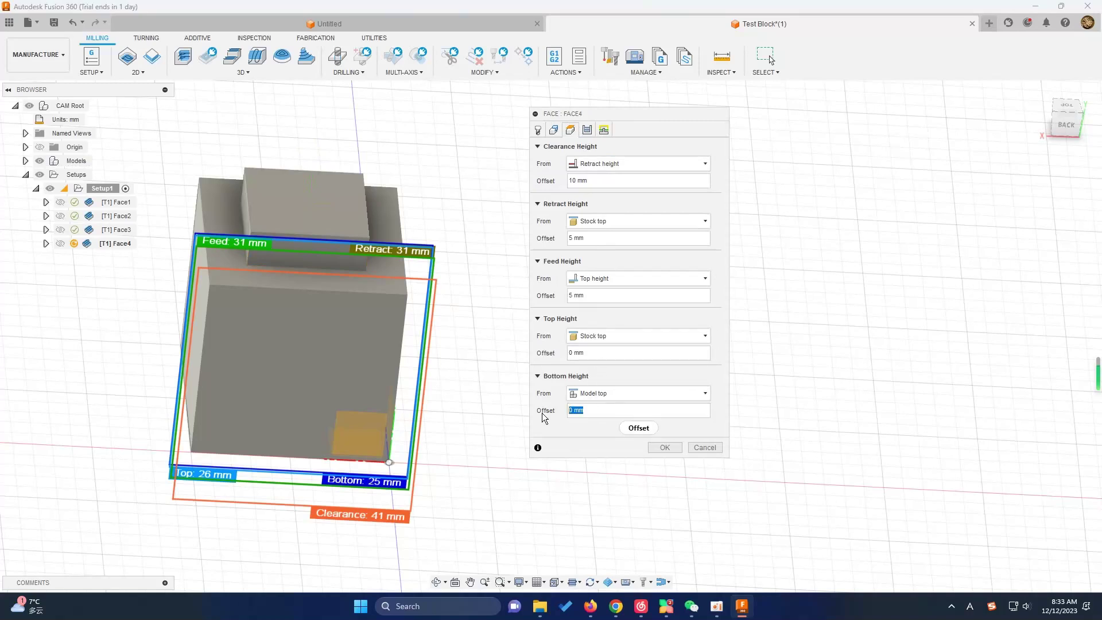
text(-10)
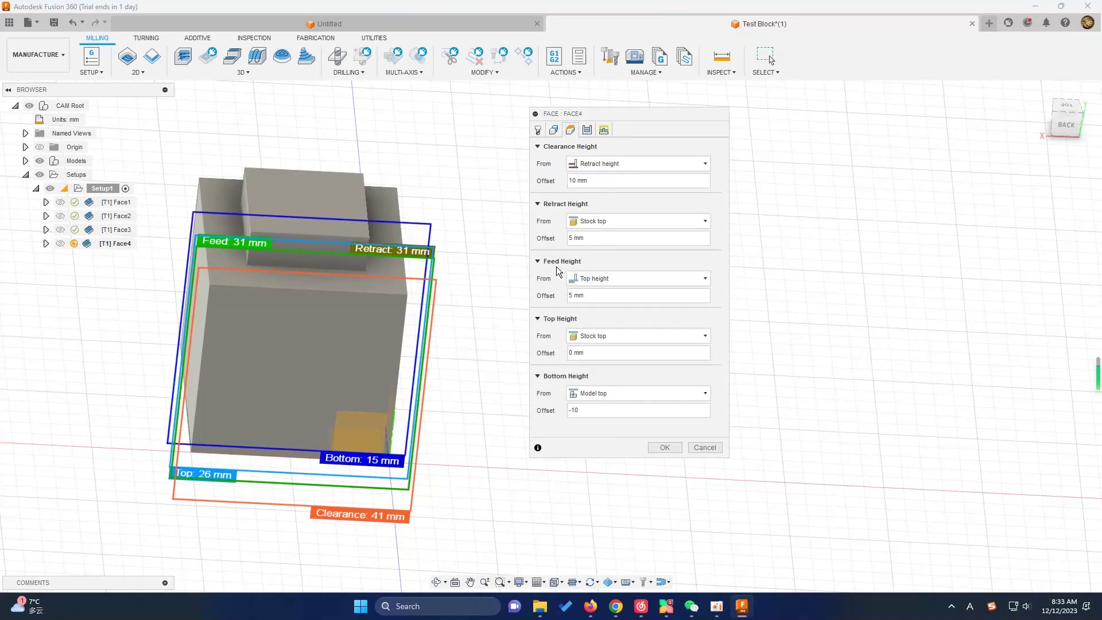
mouse_move(400, 352)
middle_down()
mouse_move(393, 381)
mouse_move(578, 211)
middle_up()
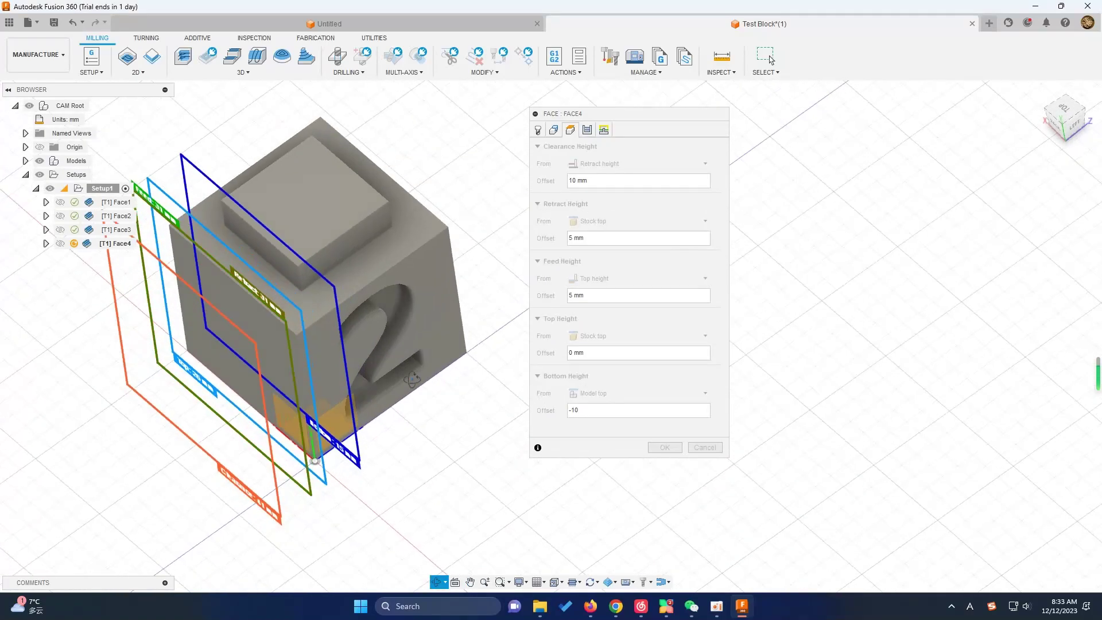
click(587, 129)
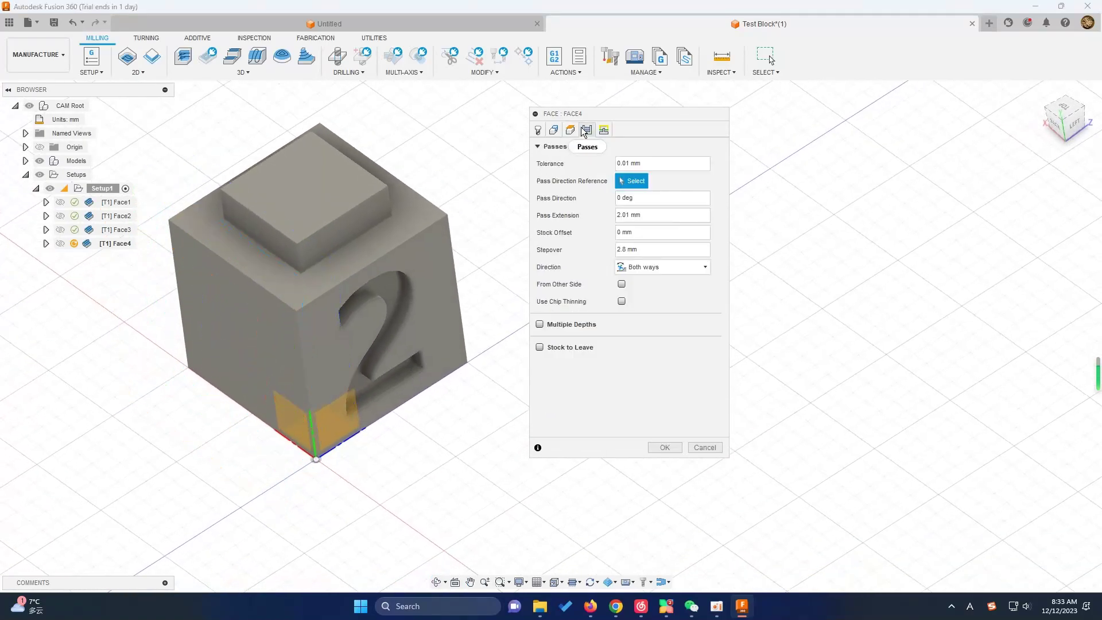
drag(646, 212, 604, 219)
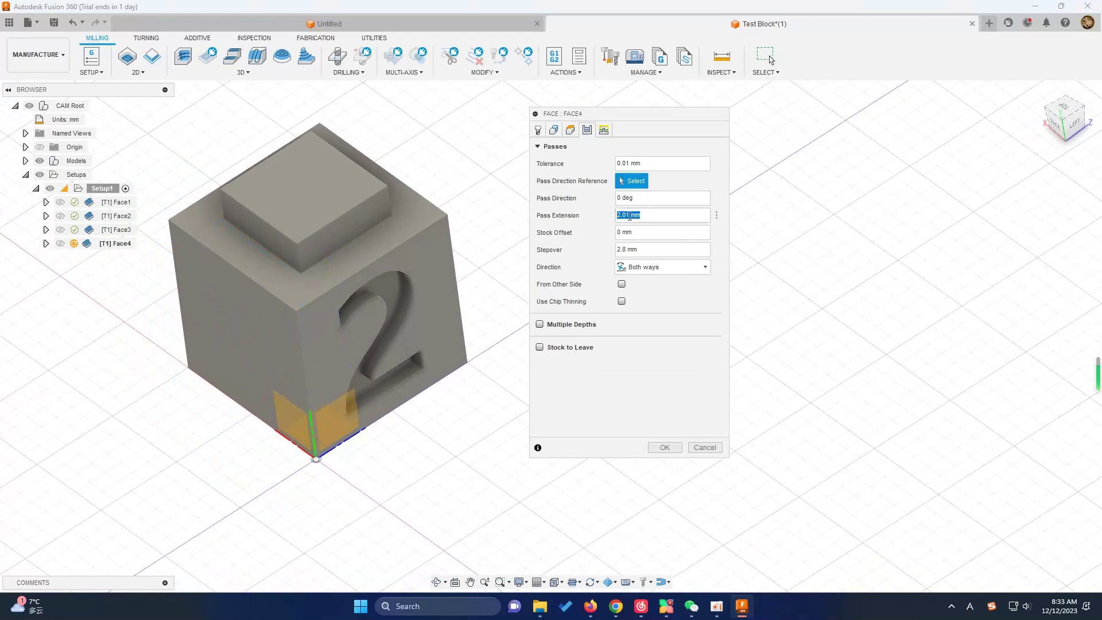
text(12)
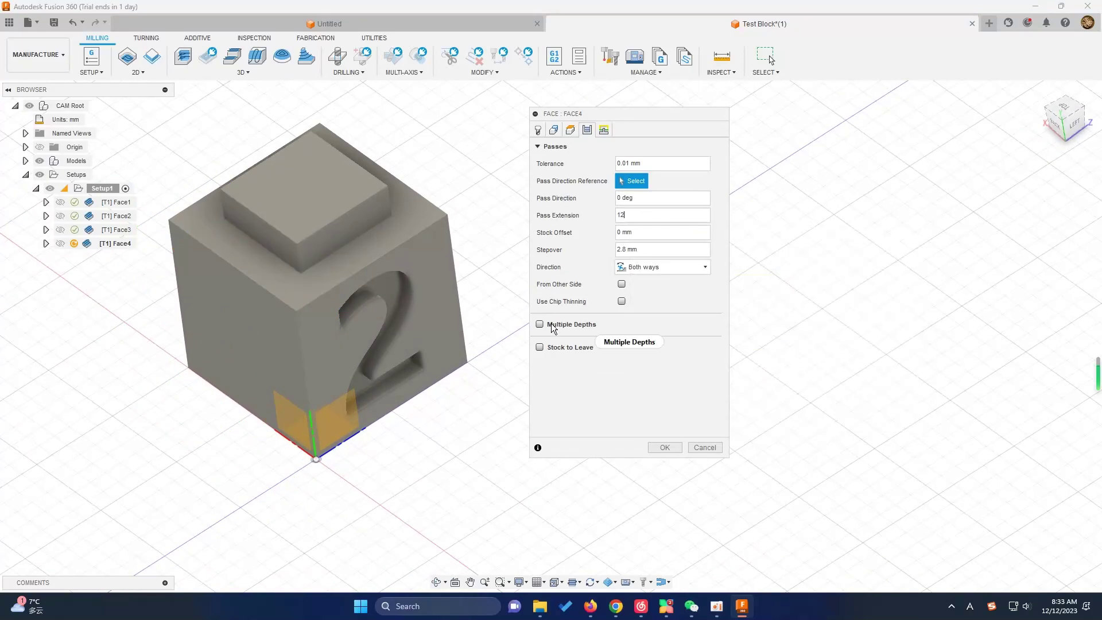
click(628, 346)
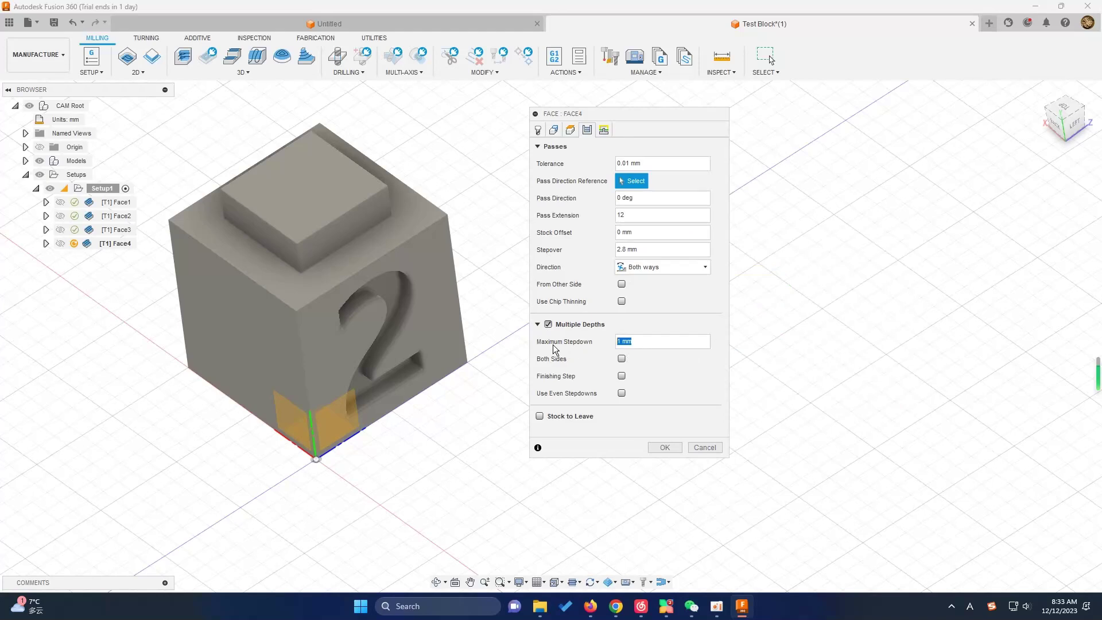
text(0.5)
- Set stay-down distance 10 and lead-in radius 0.2, and generate Face4's toolpath
click(604, 130)
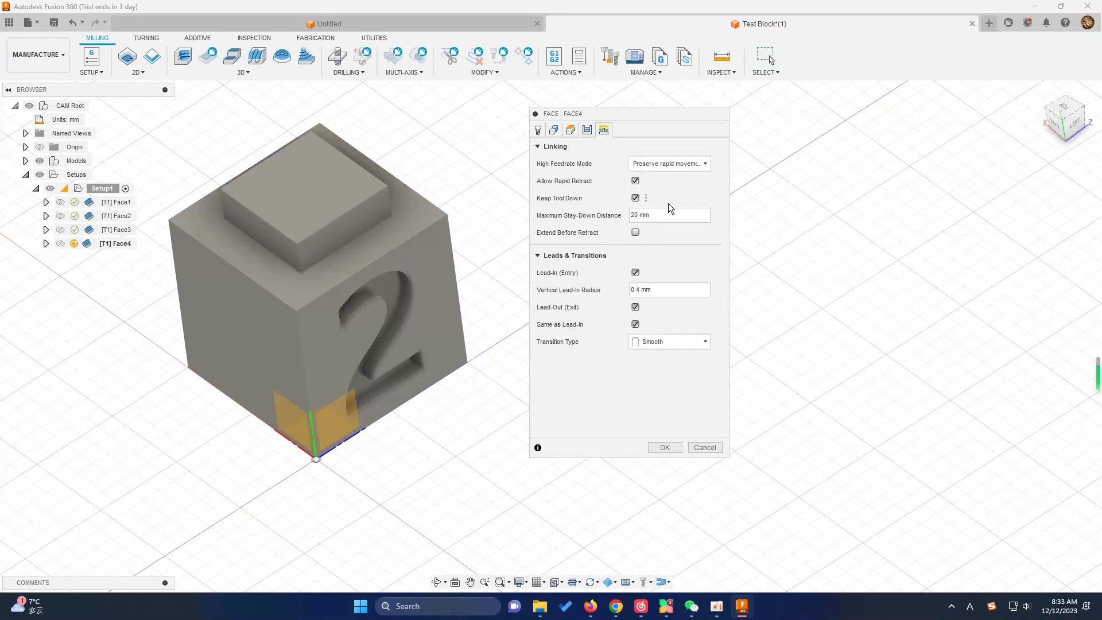
drag(651, 215, 608, 214)
drag(650, 289, 641, 289)
click(665, 447)
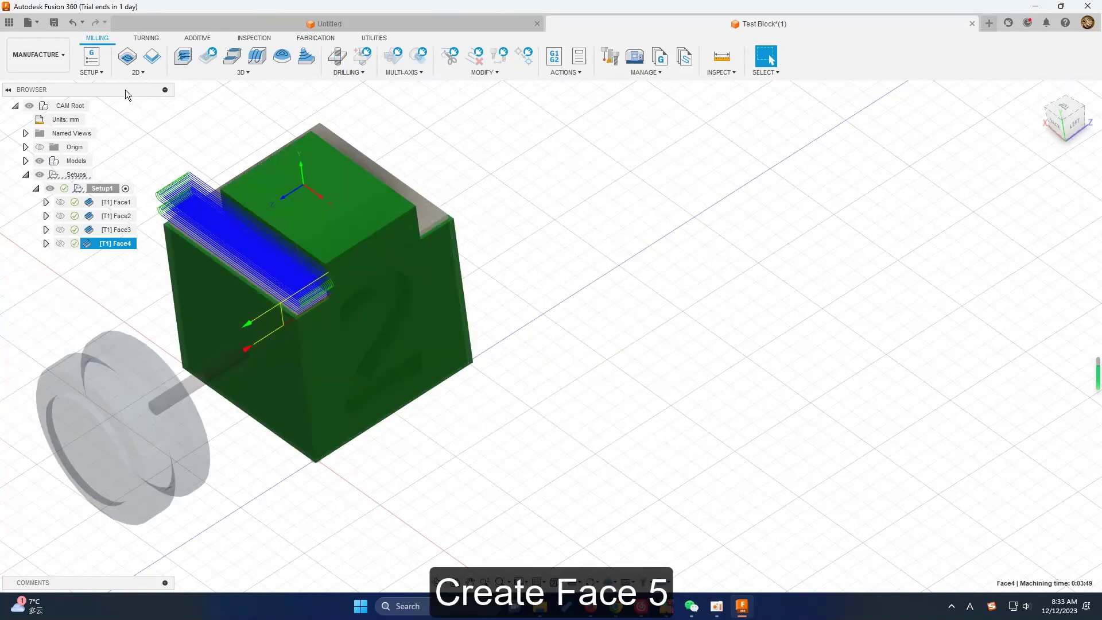
- Create a new facing operation, Face5, with the numbered '2' face as tool axis
click(136, 72)
click(138, 108)
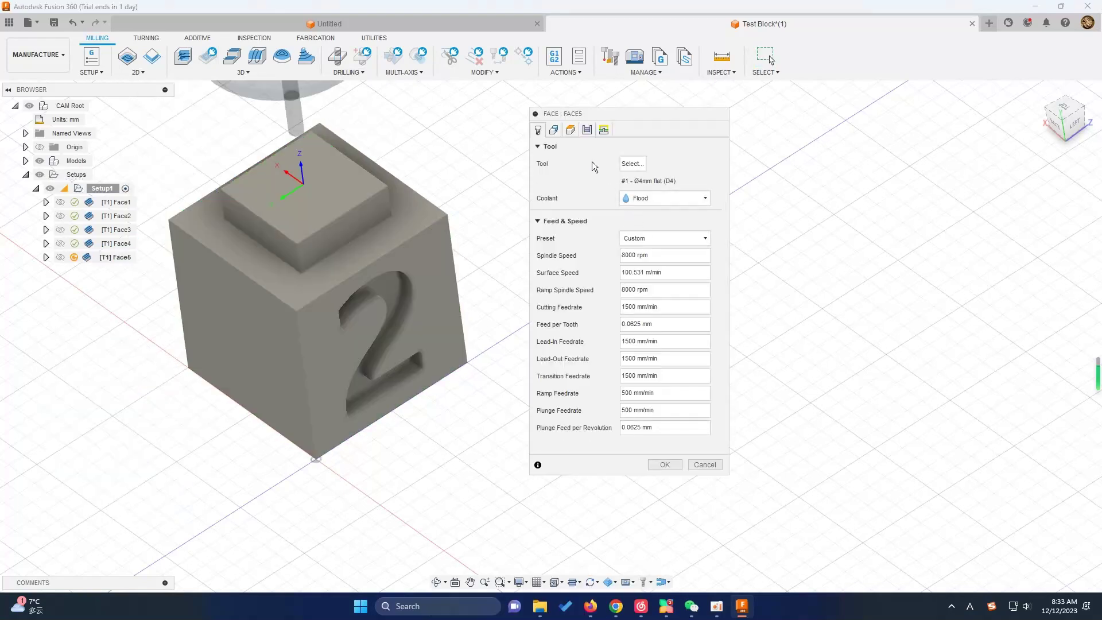
click(551, 130)
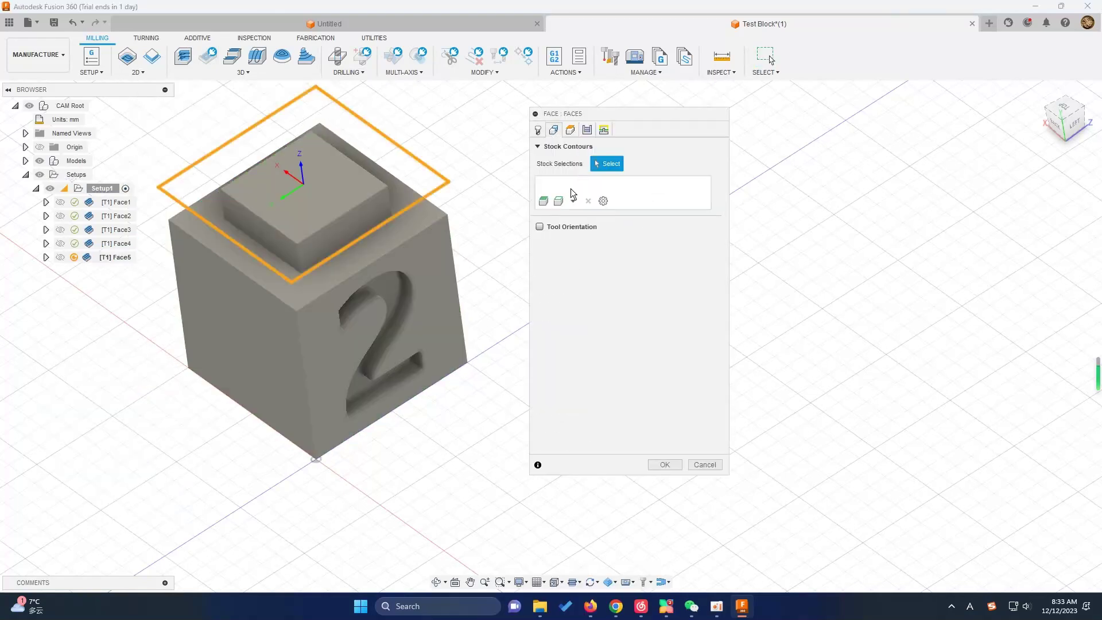
click(540, 227)
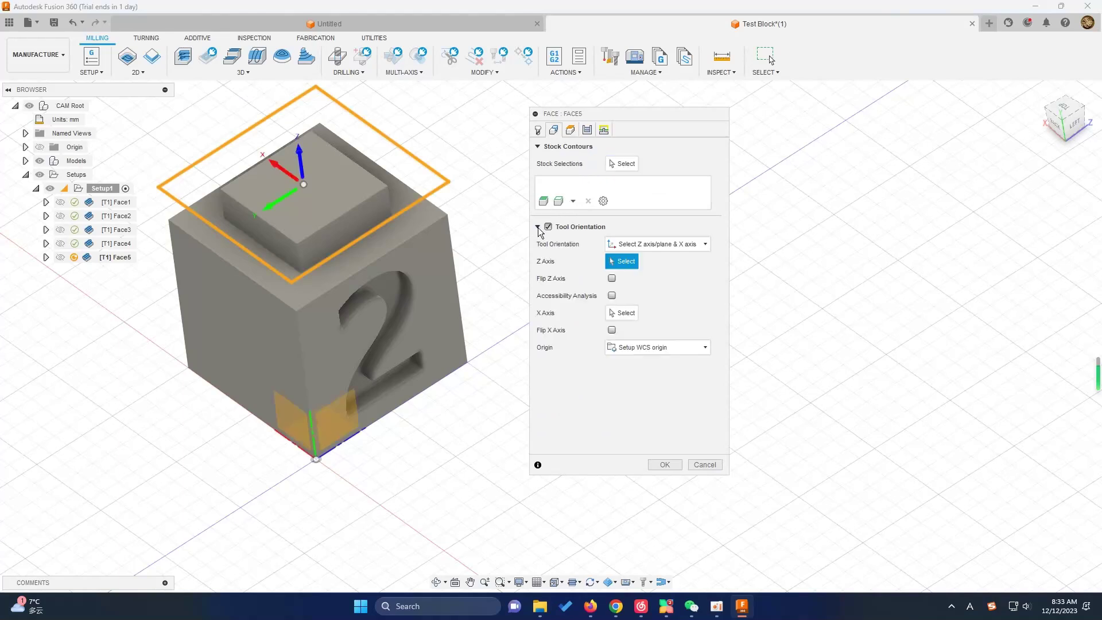
click(445, 250)
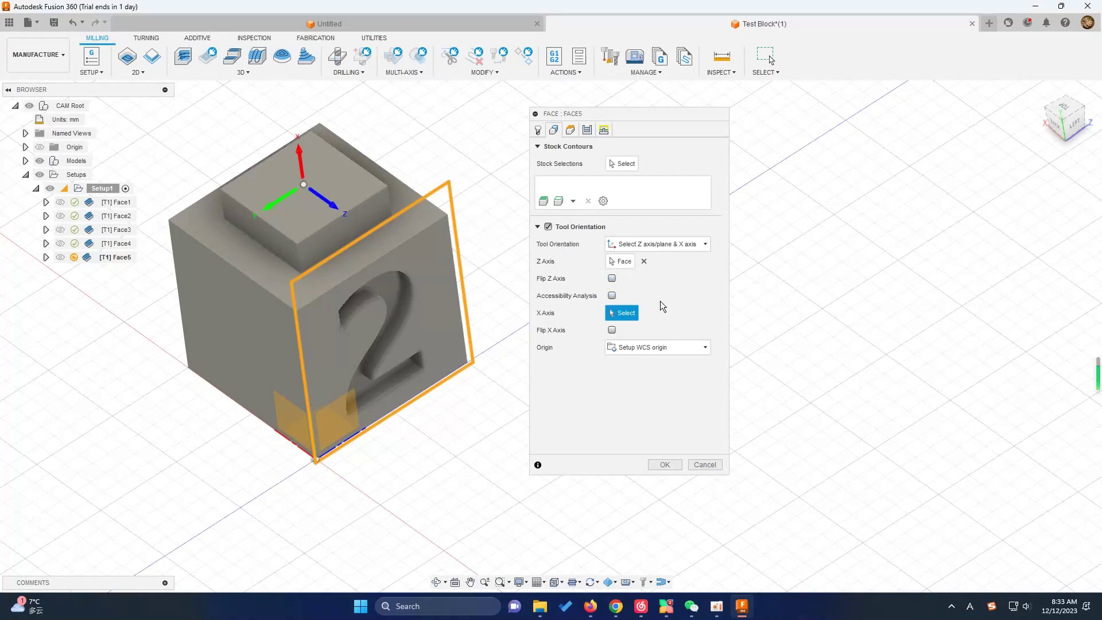
click(628, 263)
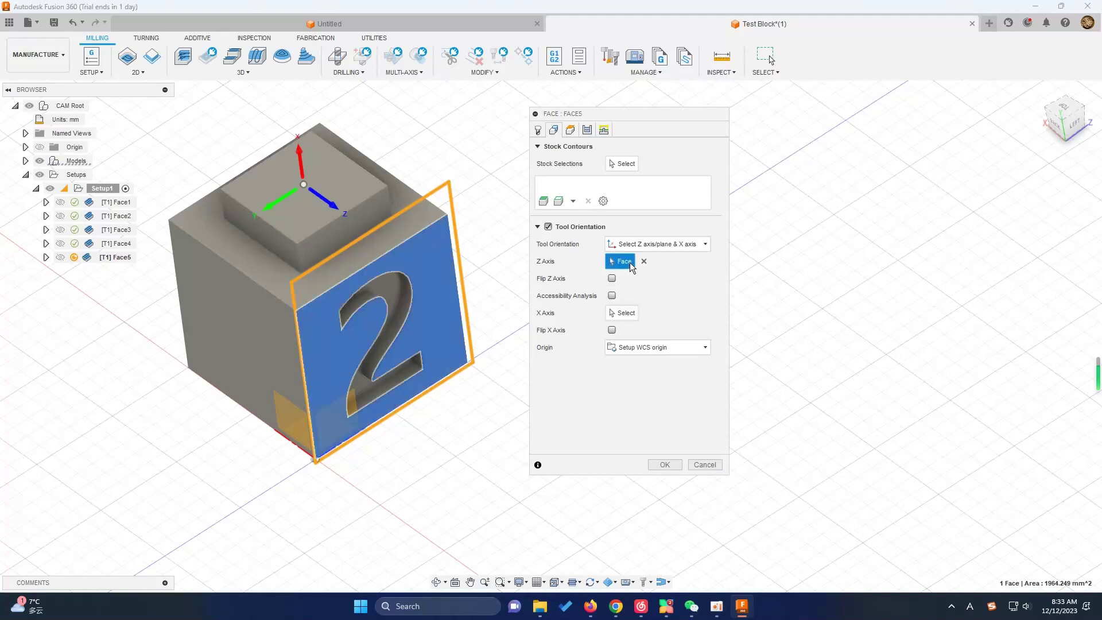
- Use the raised block's front edge loop as Face5's stock contour
click(559, 201)
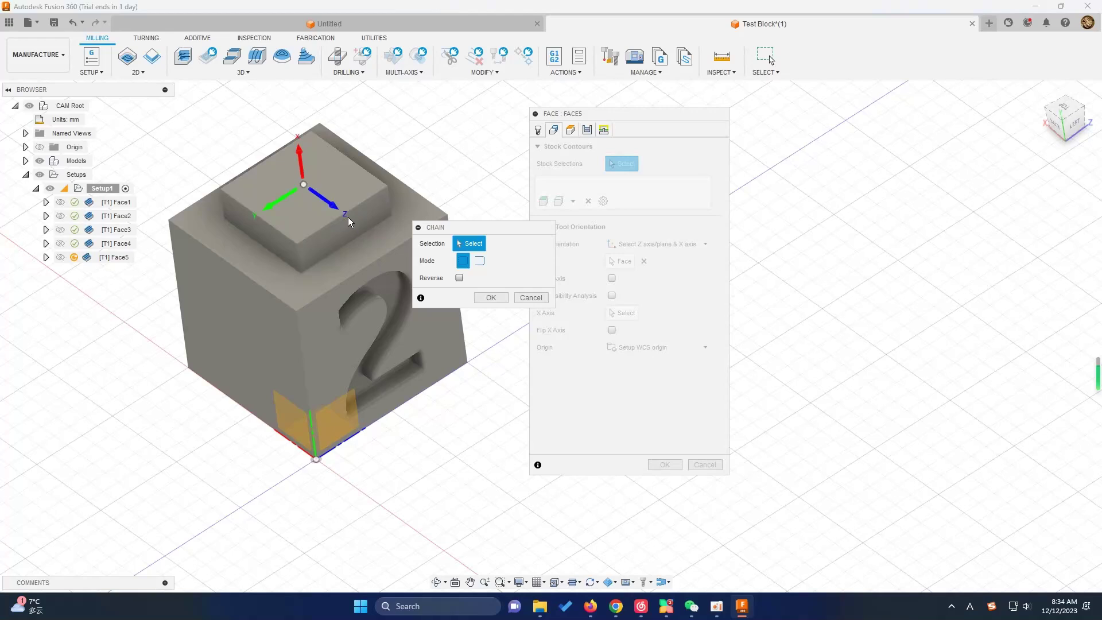
click(353, 211)
click(483, 294)
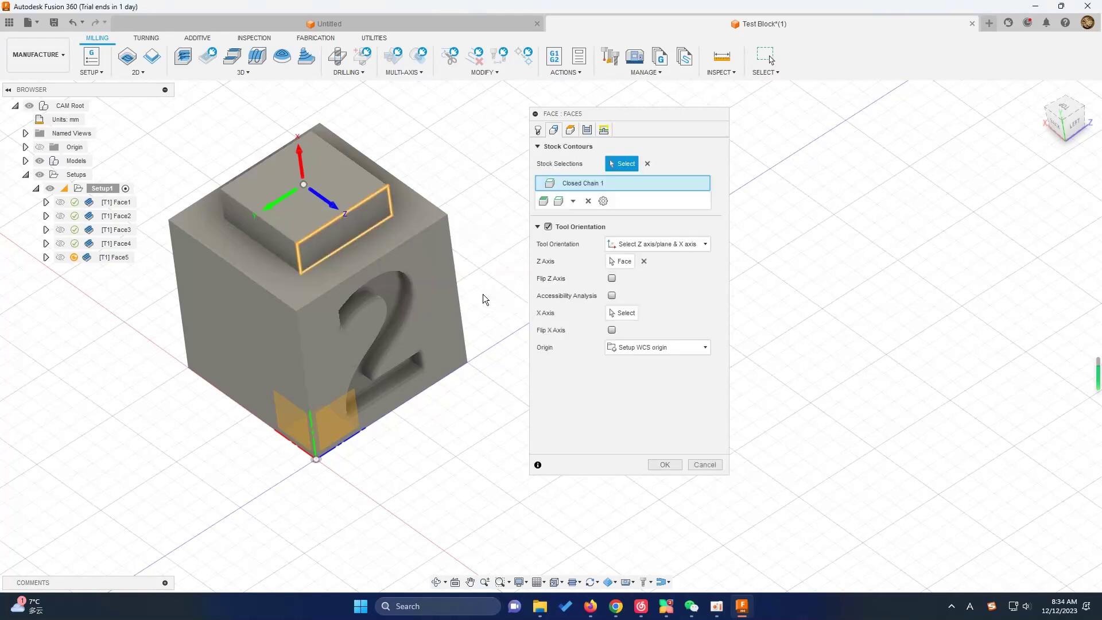
click(570, 130)
mouse_move(638, 409)
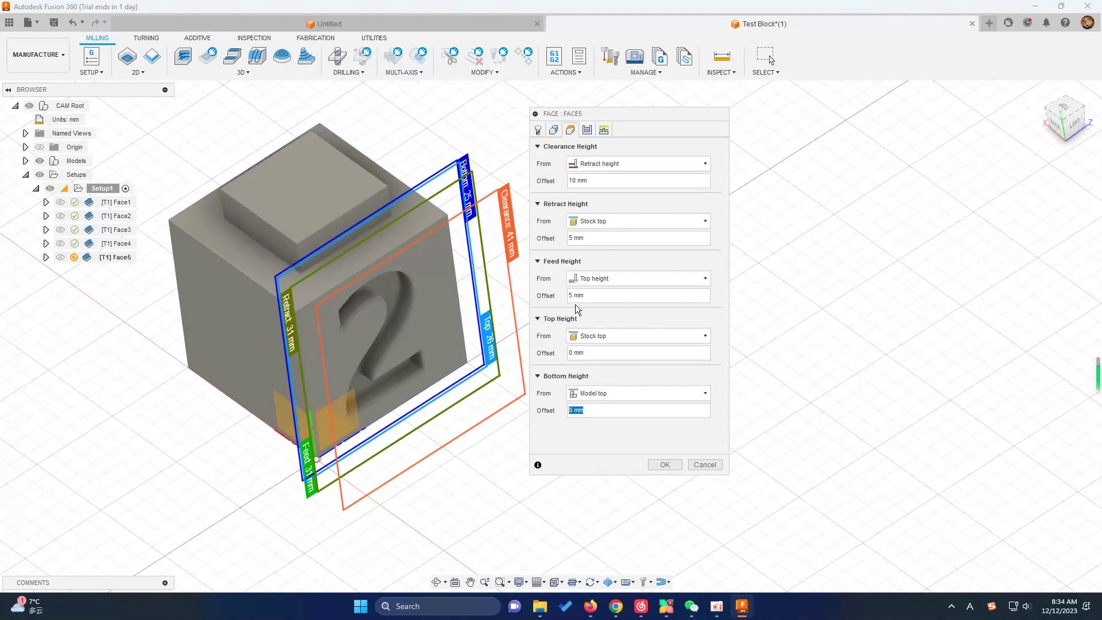
- Give Face5 a -10 bottom offset, 12 pass extension and 0.5 multiple-depth stepdown
text(-10)
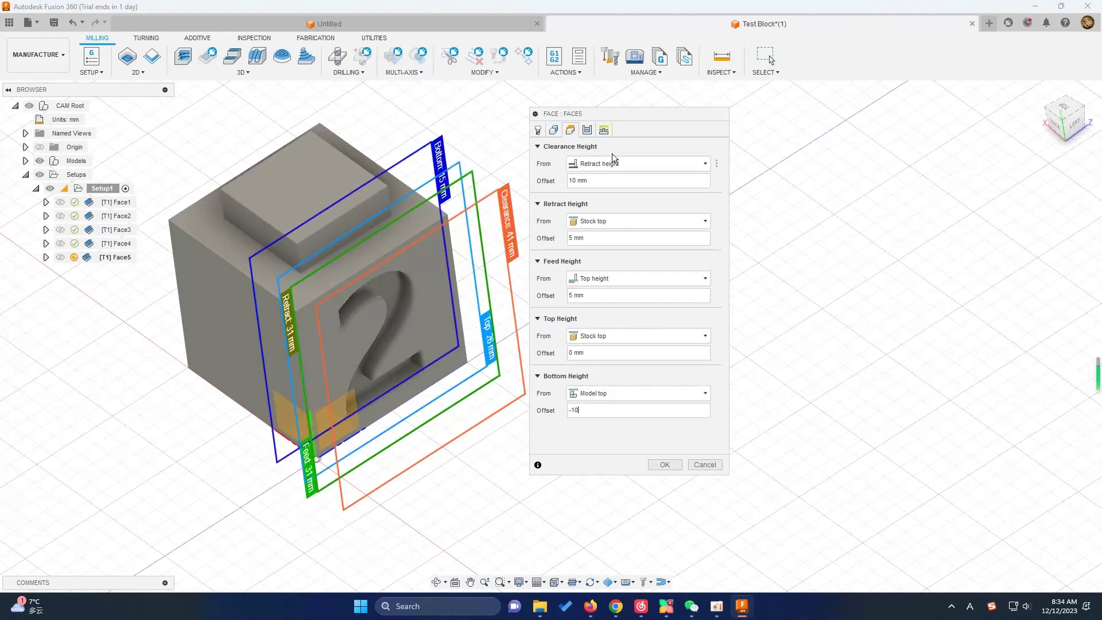
click(586, 130)
click(631, 215)
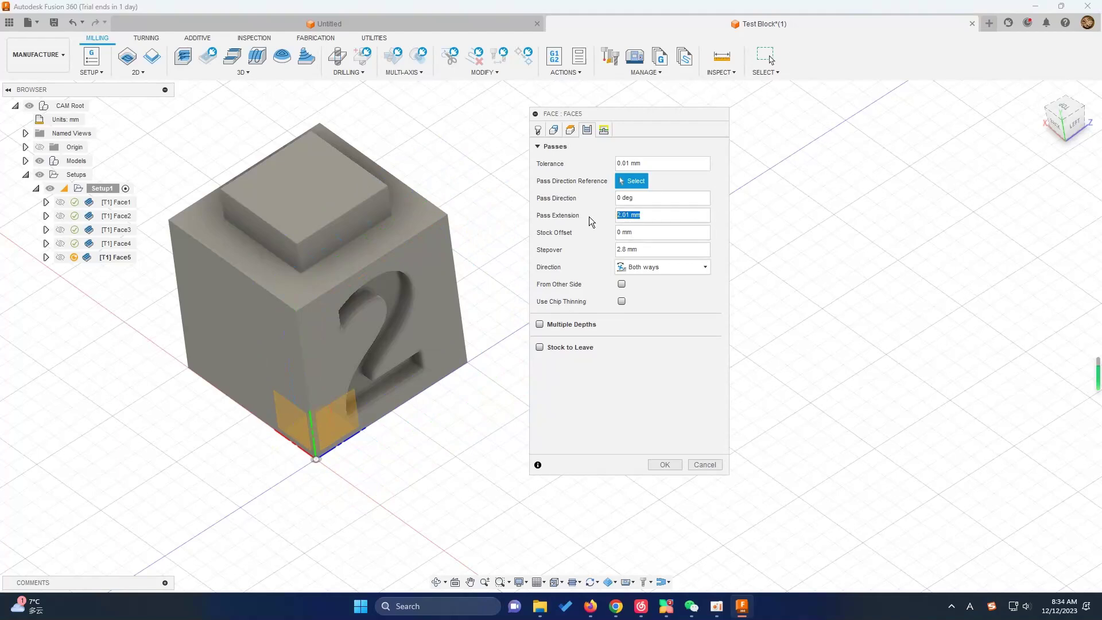
text(12)
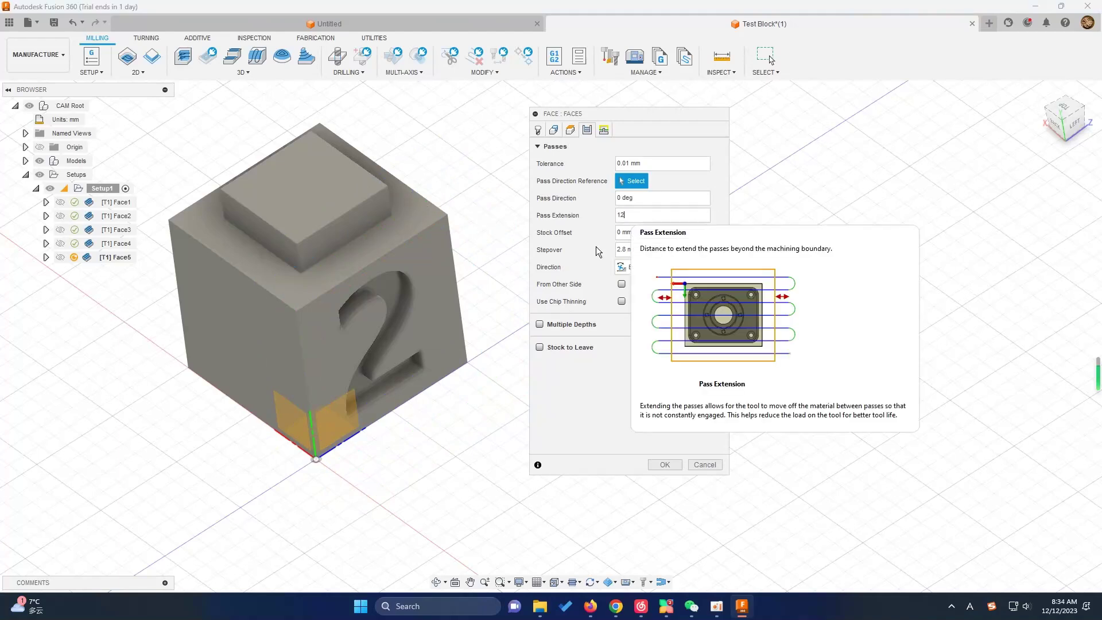
click(559, 322)
click(622, 341)
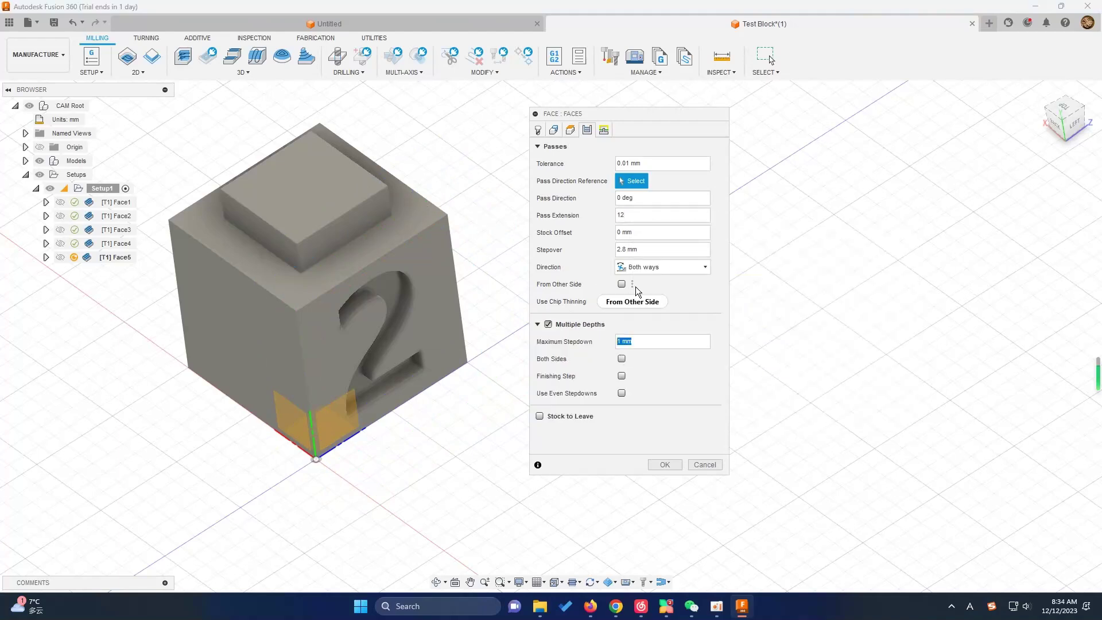
text(0.5)
- Set Face5's maximum stay-down distance to 10 and generate its toolpath
click(603, 130)
click(653, 213)
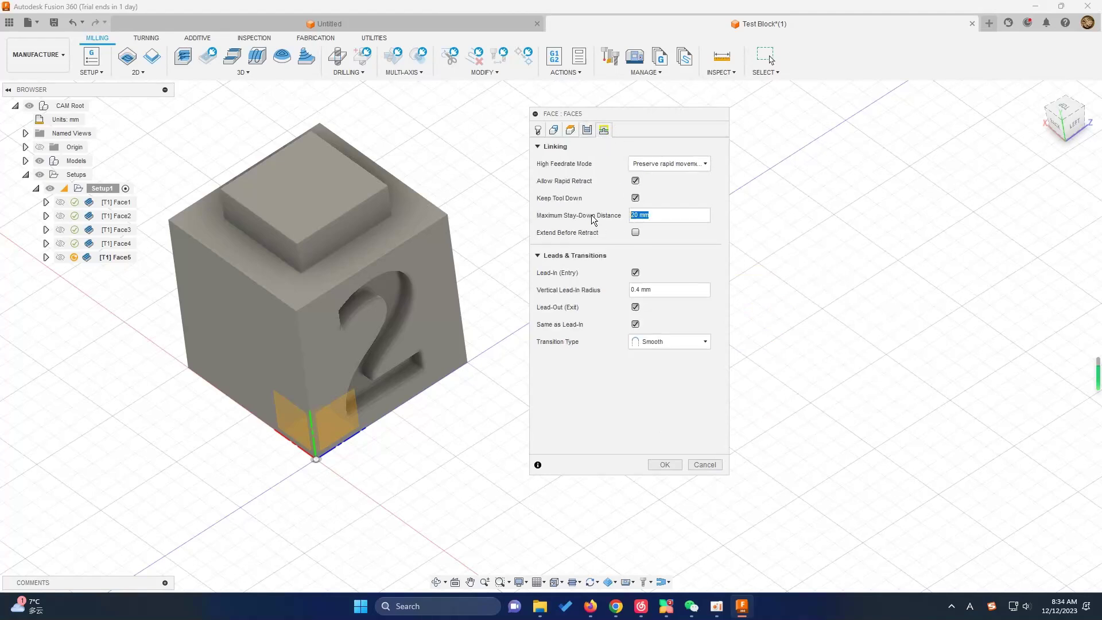
text(10)
click(652, 290)
click(680, 467)
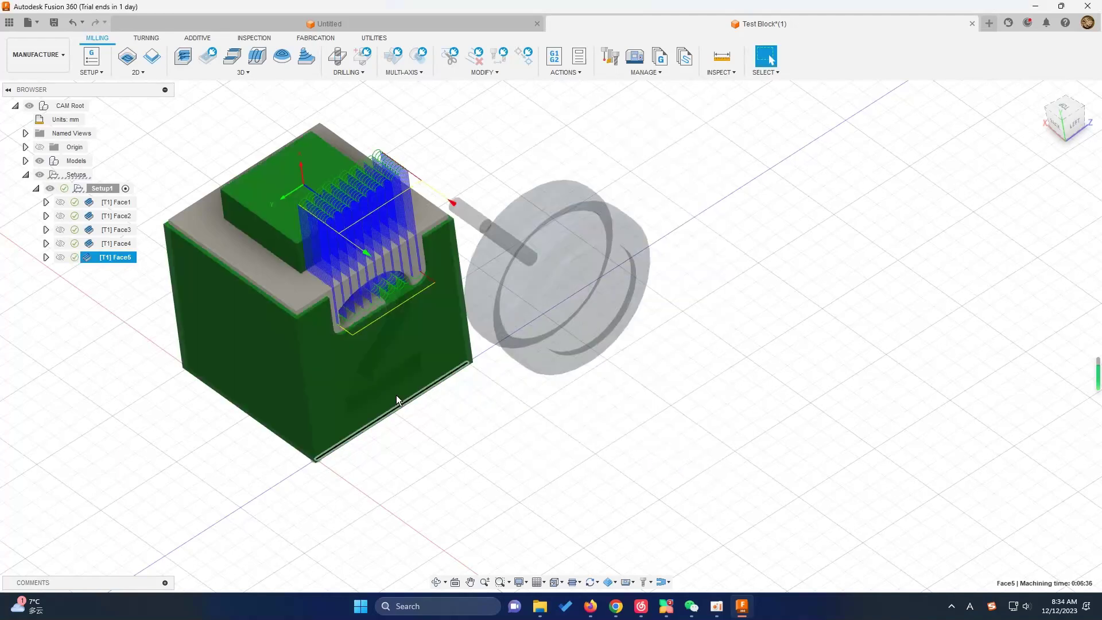
- Reference Face5's pass direction to the cube's top edge and regenerate, now 0:03:49
right_click(125, 259)
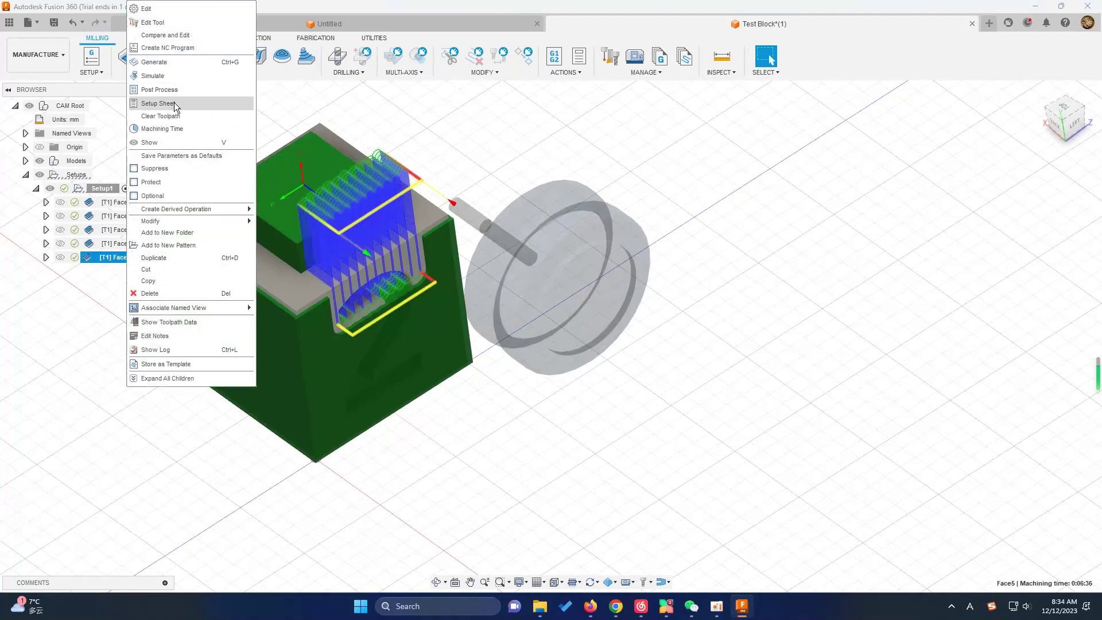
click(154, 8)
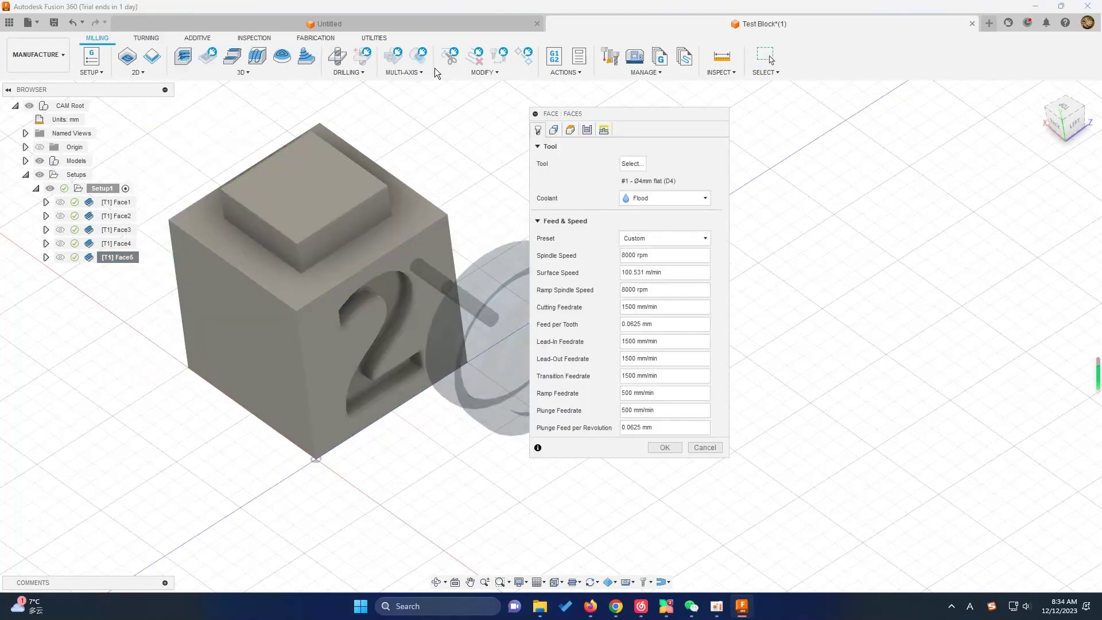
click(602, 130)
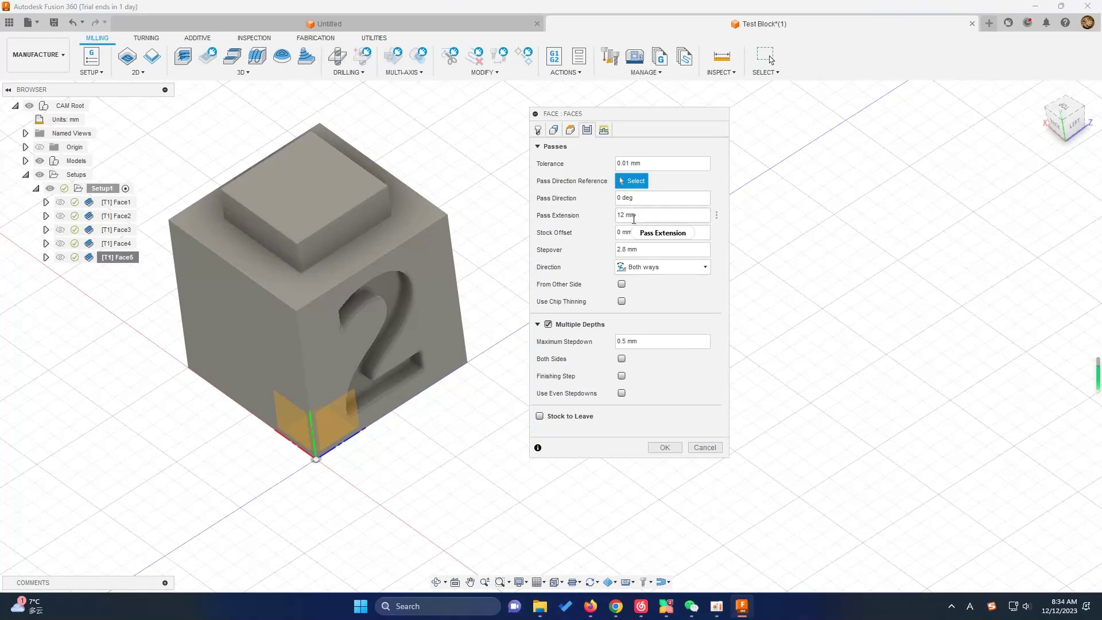
click(553, 129)
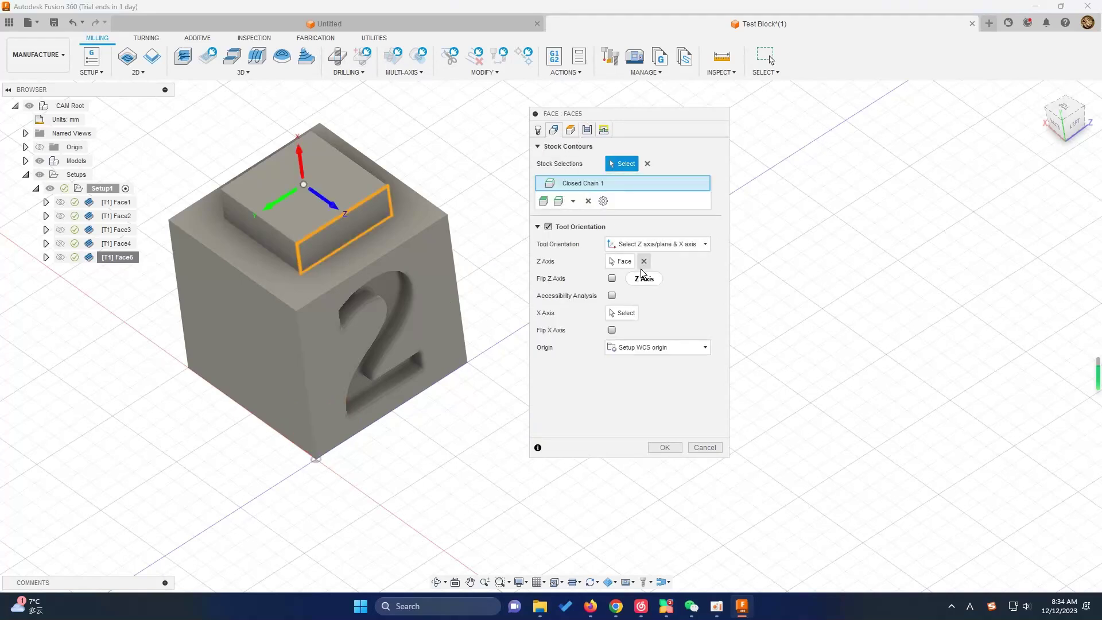
click(570, 129)
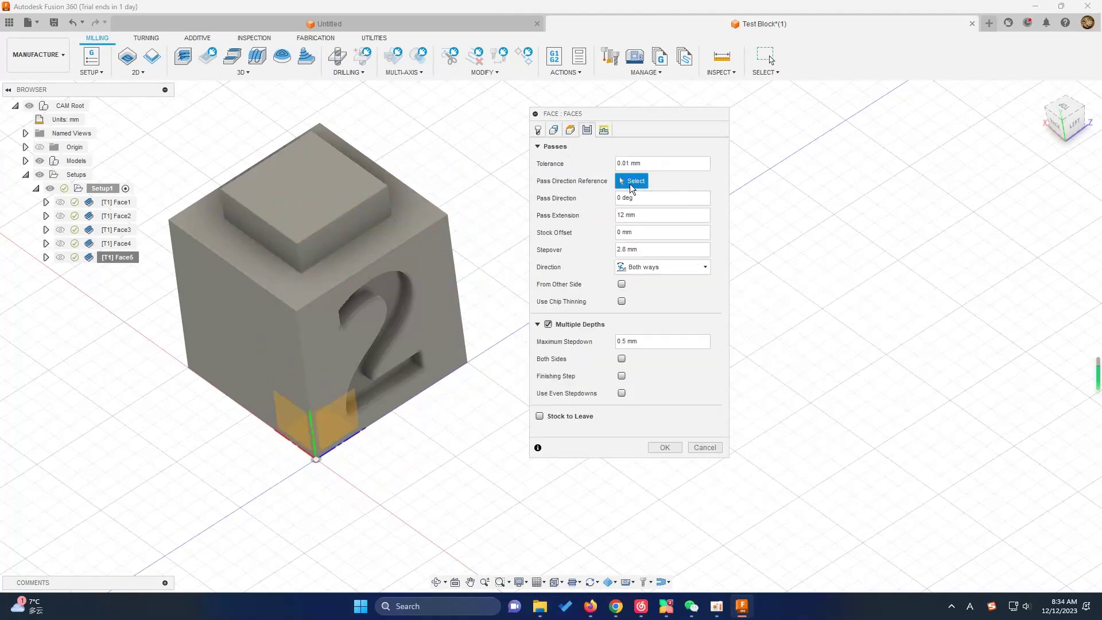
click(383, 257)
click(659, 446)
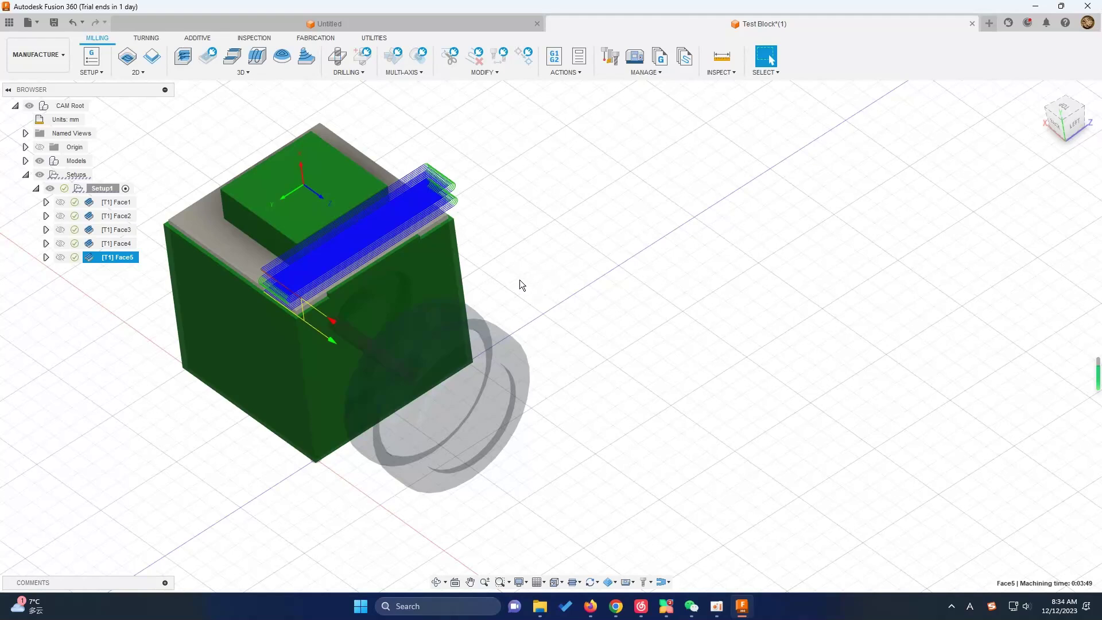
- Start a 2D Adaptive Clearing operation with tool orientation set to the '1' face
click(129, 74)
click(170, 87)
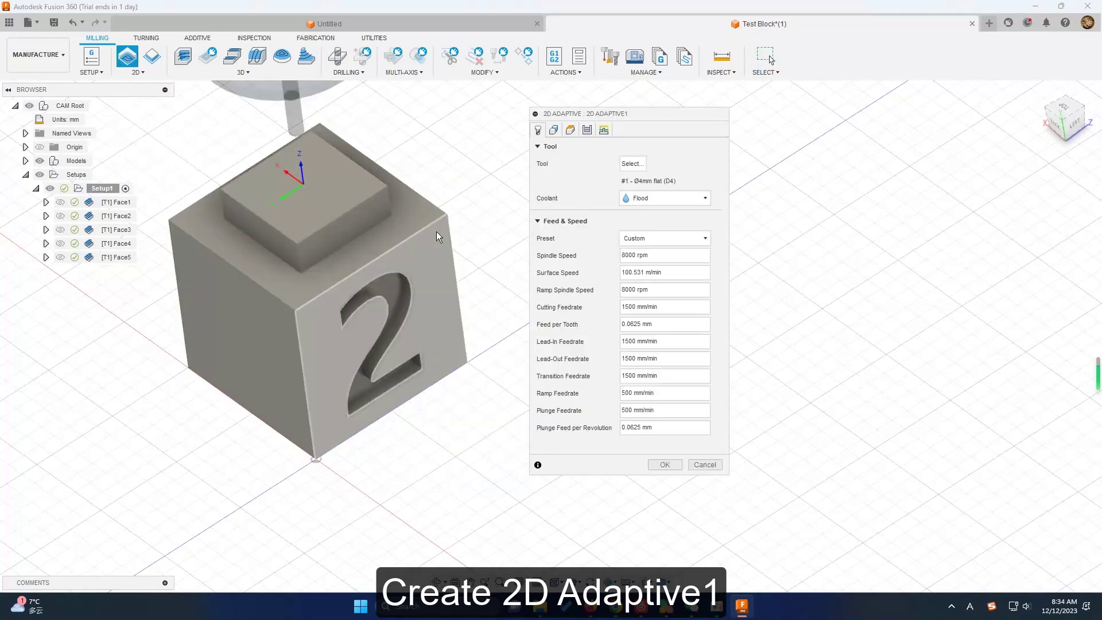
scroll(284, 362, up, 1)
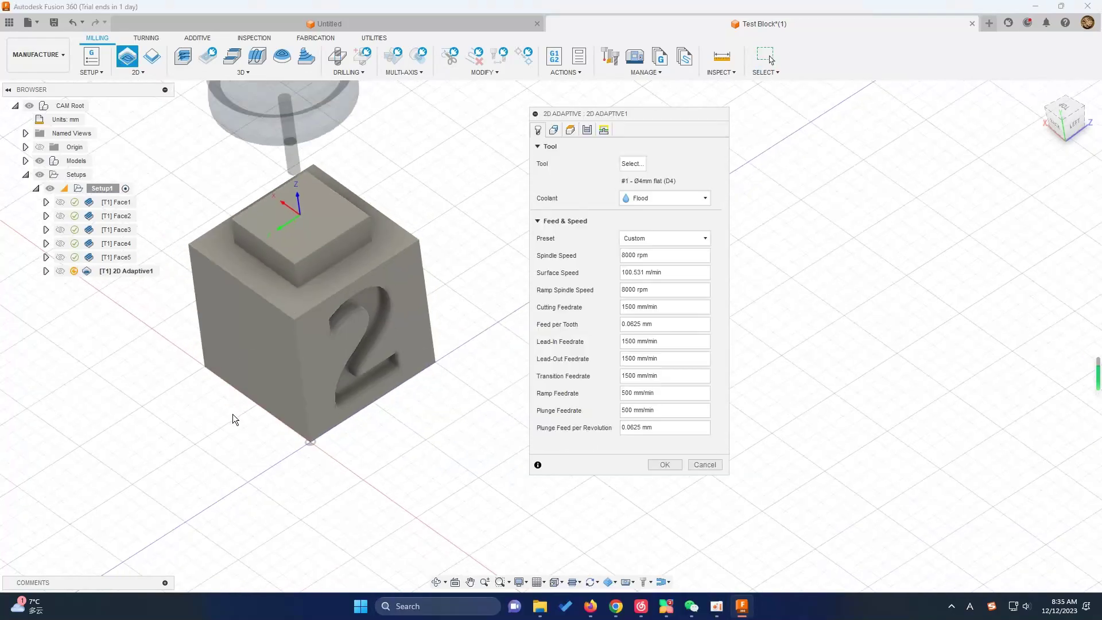
mouse_move(206, 427)
shift+middle_down()
mouse_move(435, 385)
mouse_move(428, 364)
shift+middle_up()
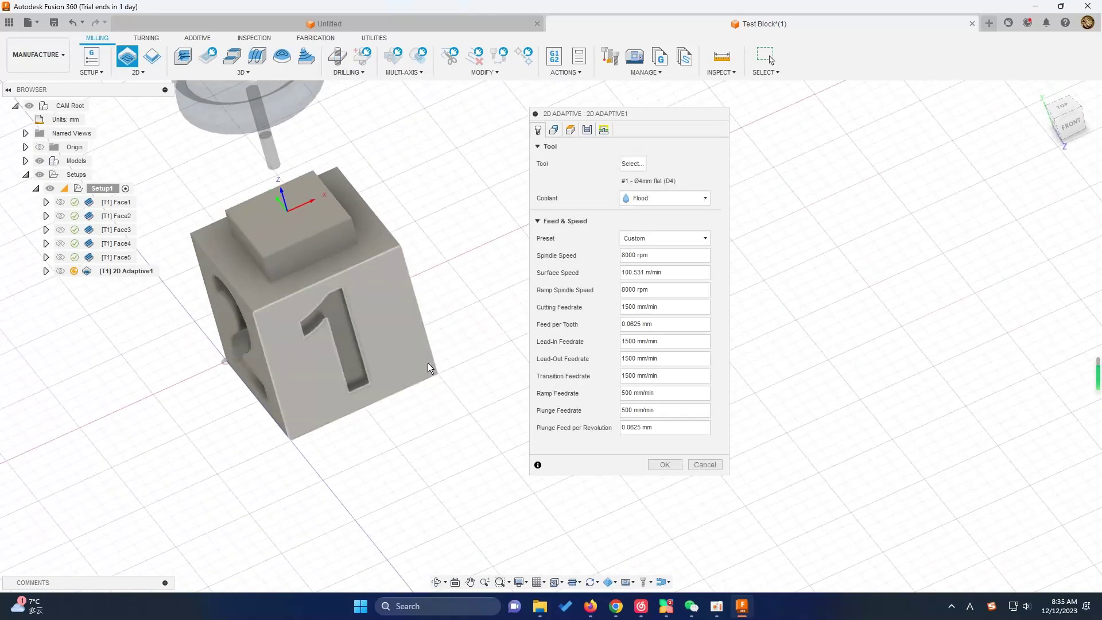
click(557, 129)
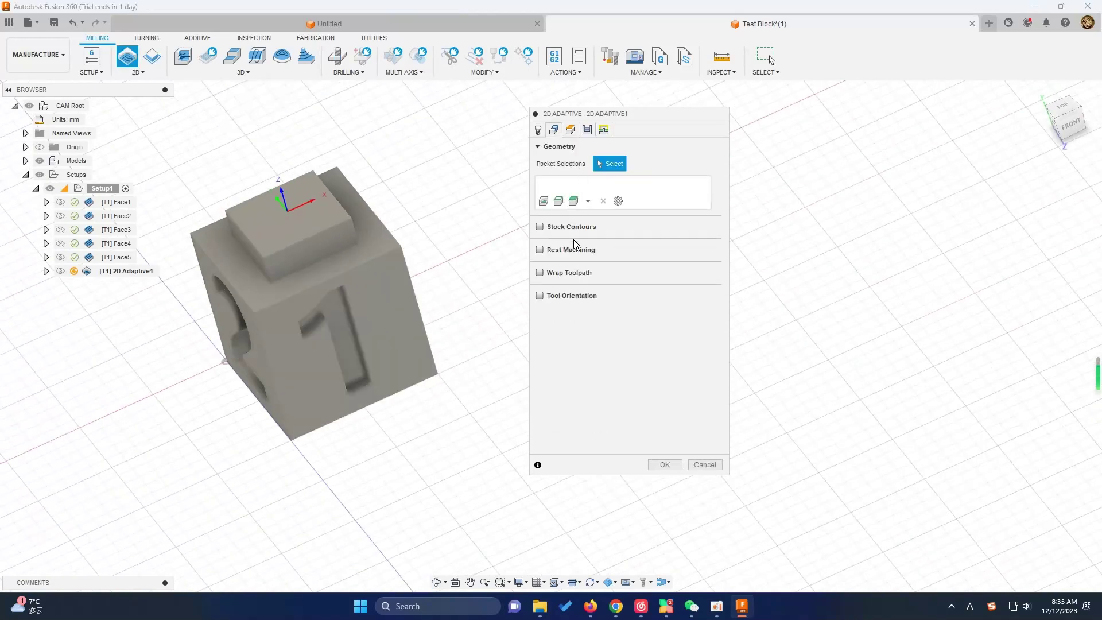
click(556, 295)
click(382, 329)
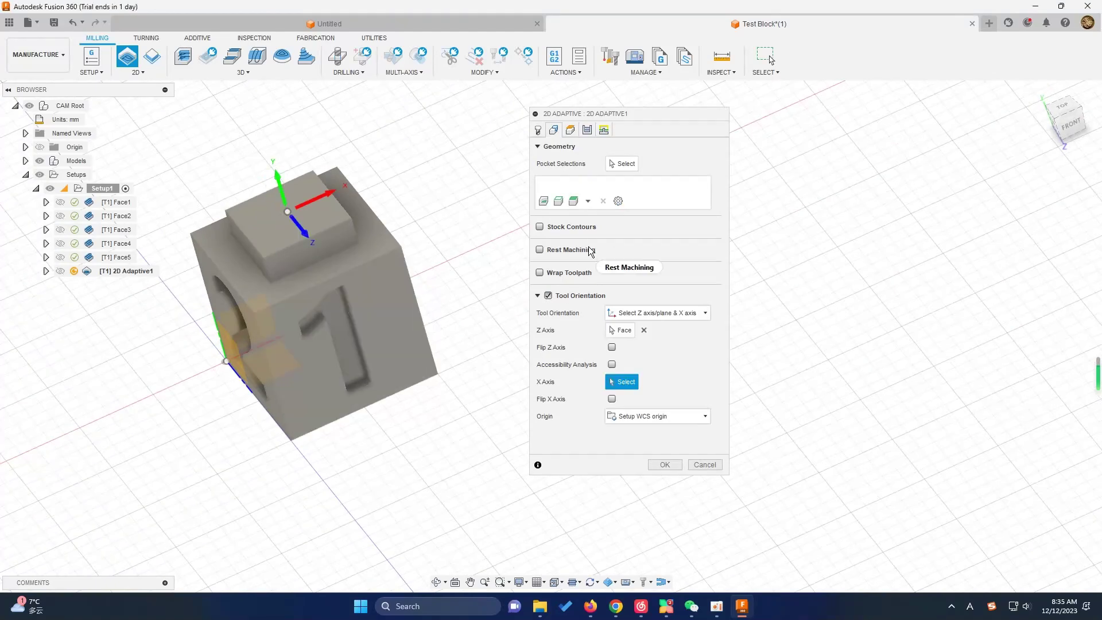
- Chain-select the outline of the '1' as the adaptive pocket geometry
click(560, 206)
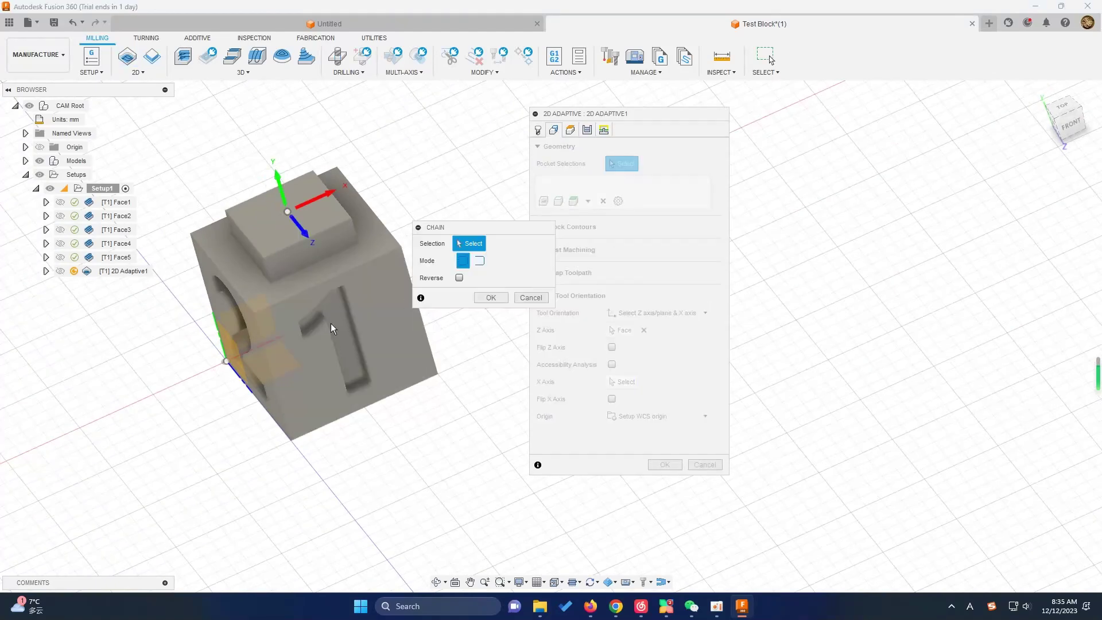
click(345, 312)
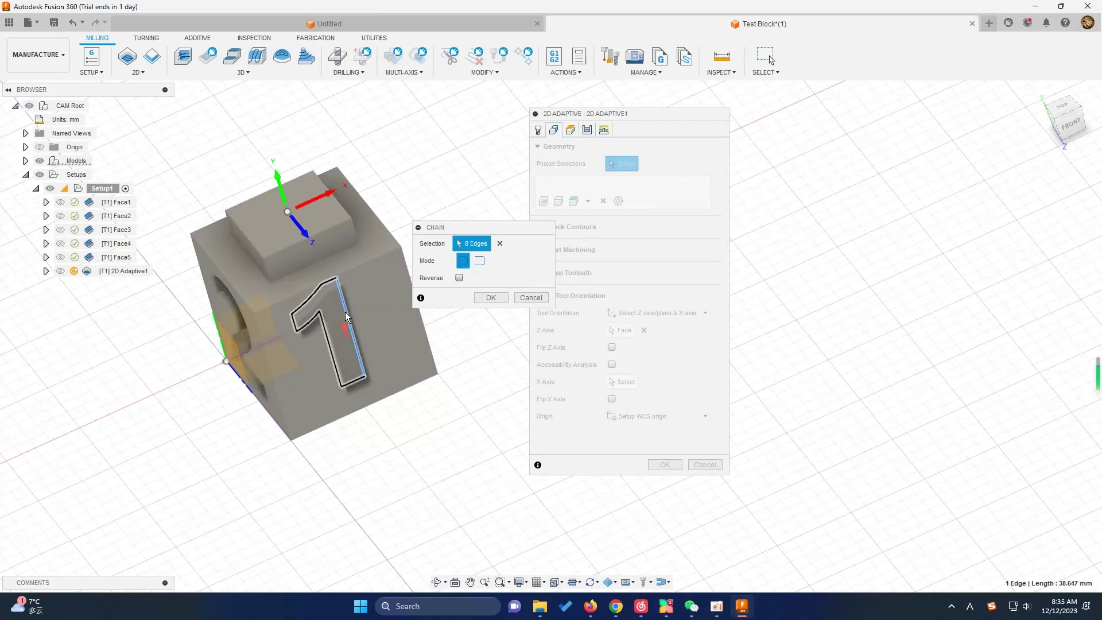
click(491, 298)
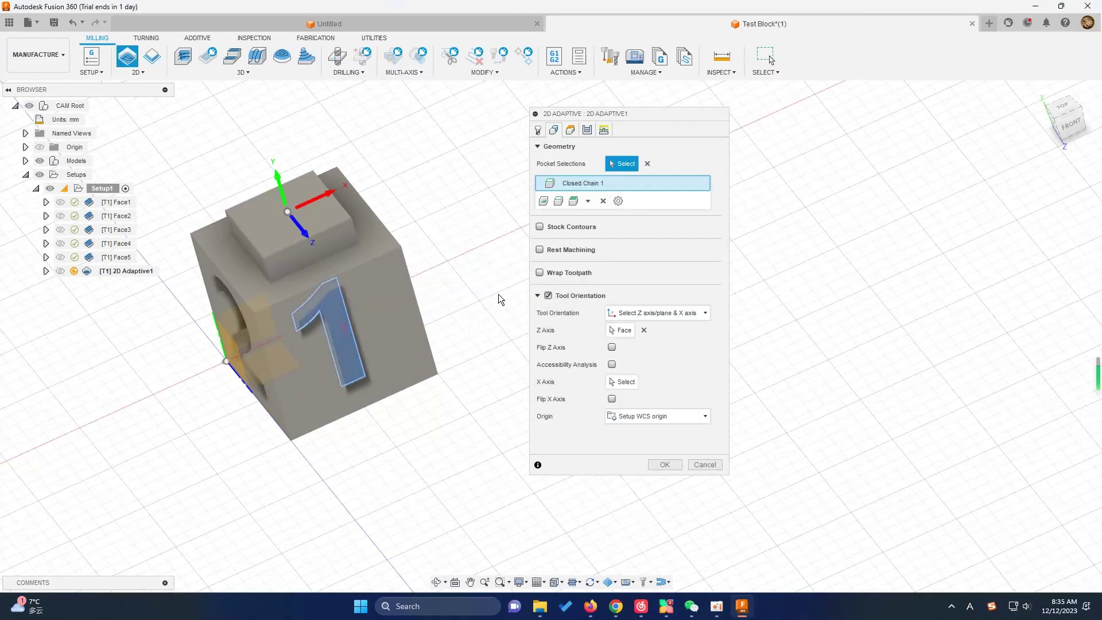
- Enable Multiple Depths with a 0.5 maximum roughing stepdown
click(571, 131)
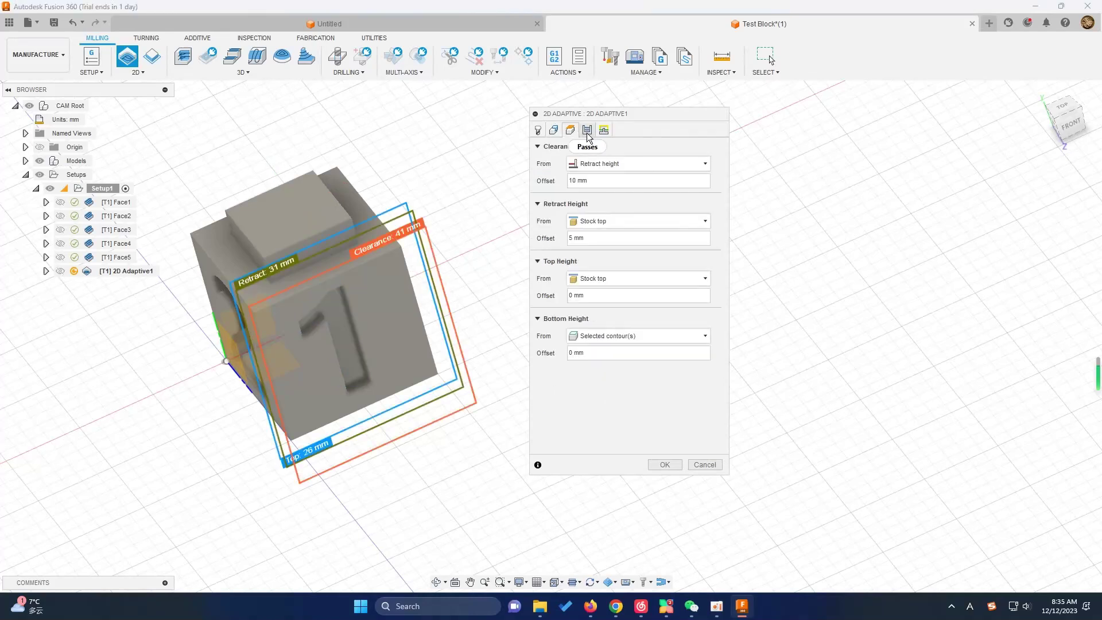
click(587, 131)
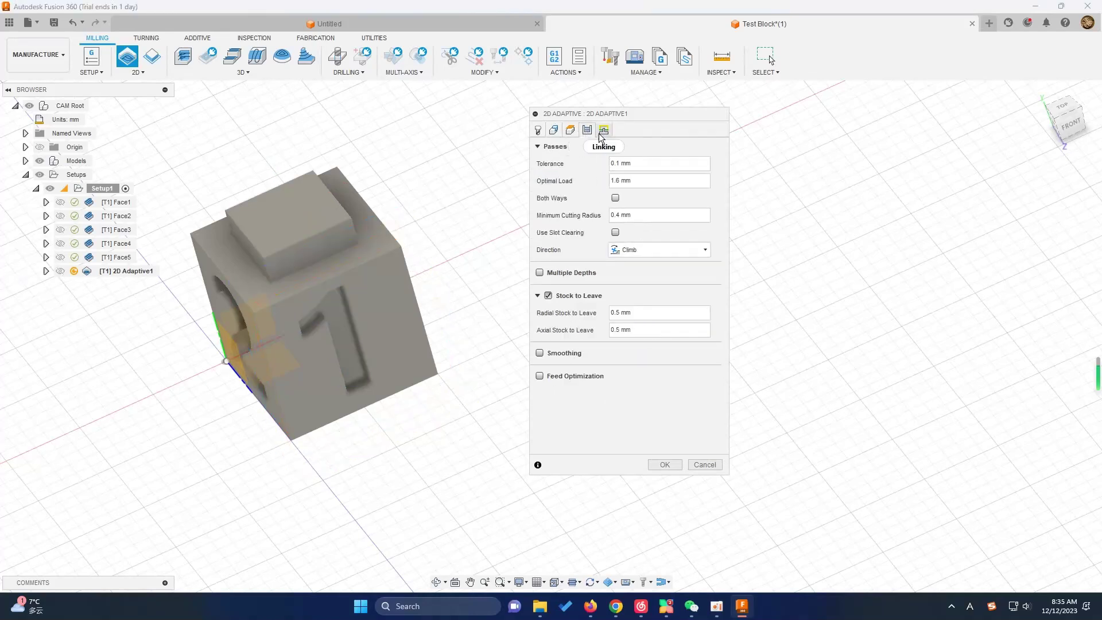
click(559, 273)
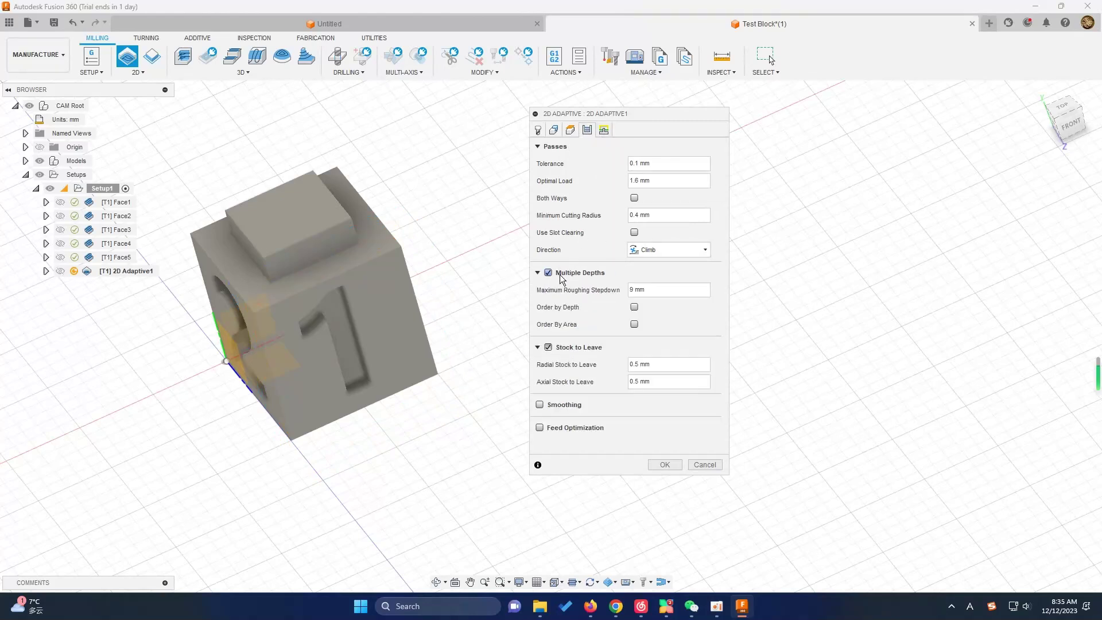
text(0.5)
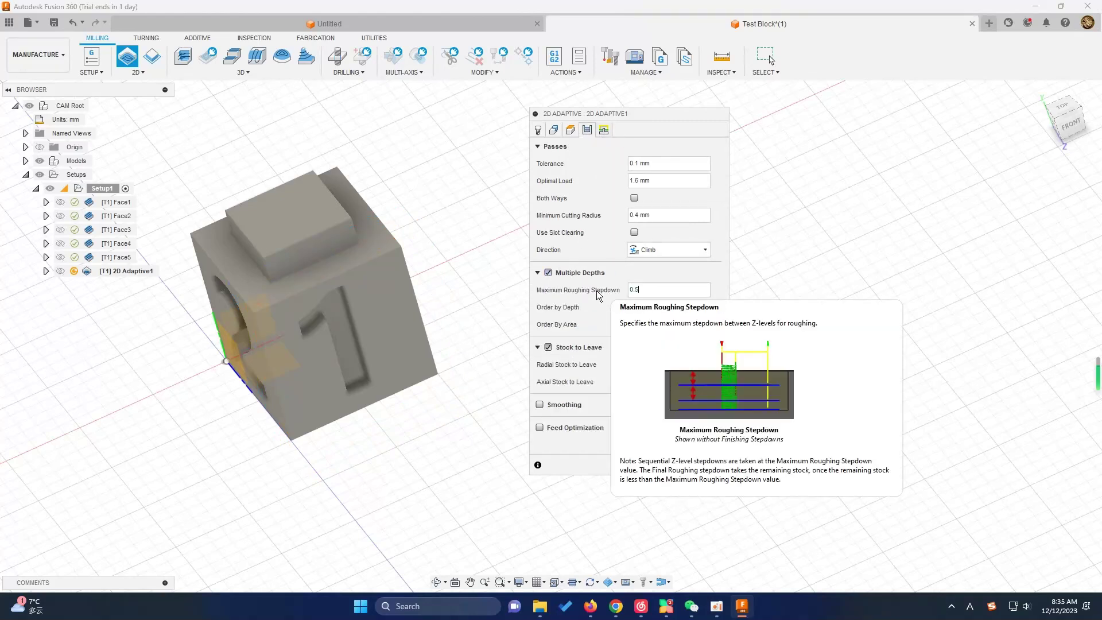
- Set maximum stay-down distance to 10 and horizontal lead in/out radius to 0.2
click(603, 130)
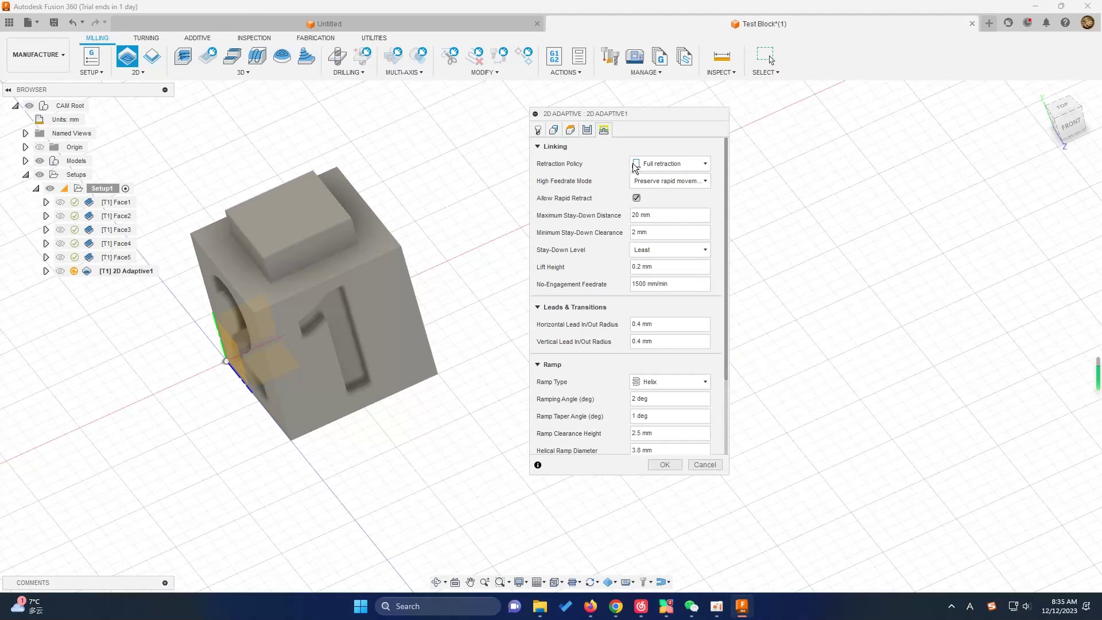
double_click(649, 215)
text(10)
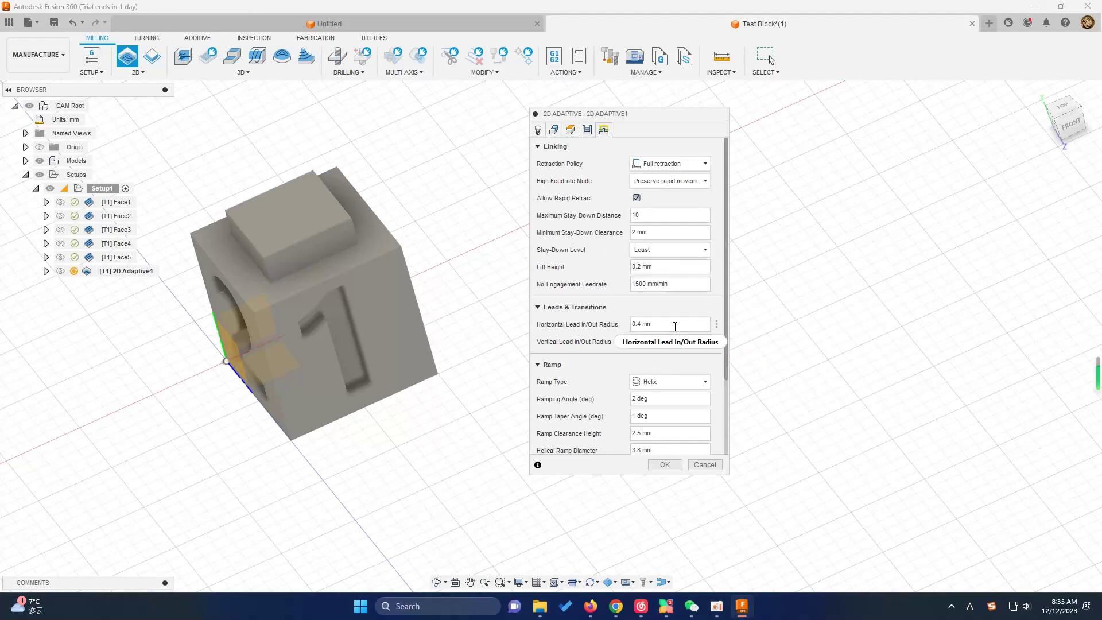
double_click(632, 324)
key(BackSpace)
text(0.2)
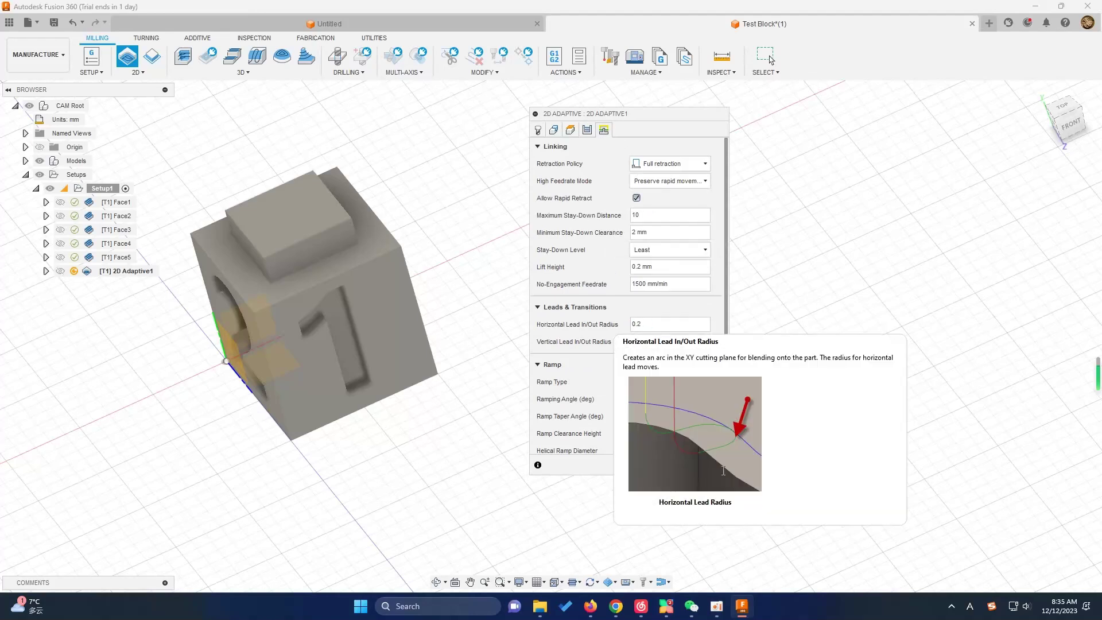
- Generate the 2D Adaptive1 toolpath inside the '1' (0:04:59) and orbit to inspect it
click(676, 464)
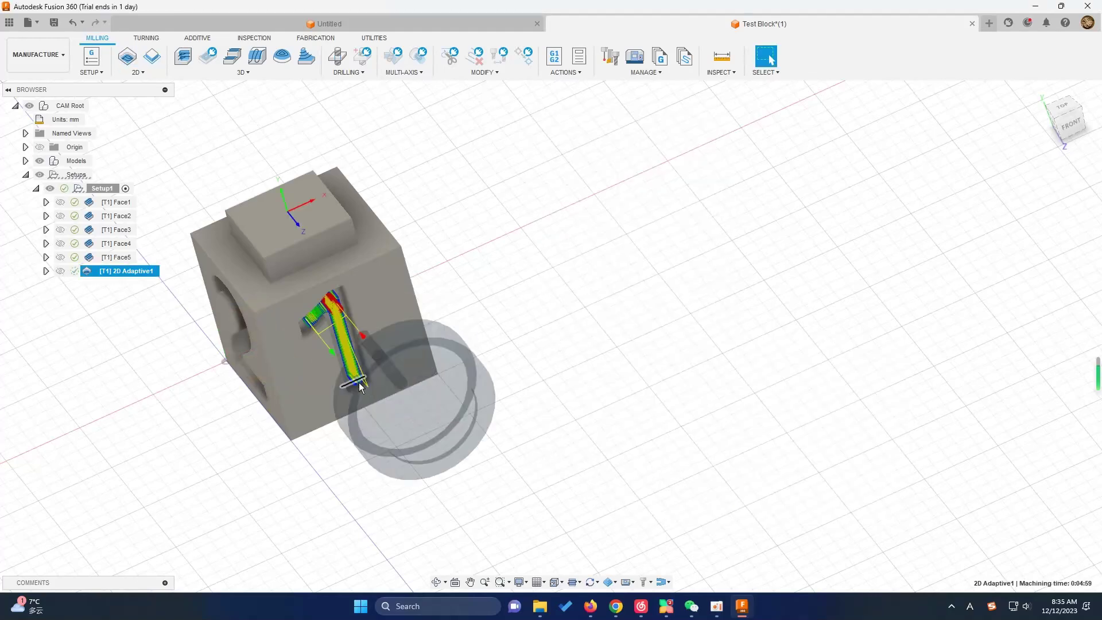
scroll(355, 383, down, 3)
mouse_move(339, 377)
middle_down()
mouse_move(311, 319)
mouse_move(284, 323)
middle_up()
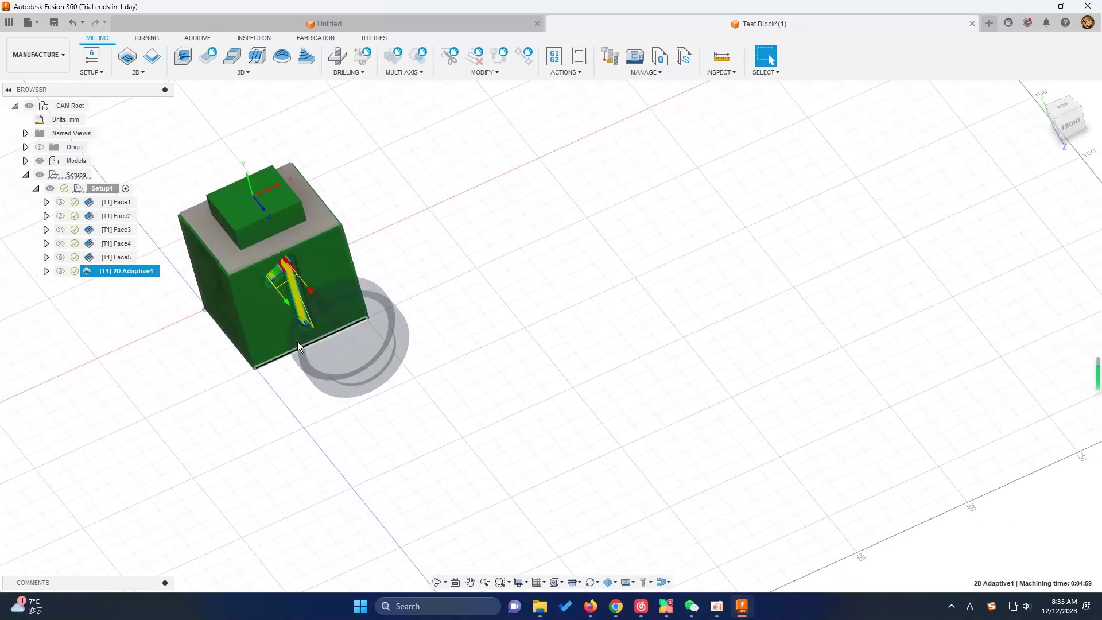
mouse_move(277, 411)
shift+middle_down()
mouse_move(260, 429)
mouse_move(133, 453)
mouse_move(233, 394)
mouse_move(153, 391)
mouse_move(152, 346)
mouse_move(149, 368)
shift+middle_up()
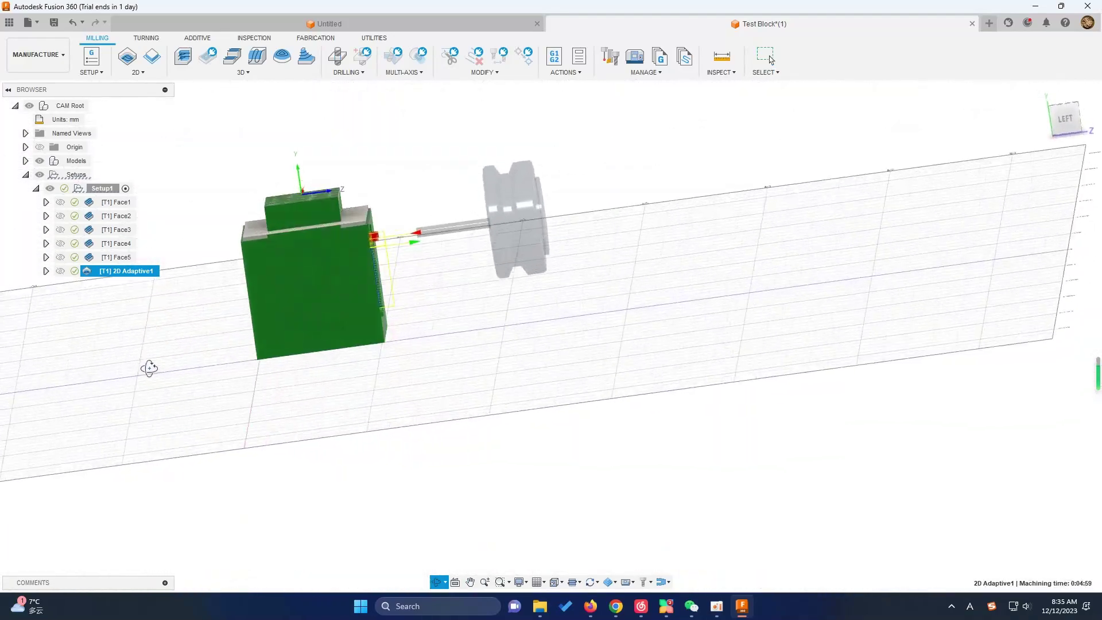
- Start a 2D Pocket operation with tool orientation set to the '2' face
click(138, 72)
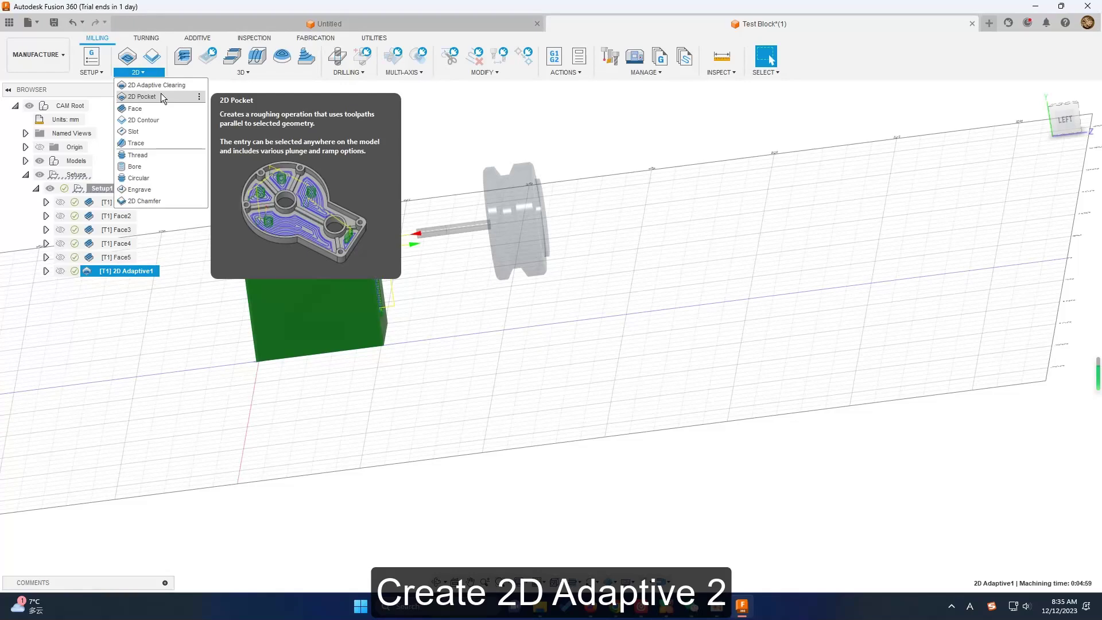
click(162, 96)
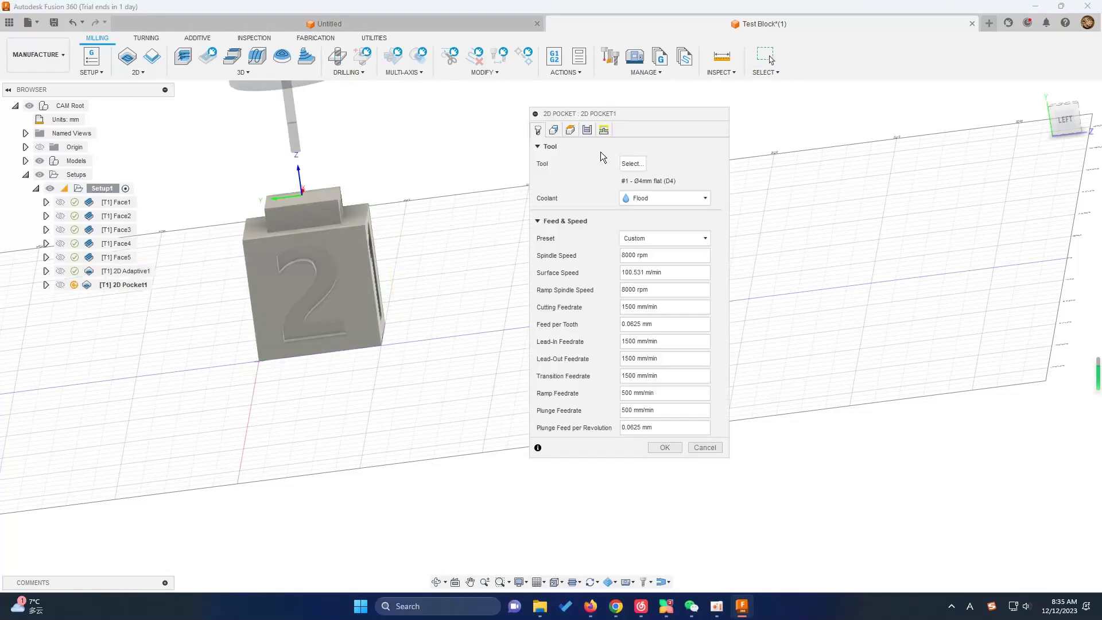
click(553, 129)
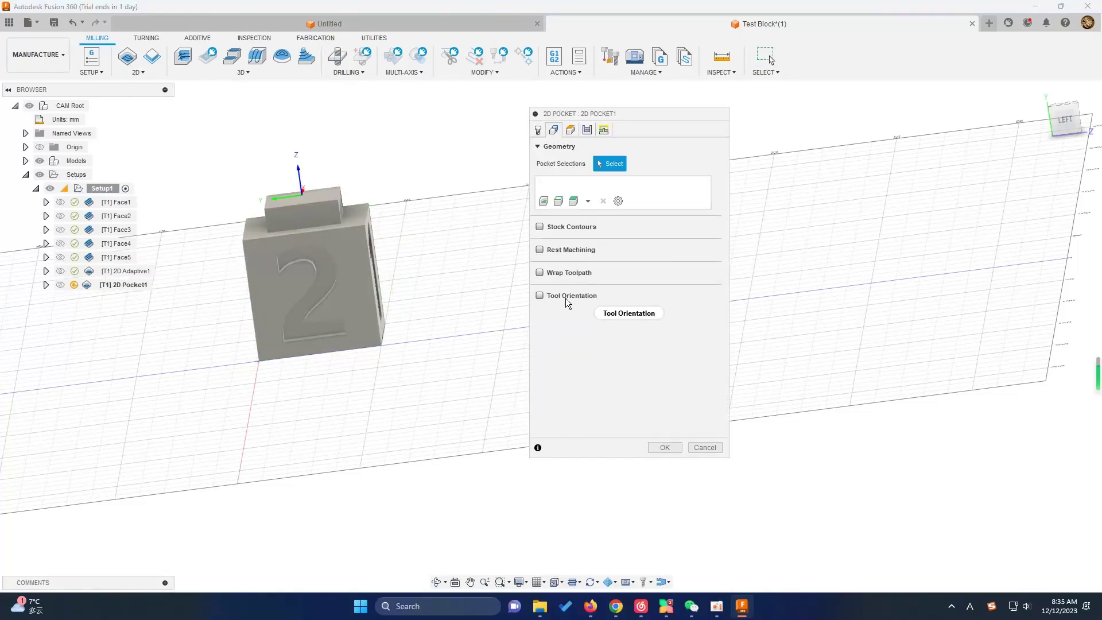
click(540, 296)
click(336, 287)
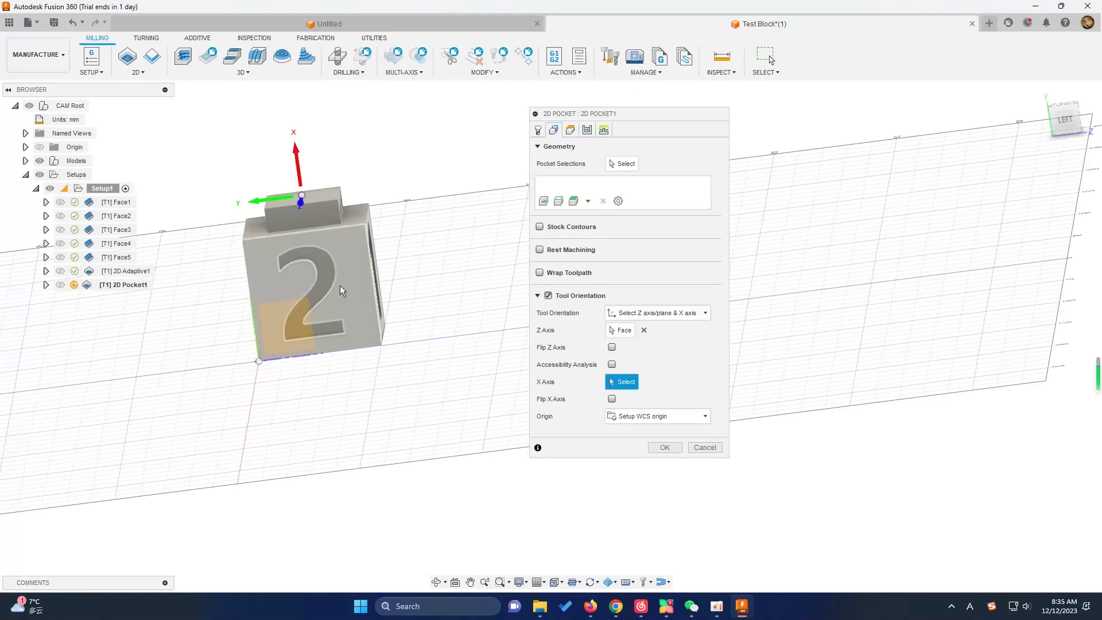
- Chain-select the outline of the '2' as the pocket contour
click(556, 201)
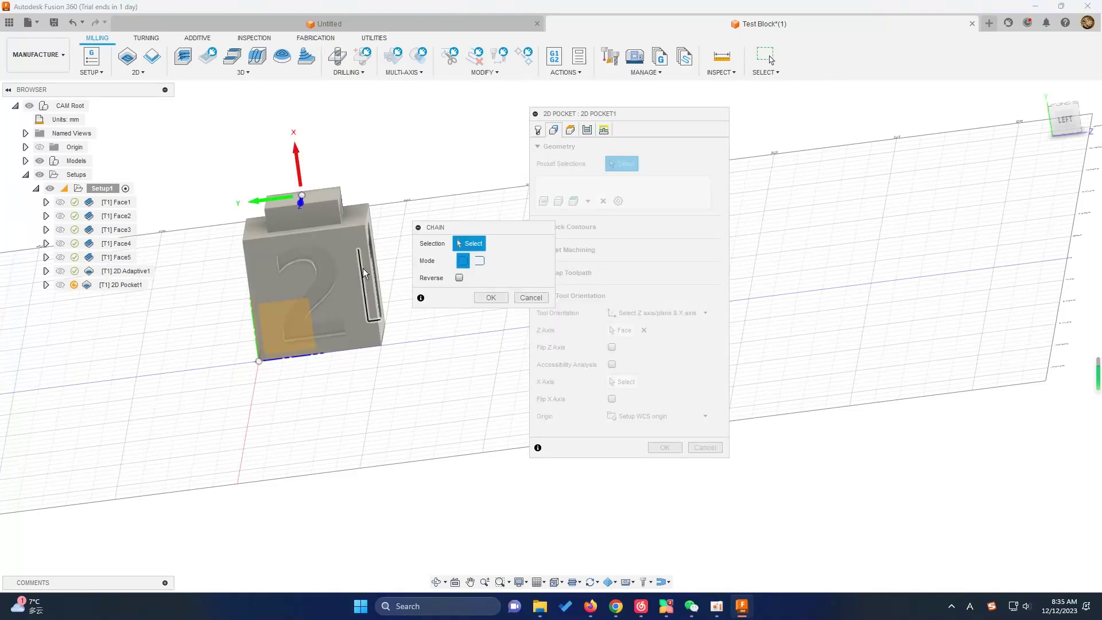
click(295, 251)
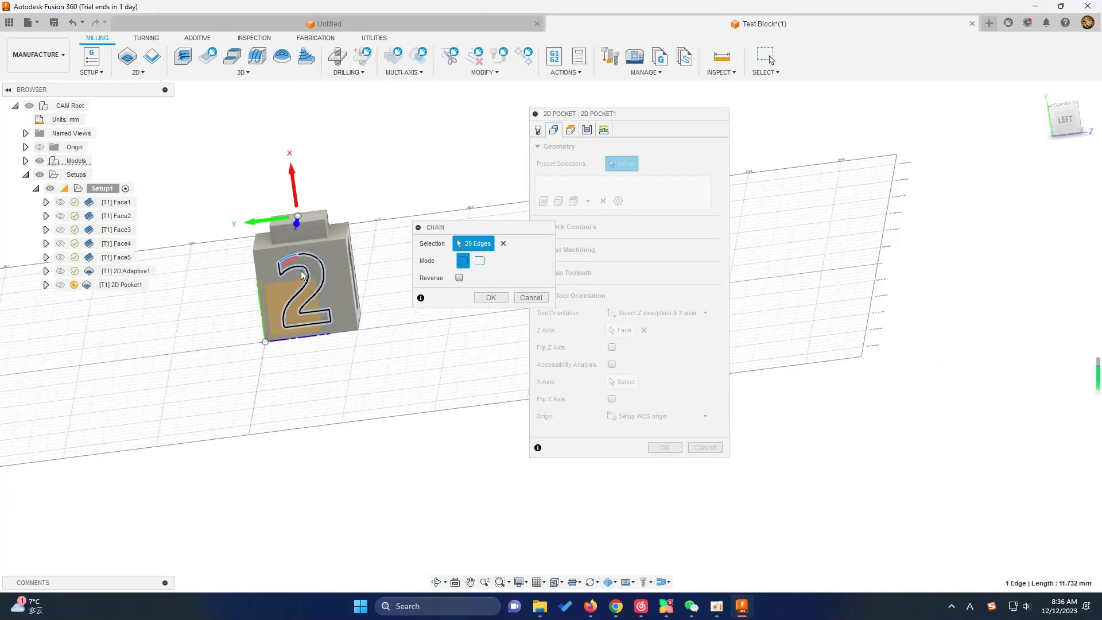
scroll(301, 279, up, 3)
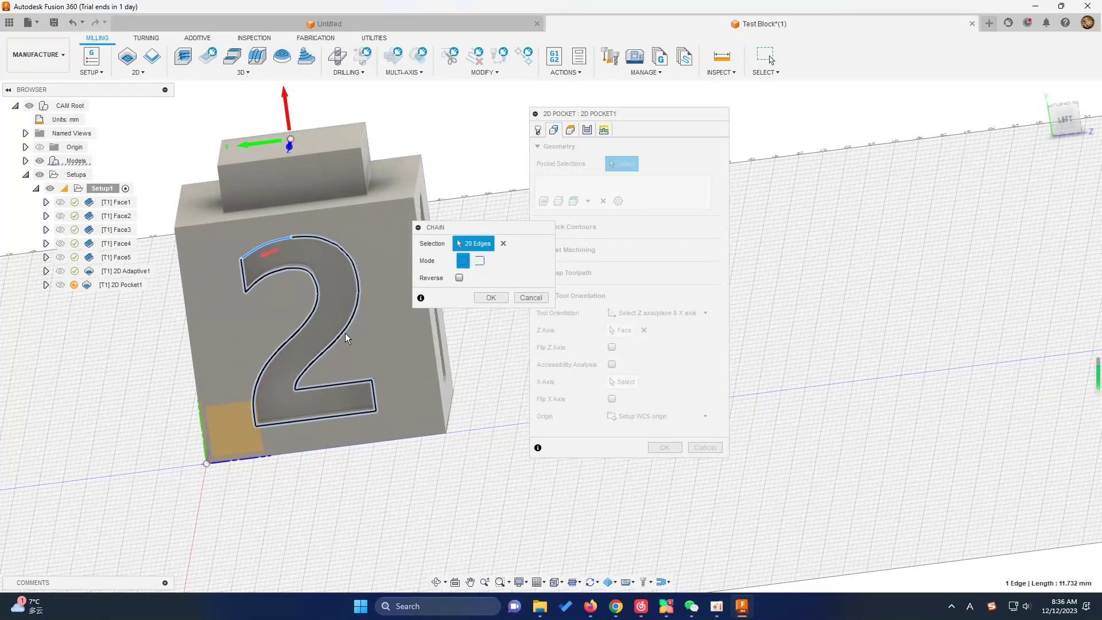
shift+middle_drag(342, 487, 317, 518)
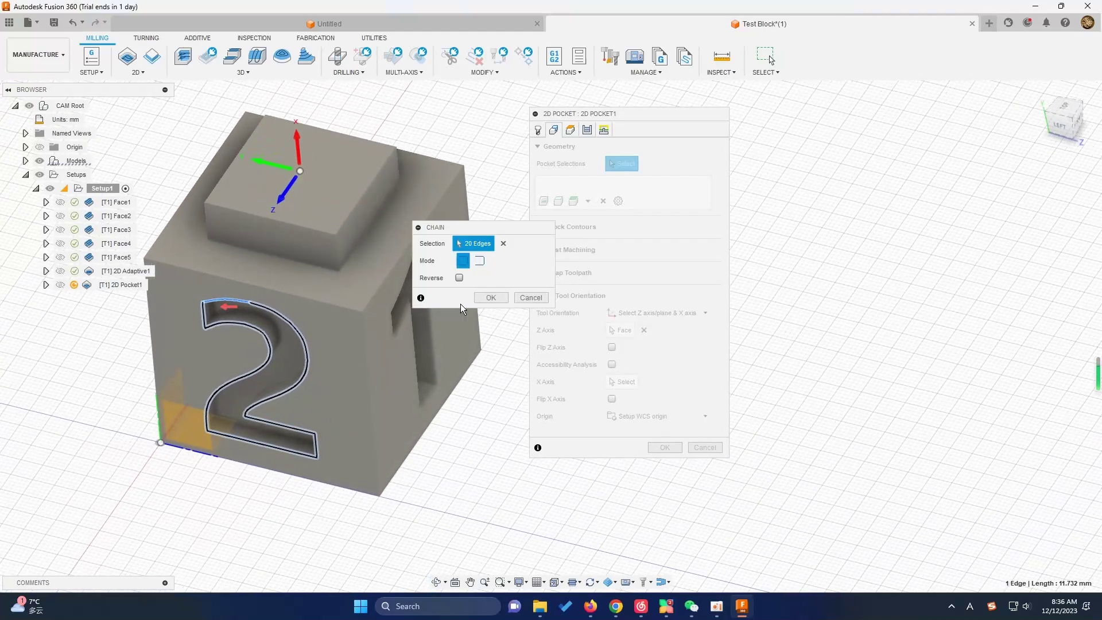
click(489, 298)
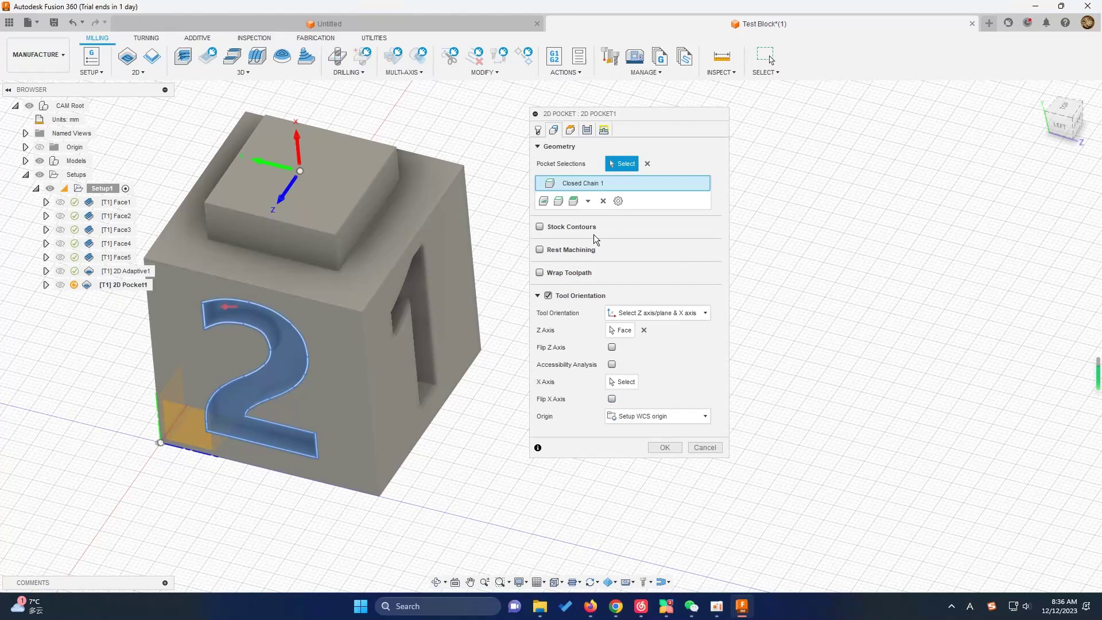
click(576, 132)
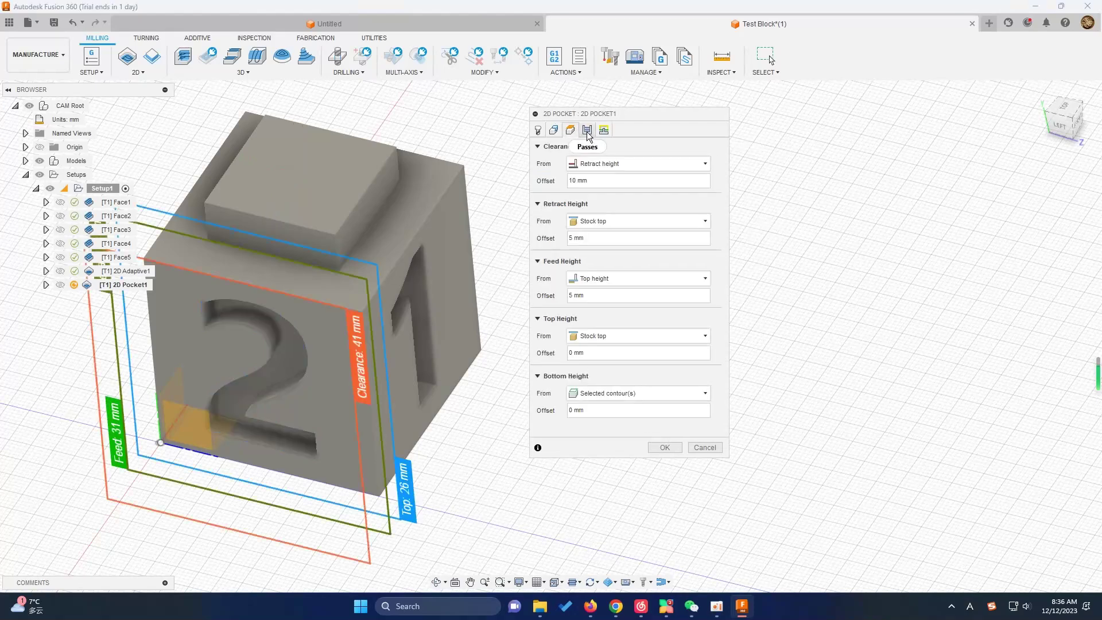
- Enable multiple depths at 0.4 mm stepdown, set stay-down distance 100.2, and generate 2D Pocket1
click(588, 131)
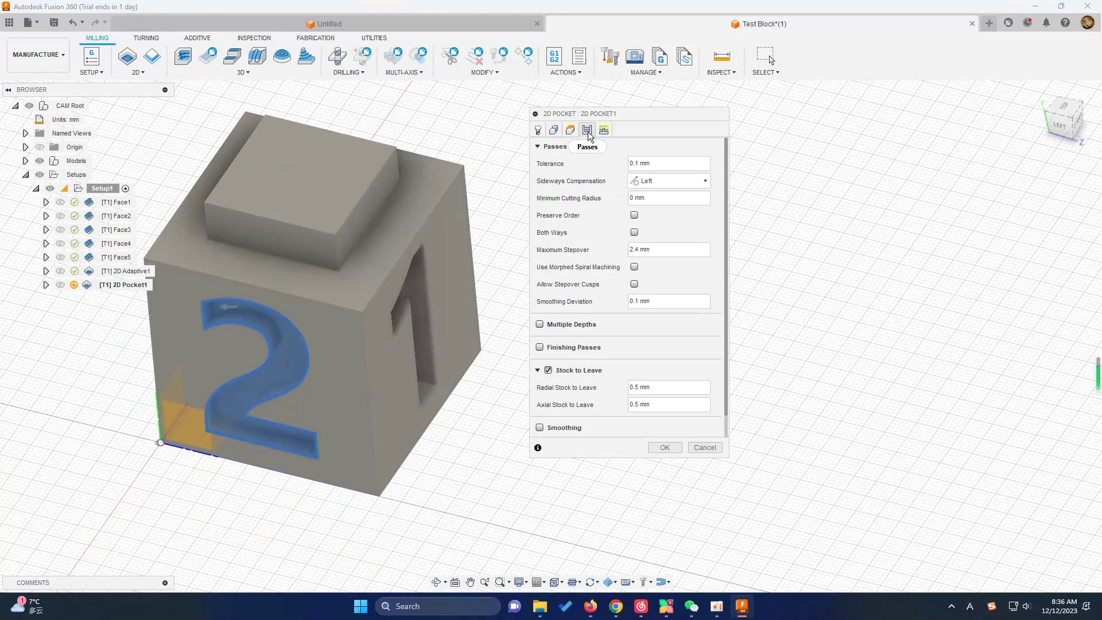
click(552, 324)
click(655, 343)
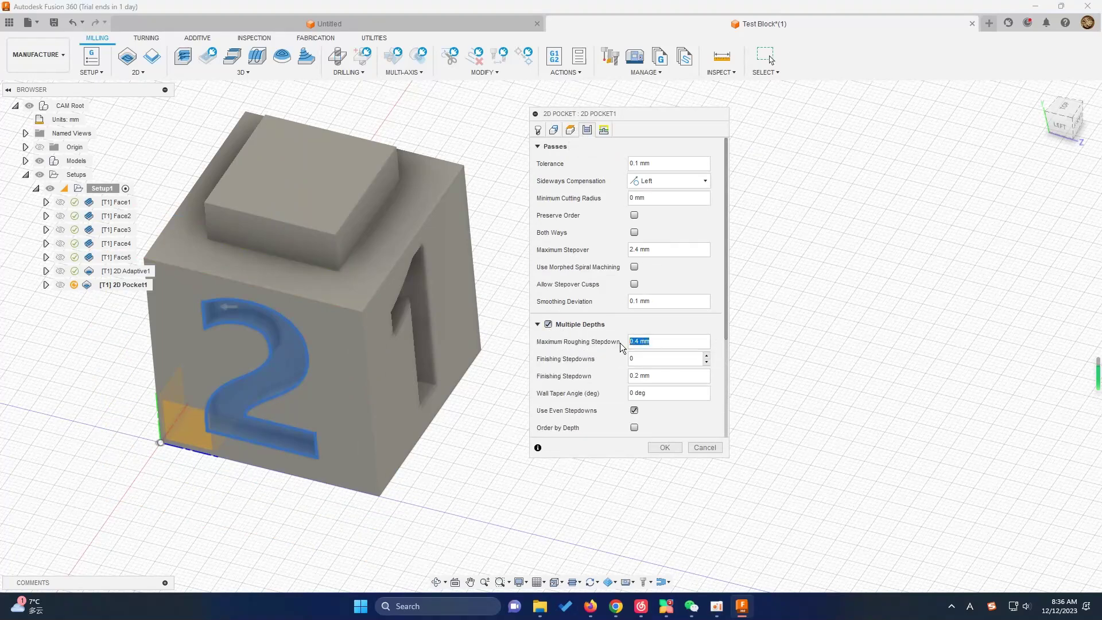
click(660, 340)
click(604, 131)
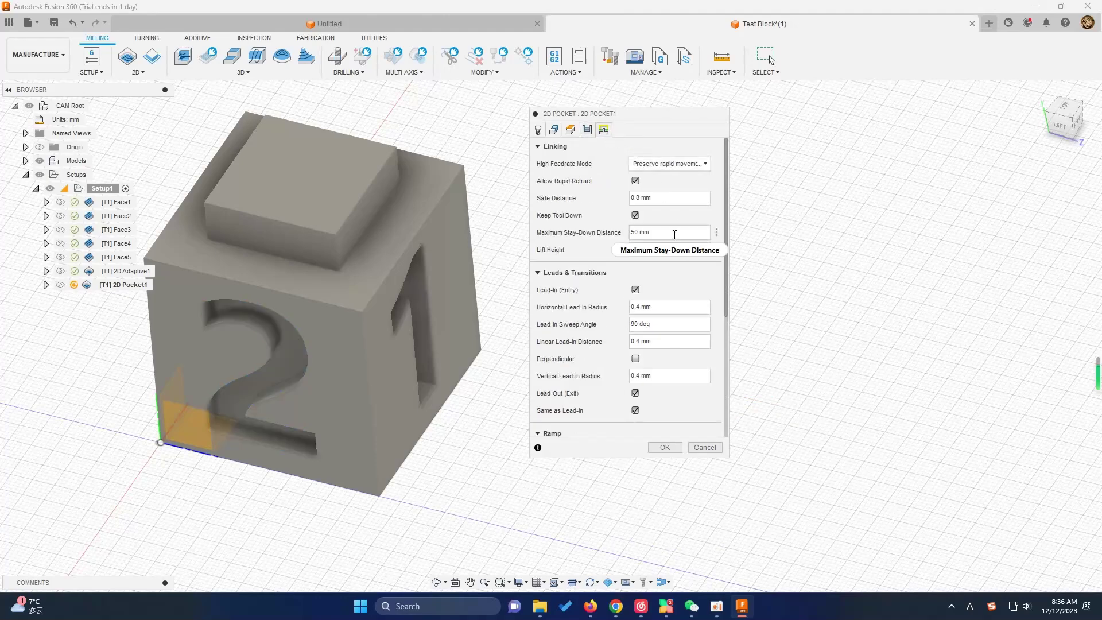
double_click(648, 234)
text(10)
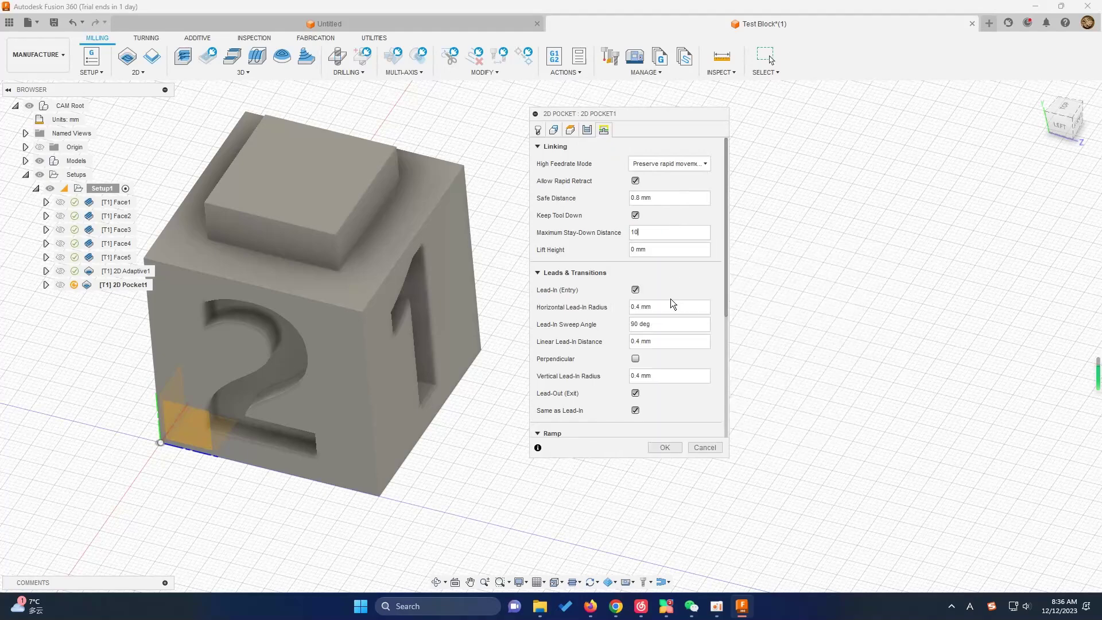
text(0.2)
click(679, 447)
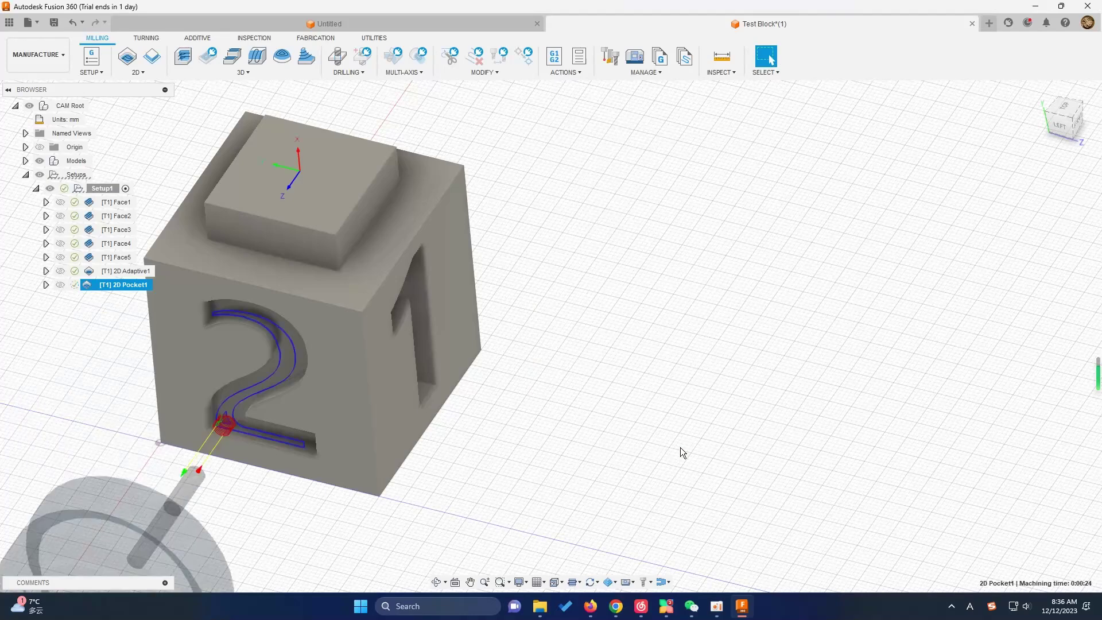
- Zoom around the pocket toolpath, then choose Edit from 2D Pocket1's context menu
scroll(234, 422, down, 3)
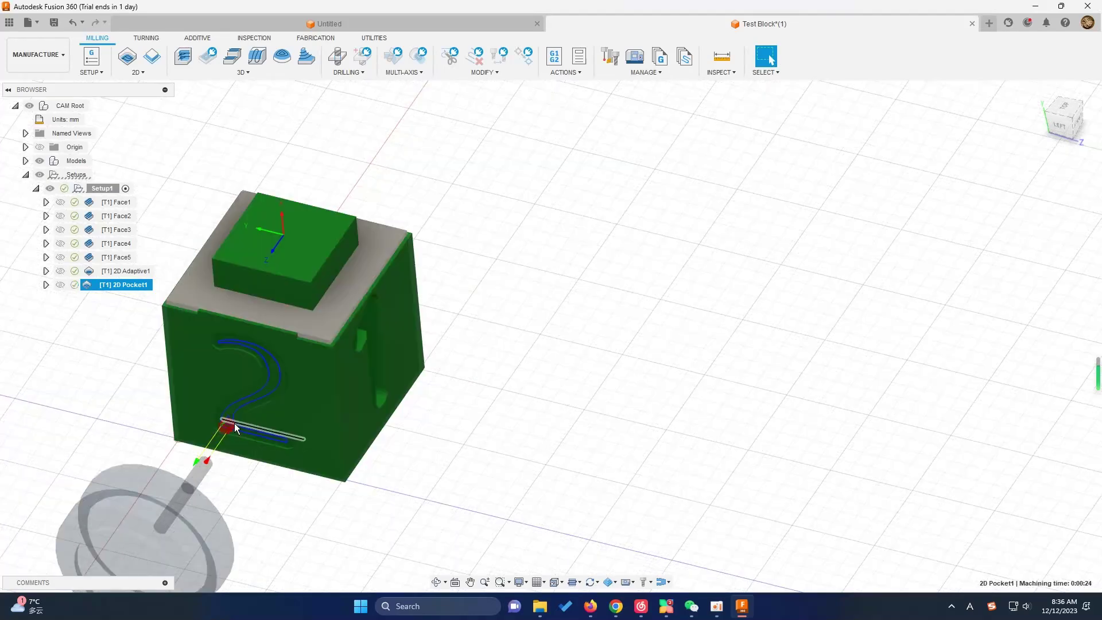
scroll(249, 397, down, 1)
scroll(264, 394, up, 3)
scroll(264, 394, up, 2)
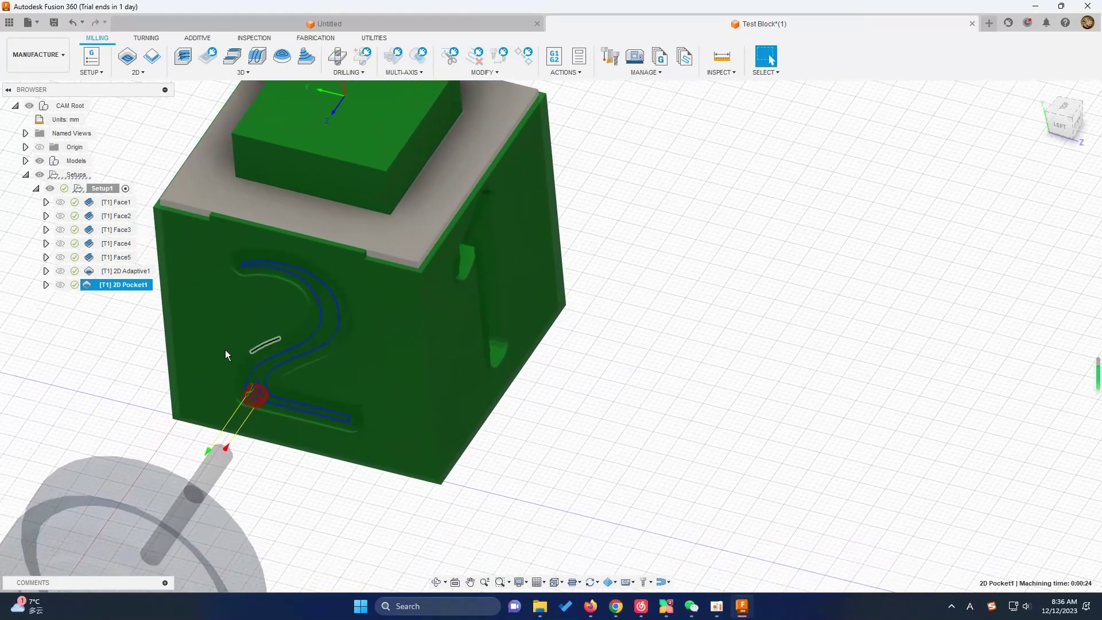
right_click(145, 292)
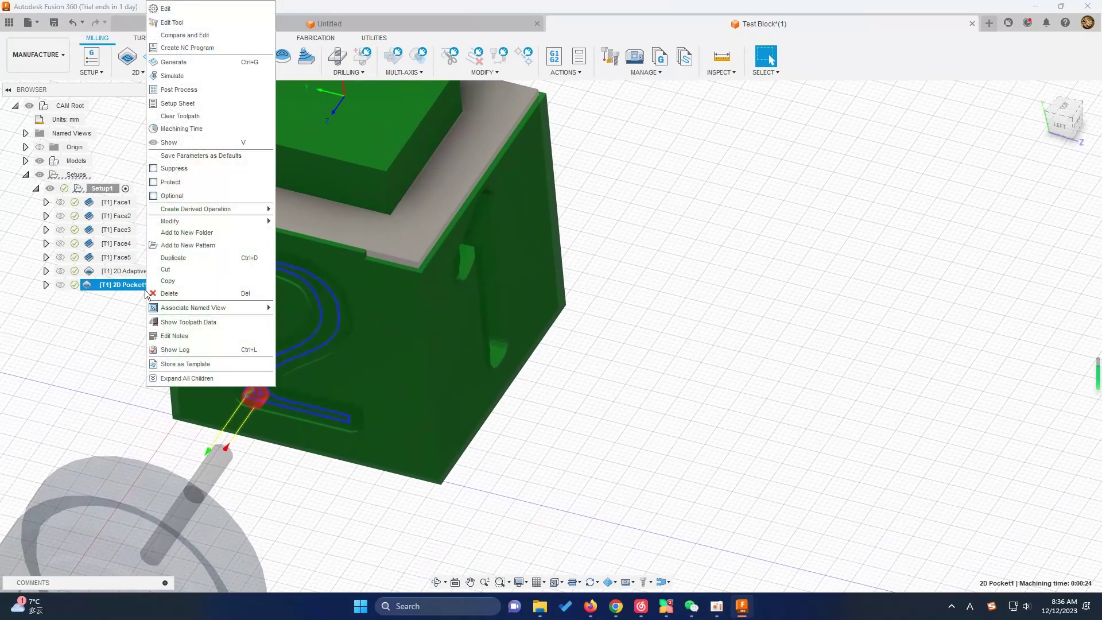
click(188, 10)
- Turn off Stock to Leave in 2D Pocket1's passes and regenerate it (0:01:08)
click(587, 130)
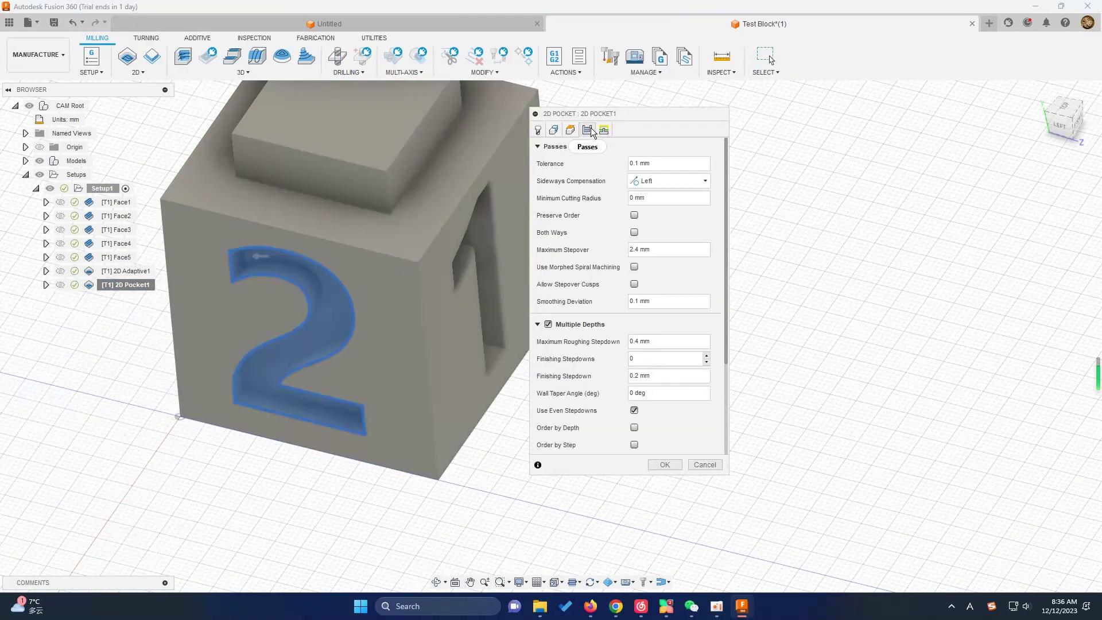
mouse_move(668, 358)
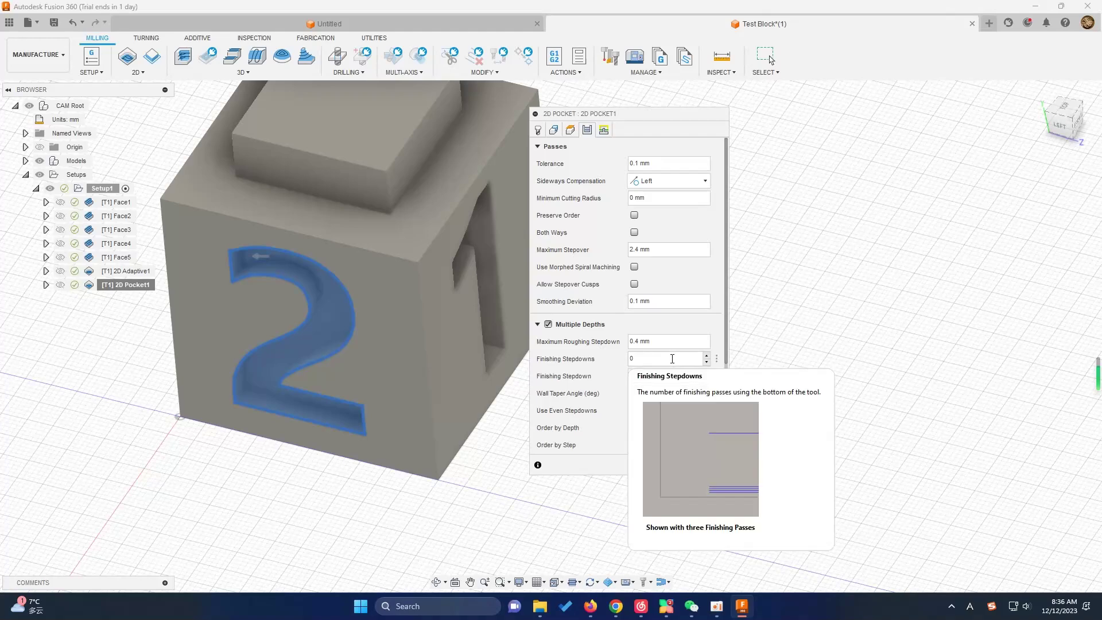
scroll(721, 412, down, 3)
scroll(721, 411, down, 1)
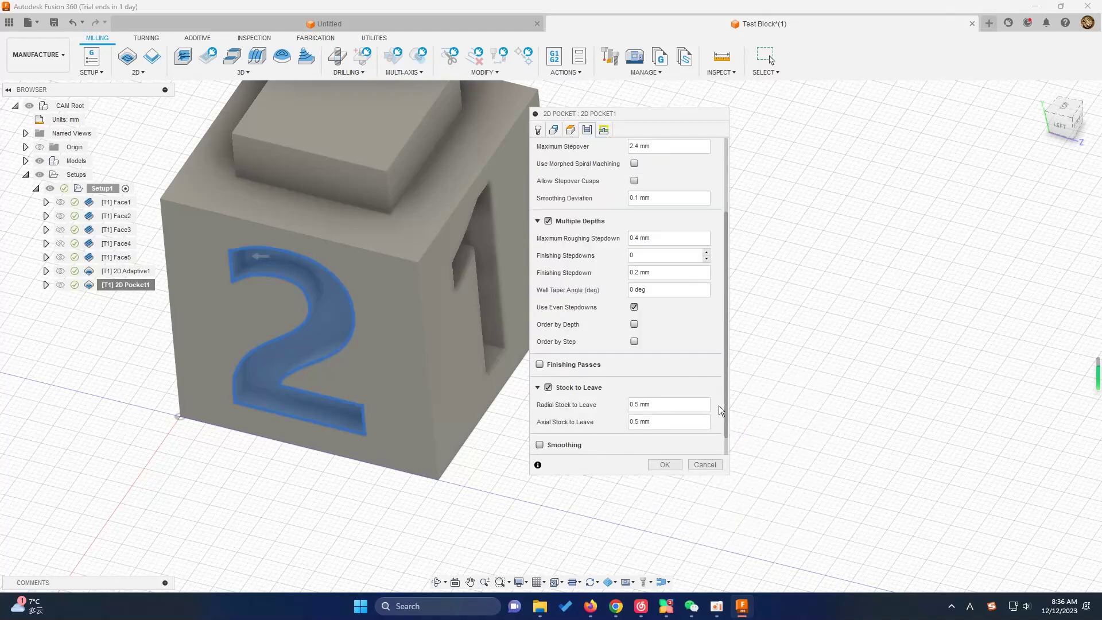
click(548, 387)
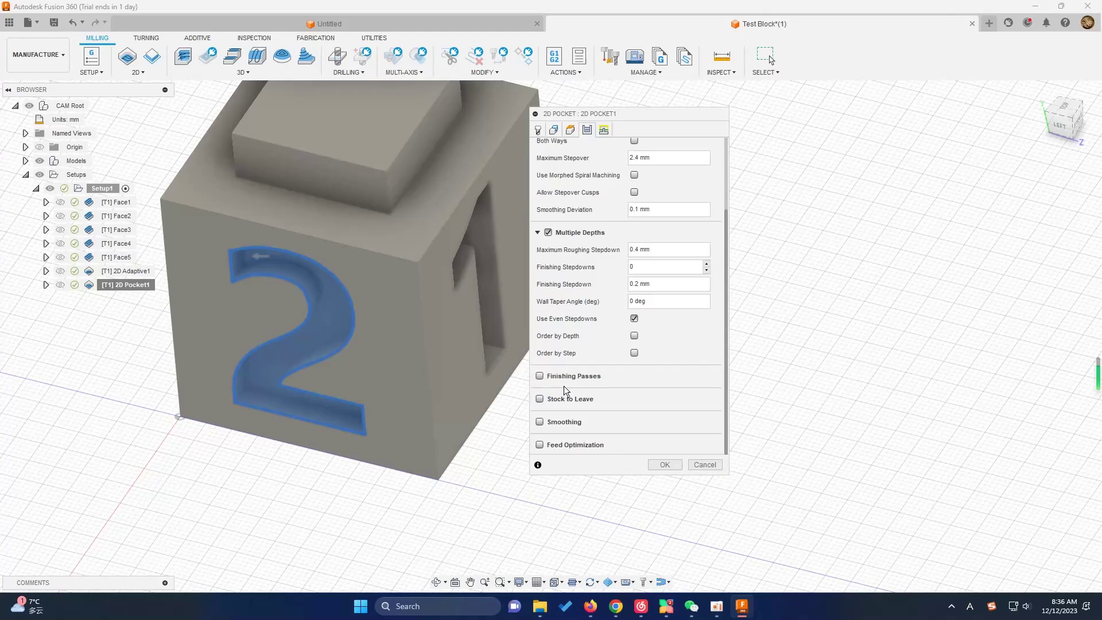
click(671, 466)
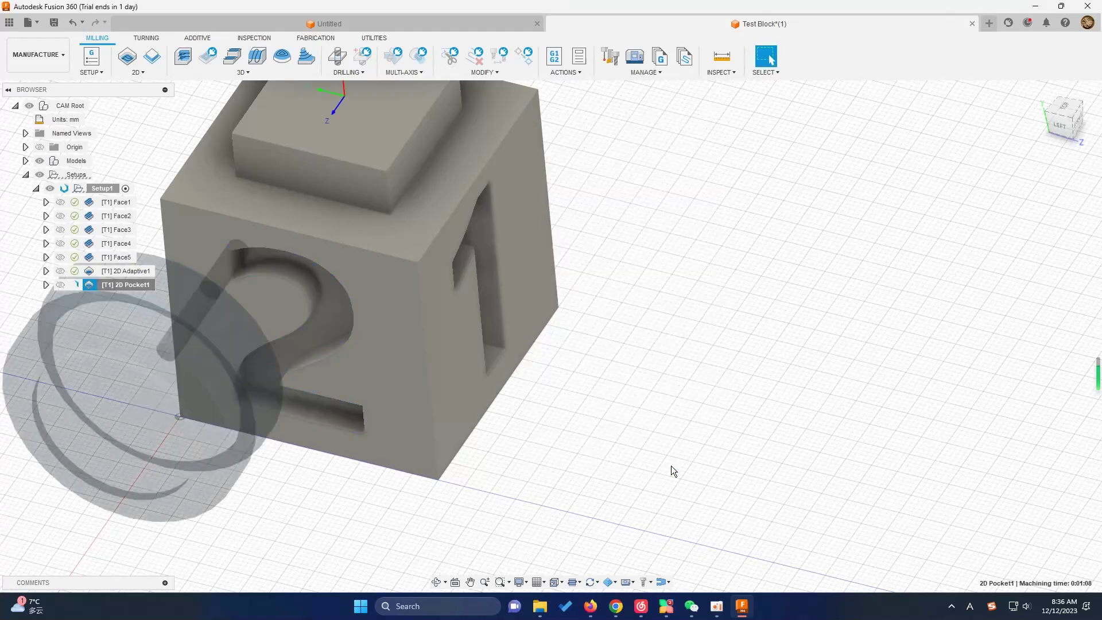
scroll(277, 345, up, 3)
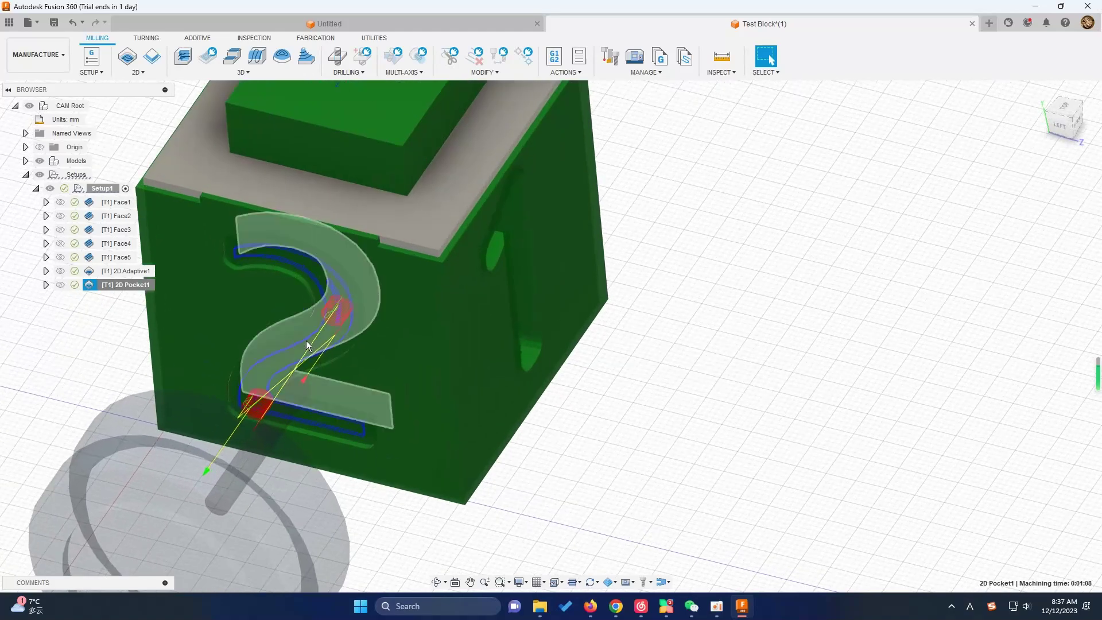
scroll(347, 338, down, 2)
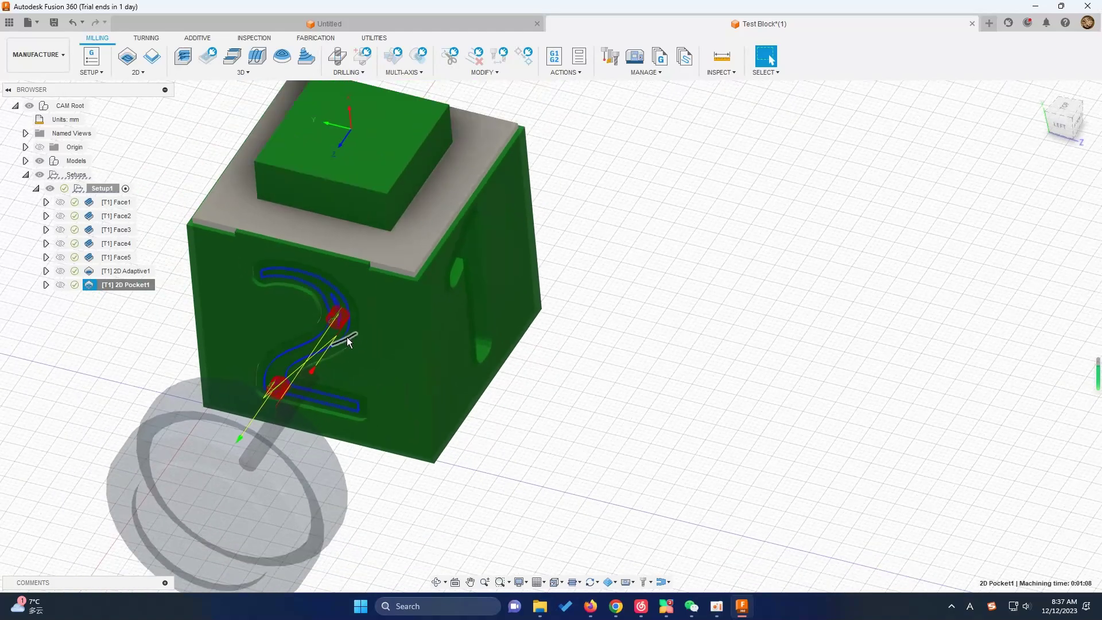
- Simulate 2D Pocket1 cutting the '2', adjusting view and playback speed, then exit simulation
right_click(144, 282)
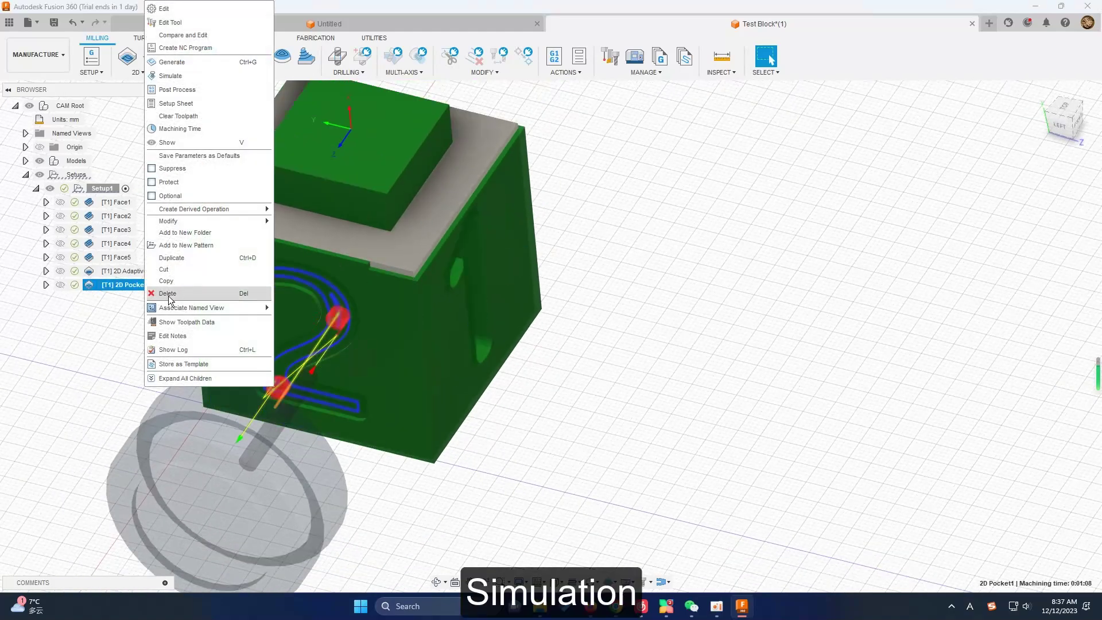
click(179, 76)
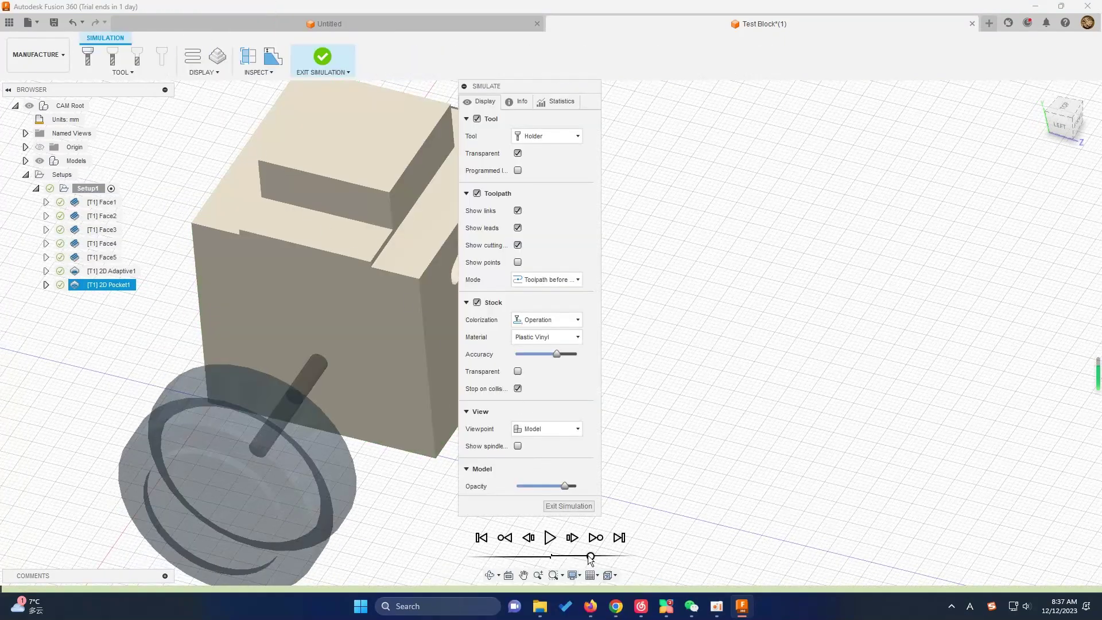
click(552, 535)
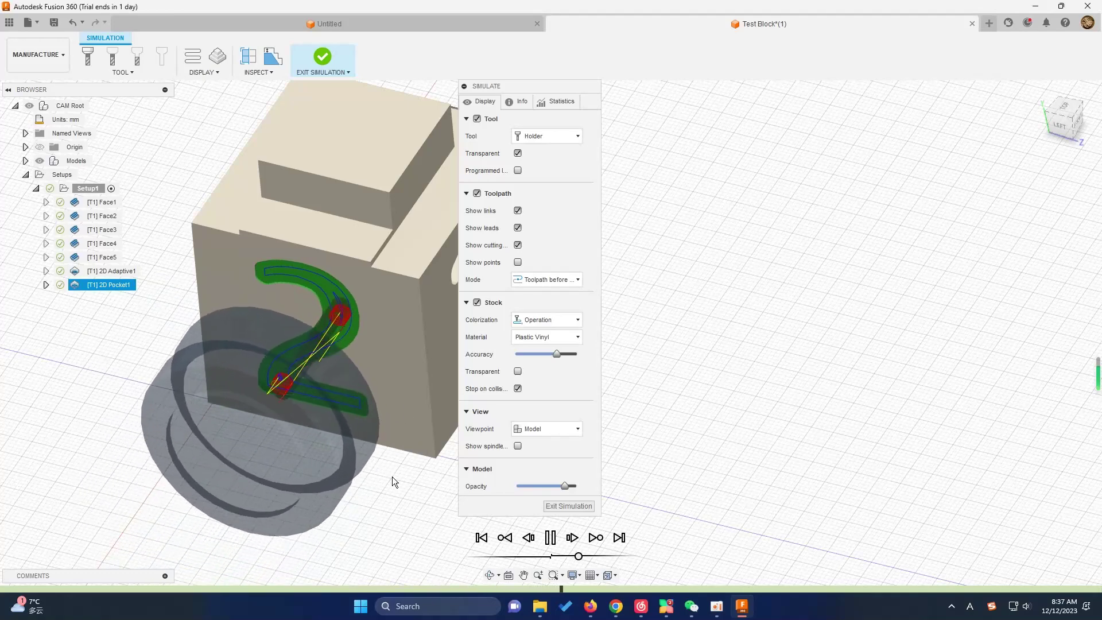
shift+middle_drag(387, 472, 359, 470)
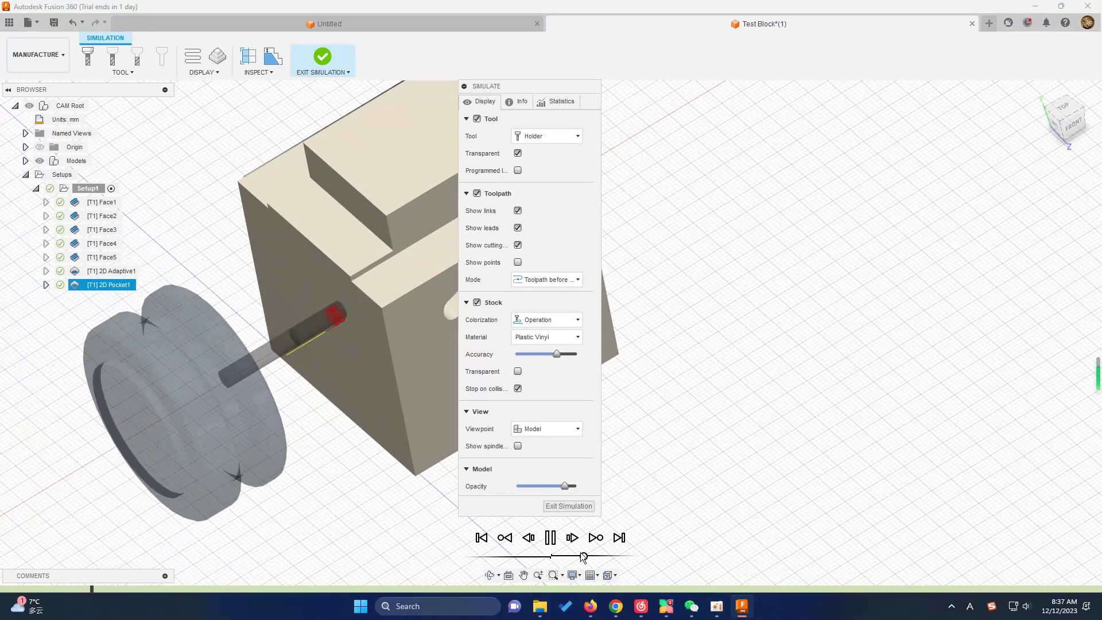
drag(582, 558, 572, 559)
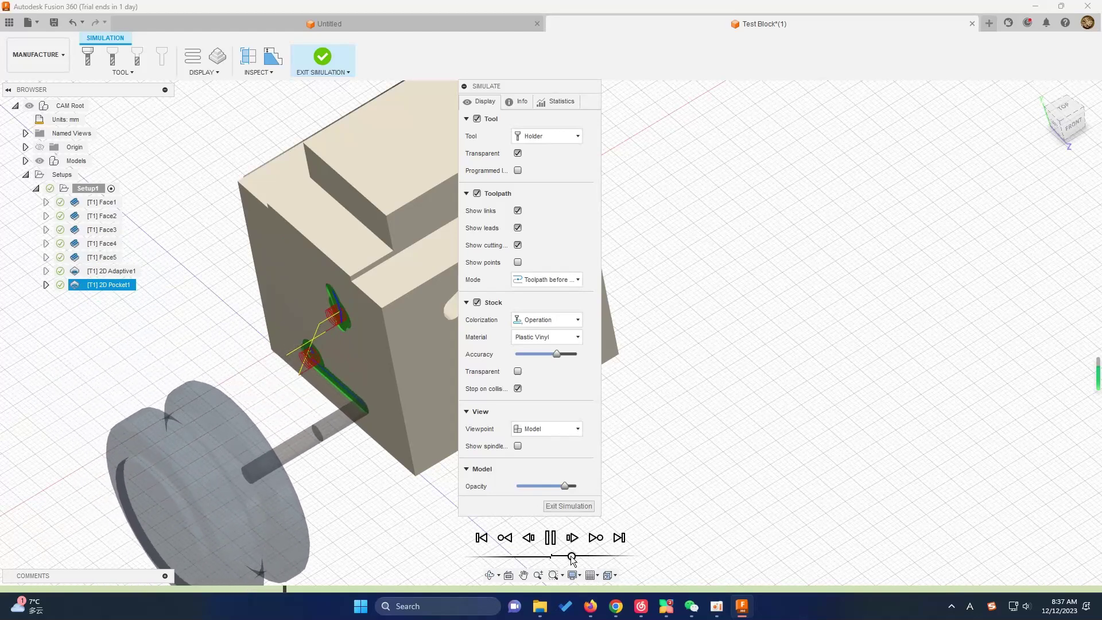
click(558, 508)
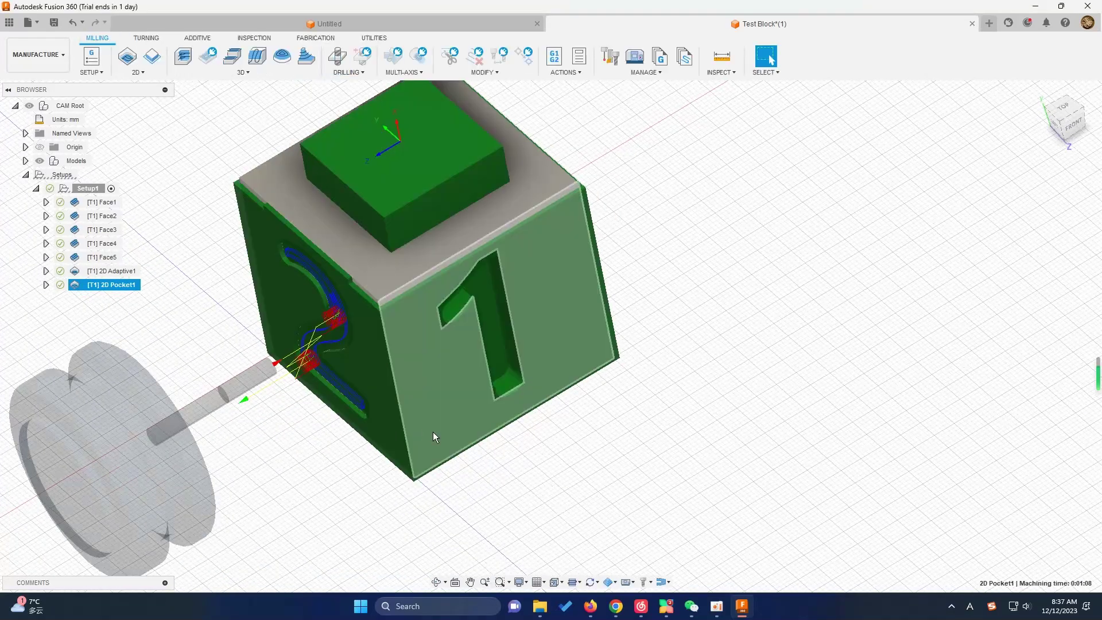
scroll(353, 416, up, 1)
scroll(353, 415, down, 3)
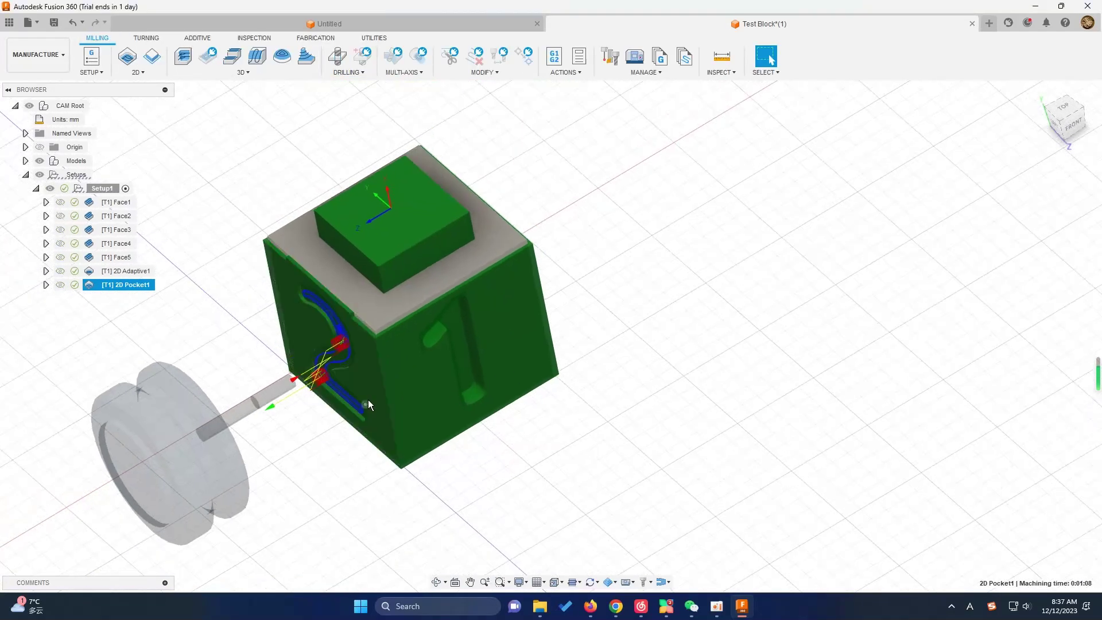
click(76, 175)
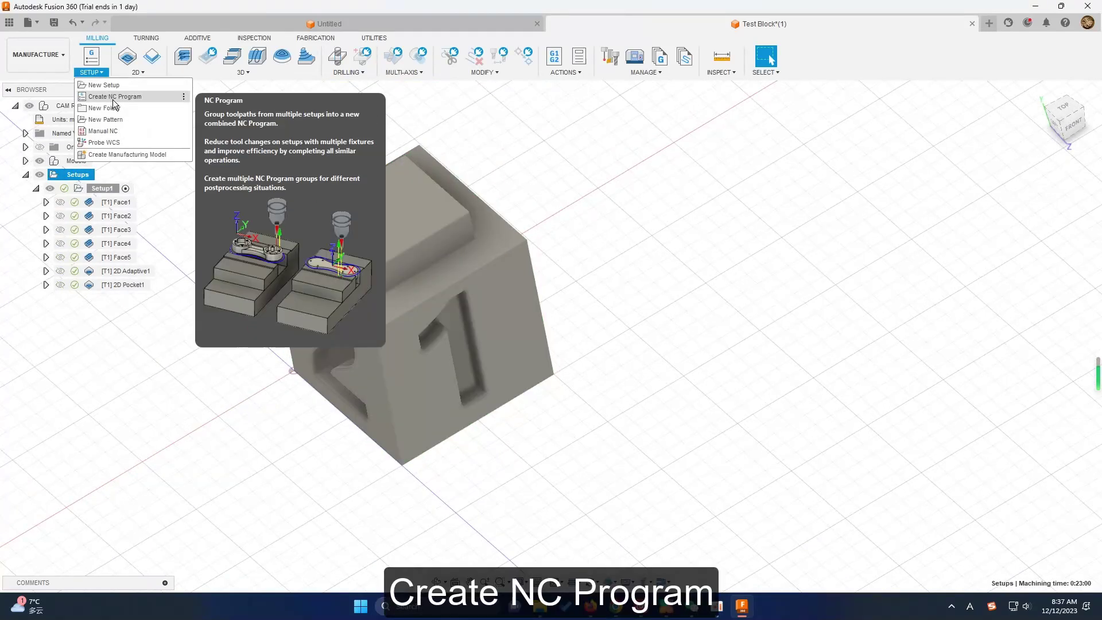
- Create a new NC program and delete the existing local post processor
click(144, 102)
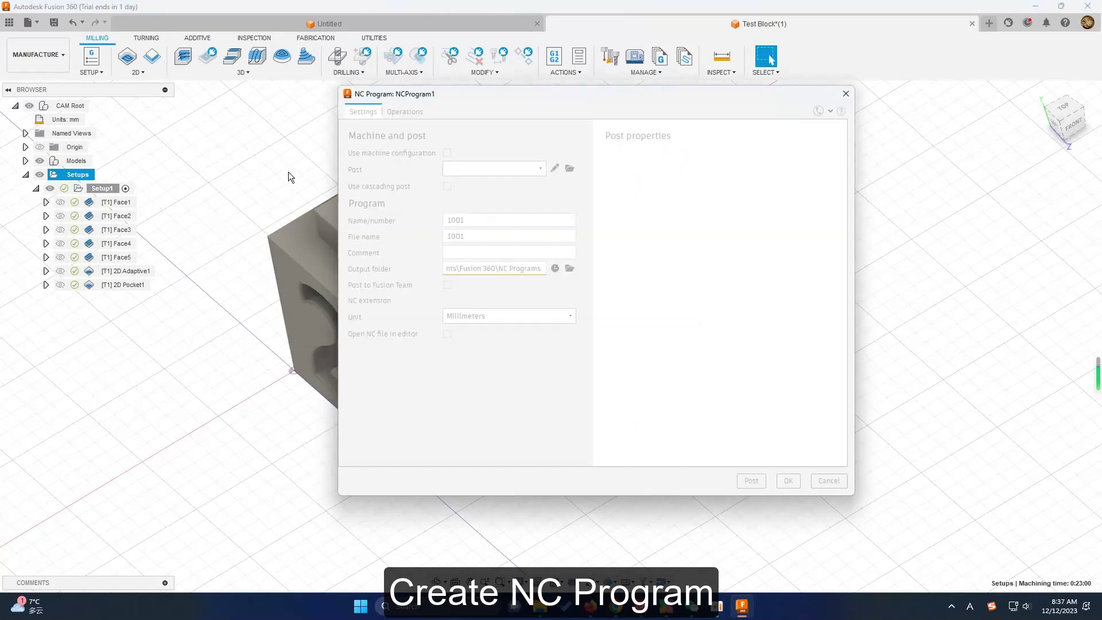
drag(449, 97, 494, 104)
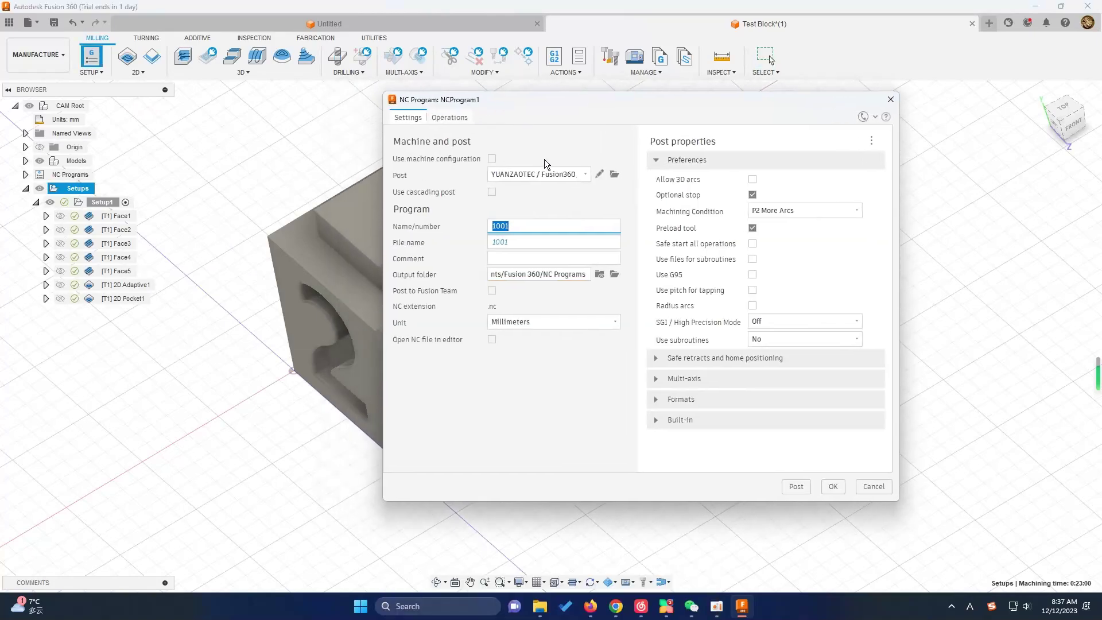
click(612, 177)
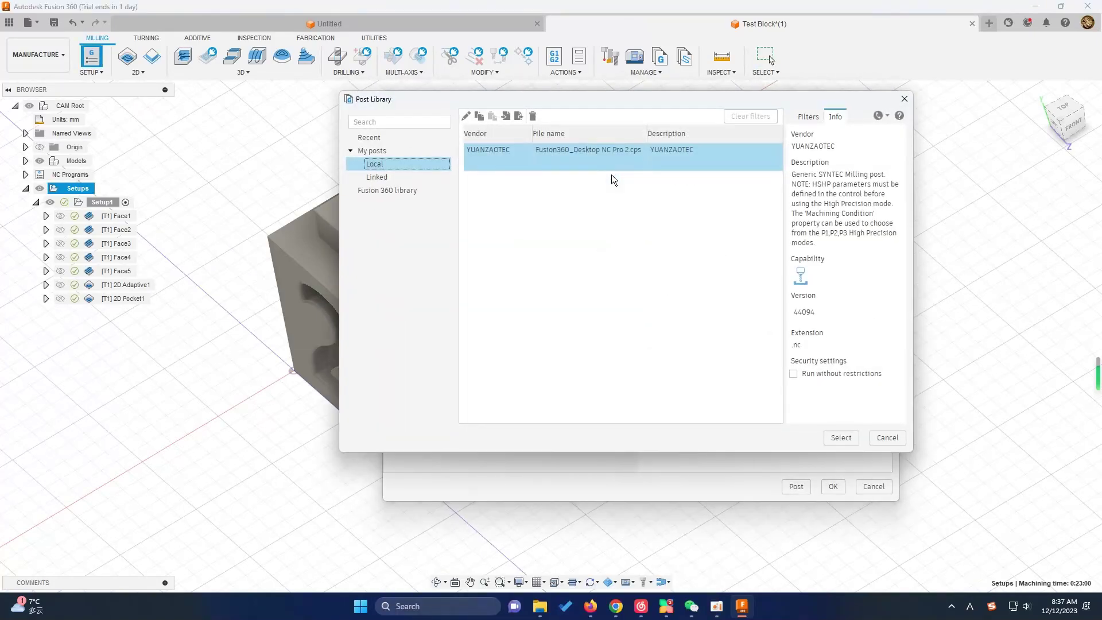
click(533, 118)
click(539, 306)
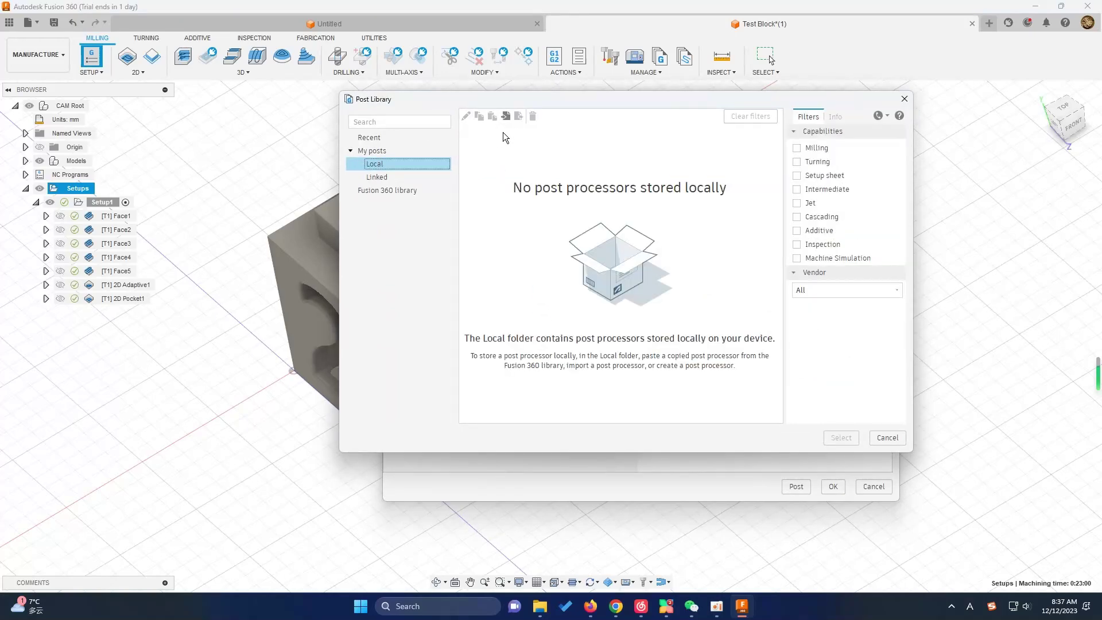
- Import Fusion360_Desktop NC Pro 2.cps from Desktop's 02_Post-Process folder and select it
click(506, 117)
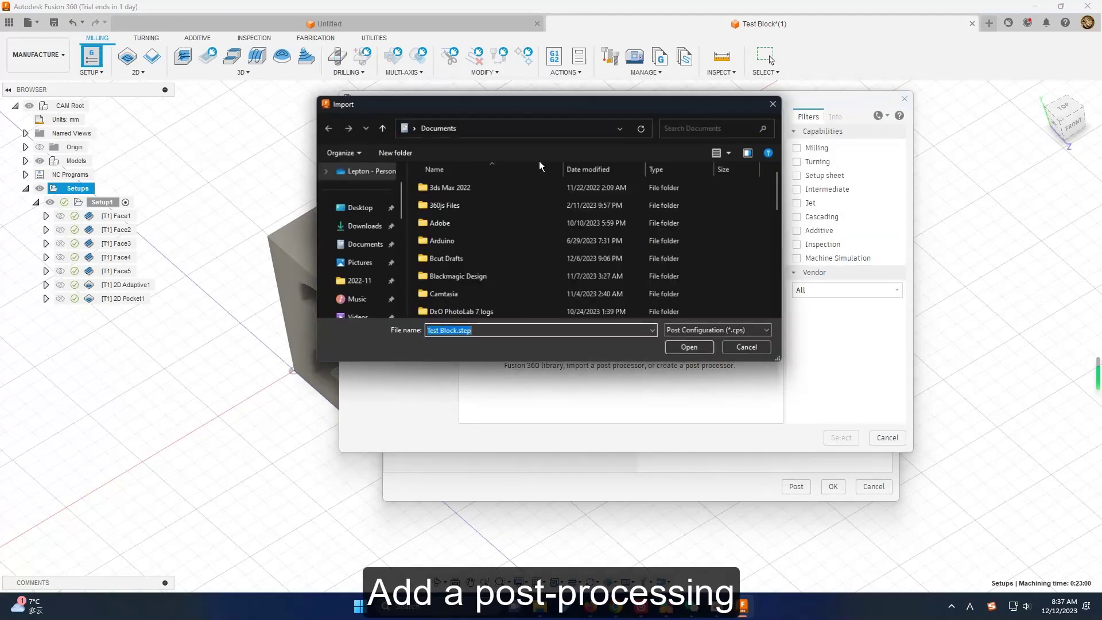
click(363, 212)
double_click(484, 195)
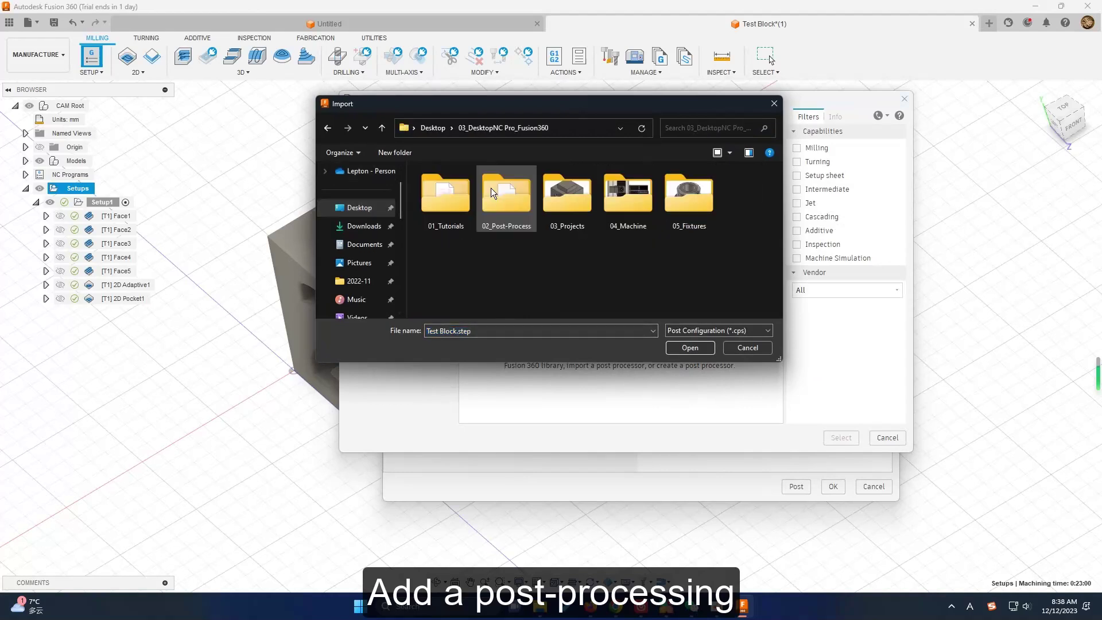
double_click(522, 204)
double_click(445, 201)
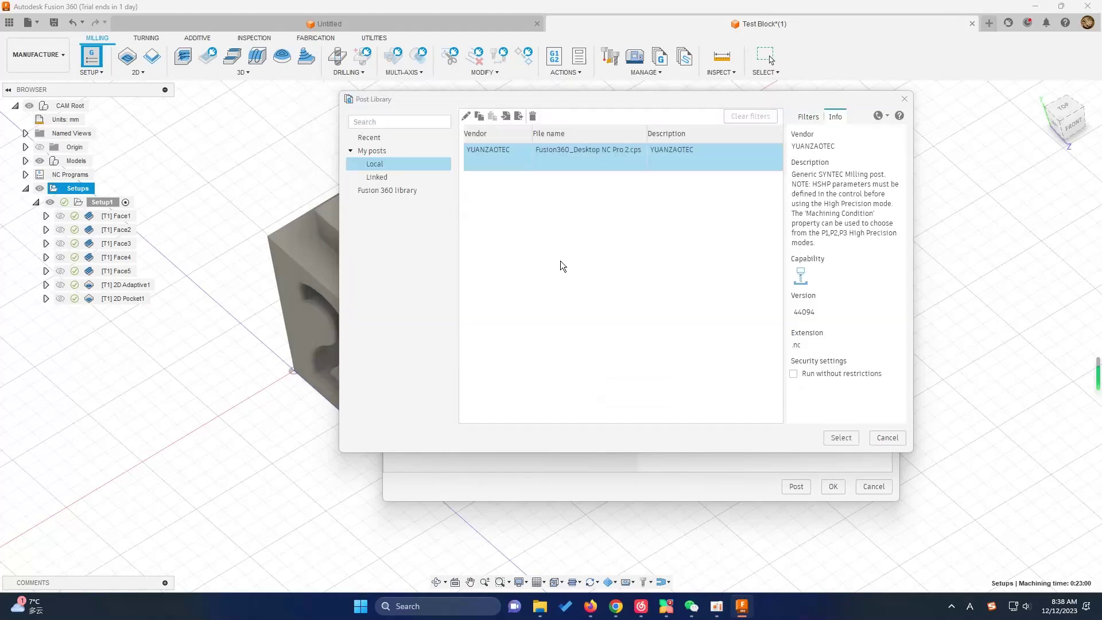
click(840, 437)
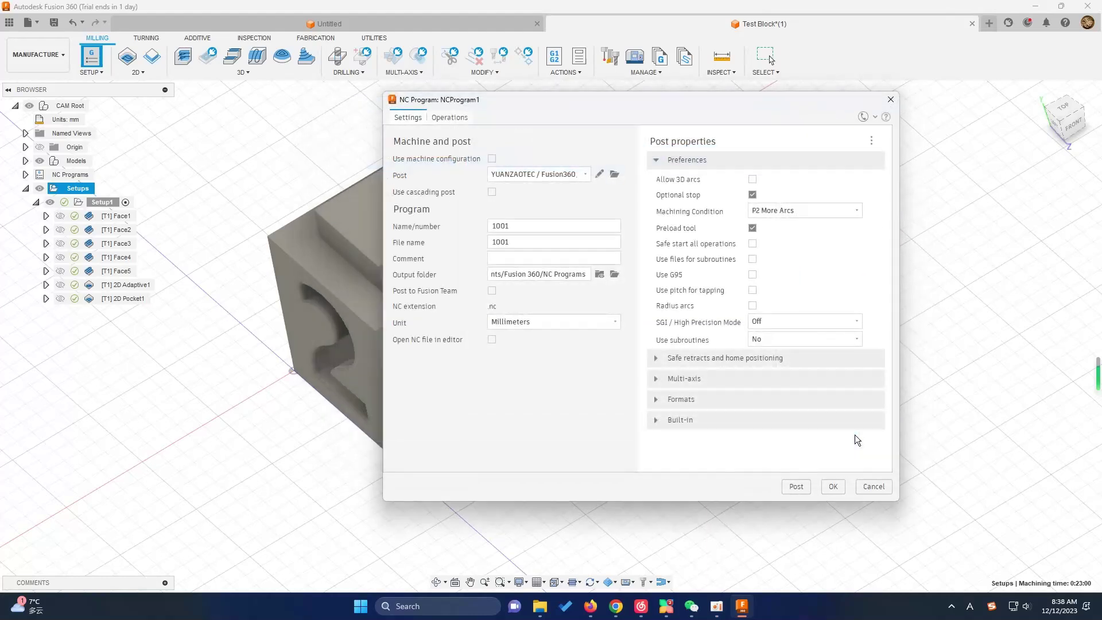
- Set the NC output folder to the Desktop and create NCProgram1
click(613, 275)
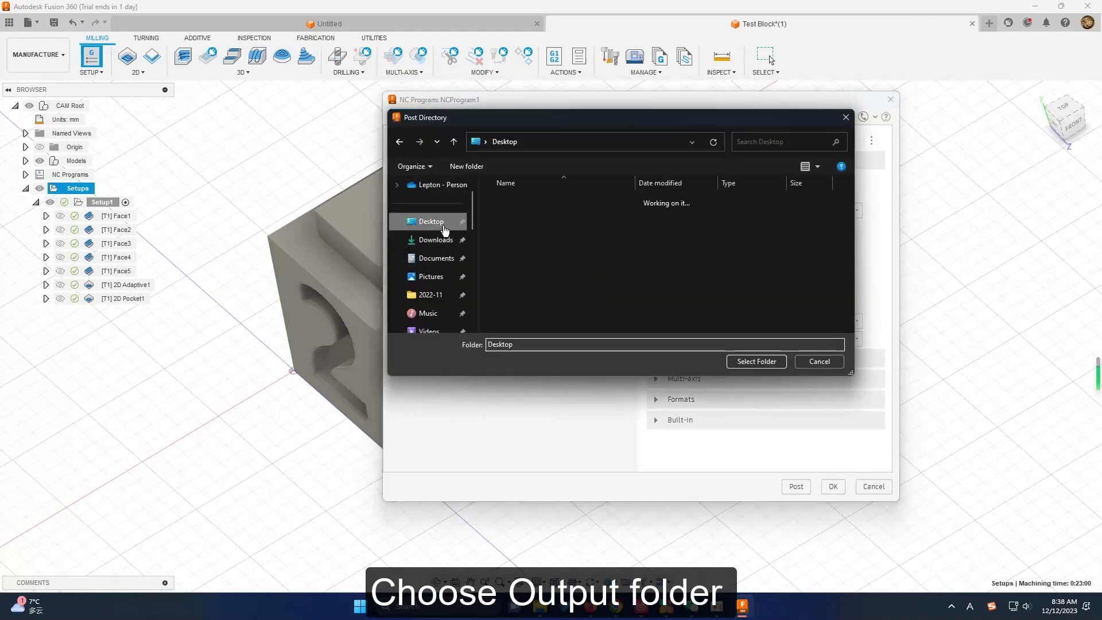
click(736, 366)
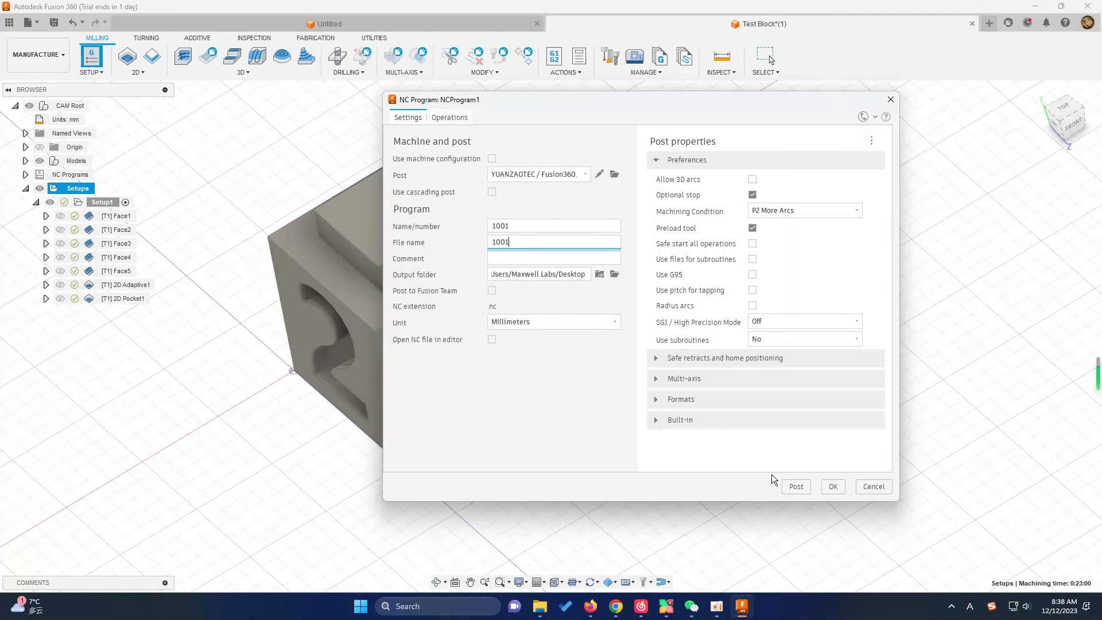
click(832, 488)
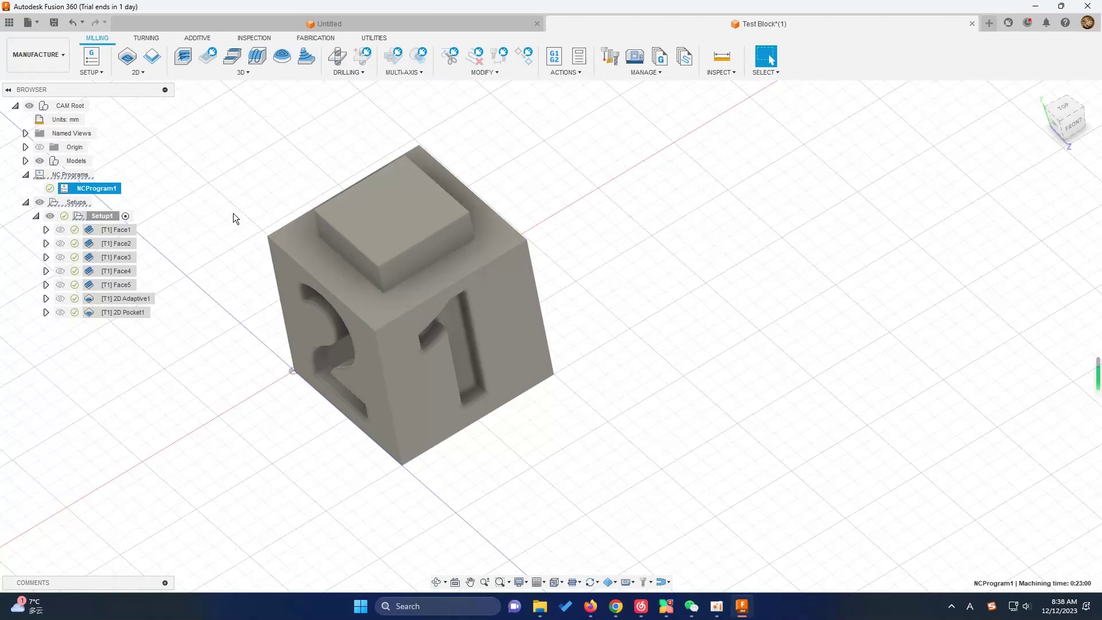
- Simulate NCProgram1 and advance playback into the facing passes, pausing at Face4
right_click(110, 188)
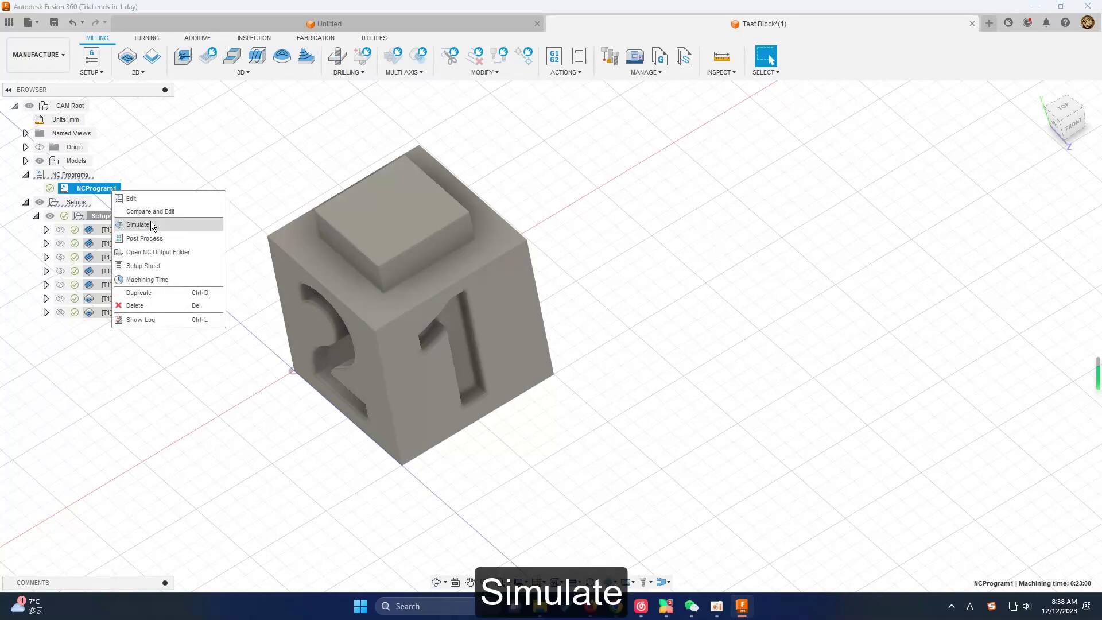
click(201, 229)
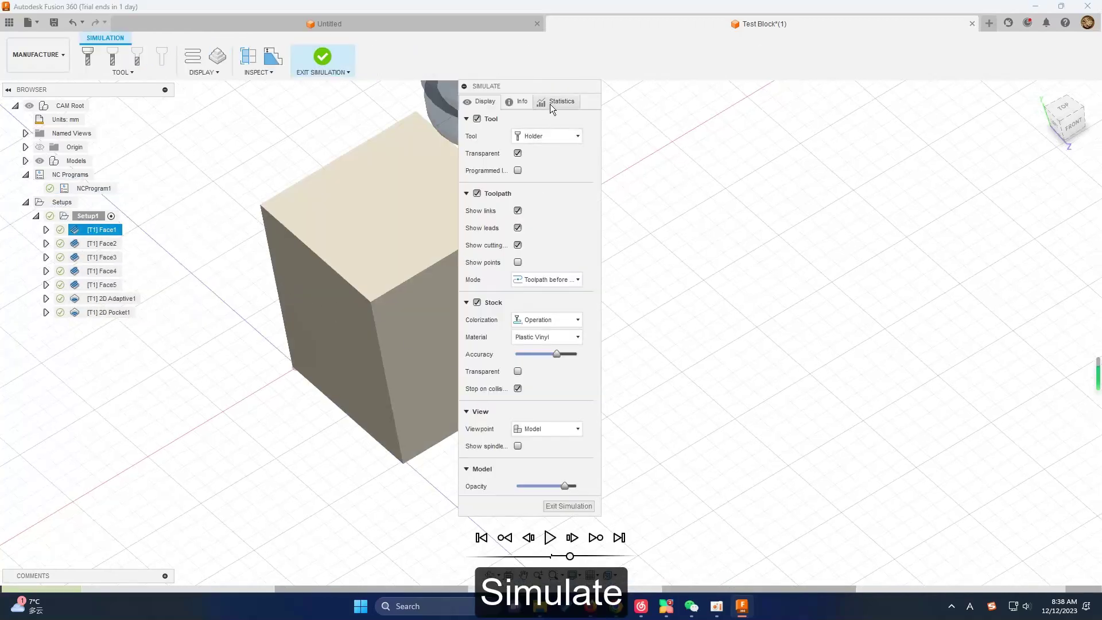
drag(540, 87, 621, 85)
scroll(408, 300, down, 3)
middle_drag(407, 301, 331, 374)
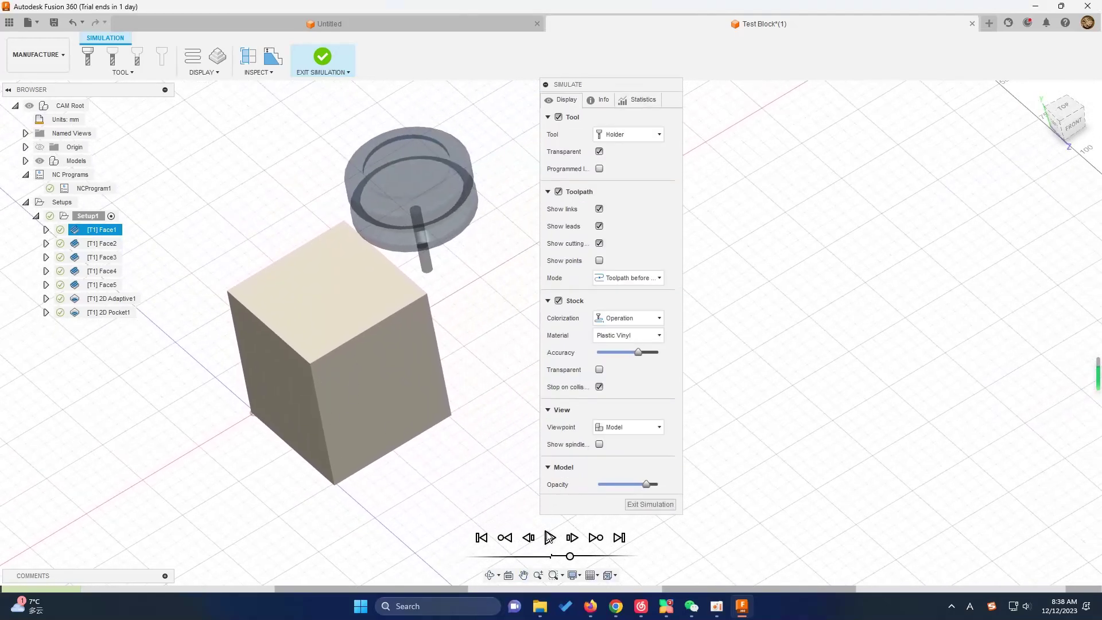
drag(569, 554, 603, 559)
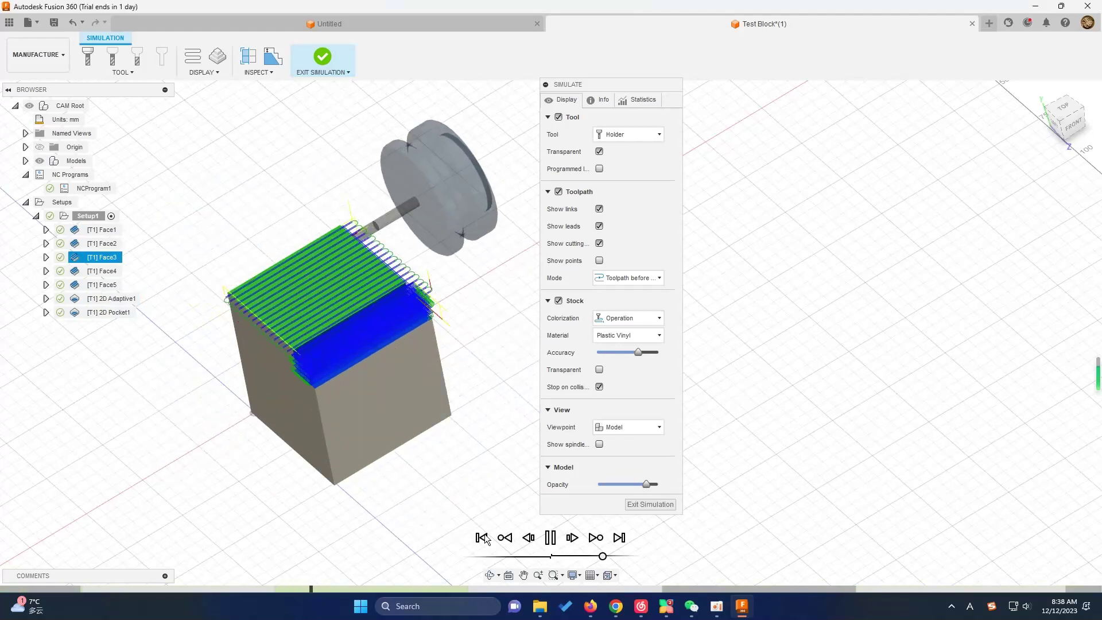
click(548, 537)
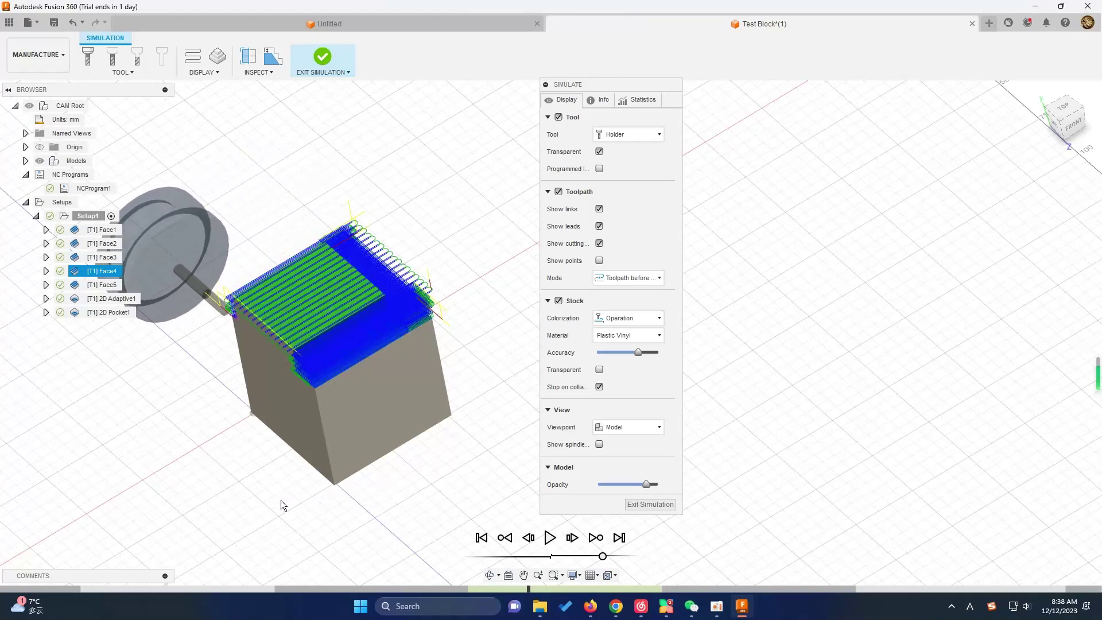
- Orbit and pan around the block, pausing briefly during the adaptive pass before resuming
mouse_move(281, 501)
shift+middle_down()
mouse_move(259, 462)
mouse_move(318, 382)
mouse_move(479, 491)
shift+middle_up()
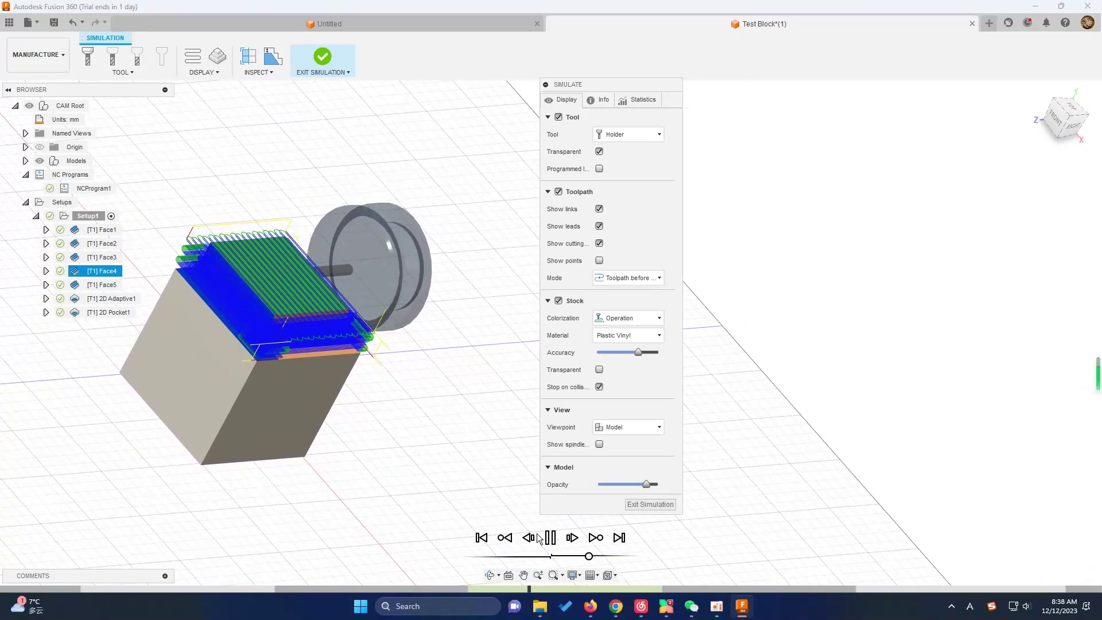
mouse_move(330, 439)
middle_down()
mouse_move(358, 427)
mouse_move(326, 397)
middle_up()
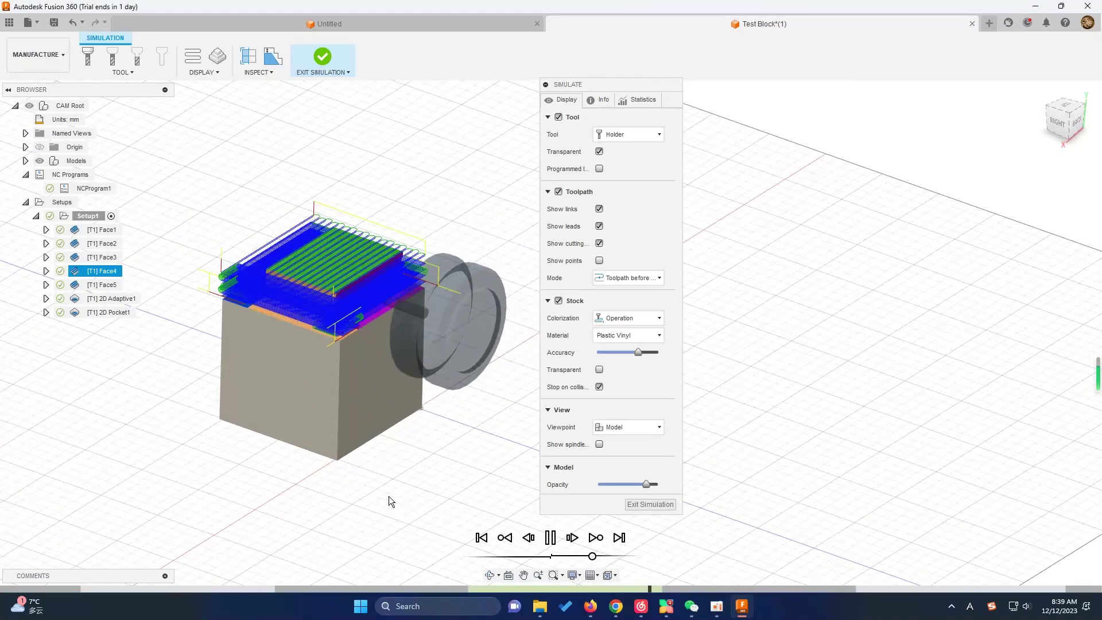
click(490, 575)
mouse_move(386, 491)
mouse_down()
mouse_move(336, 494)
mouse_move(361, 482)
mouse_move(497, 559)
mouse_up()
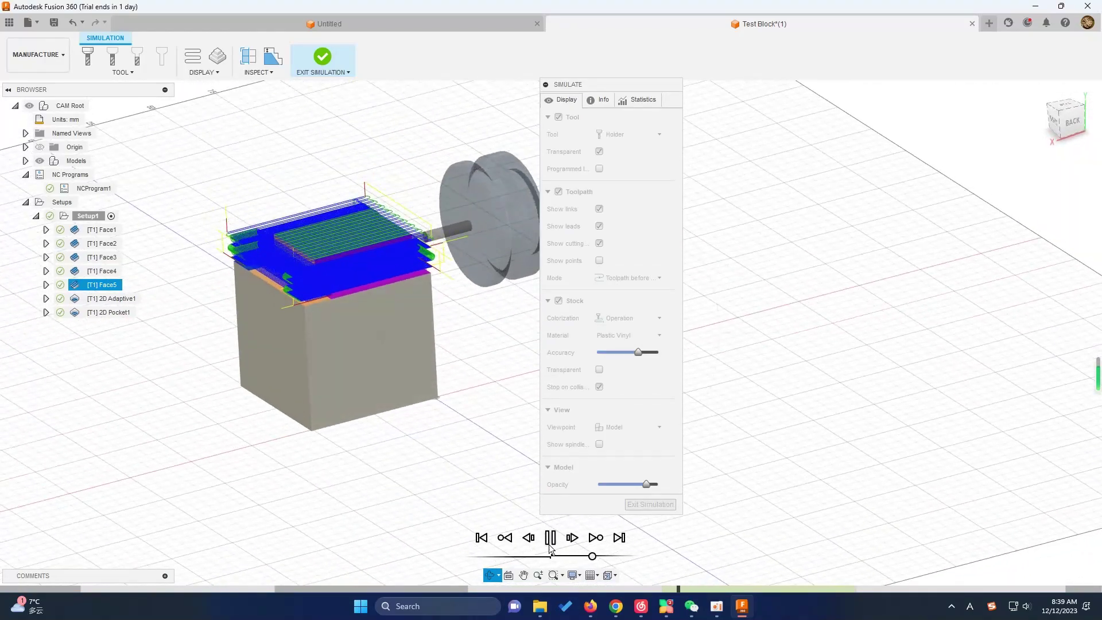
click(500, 571)
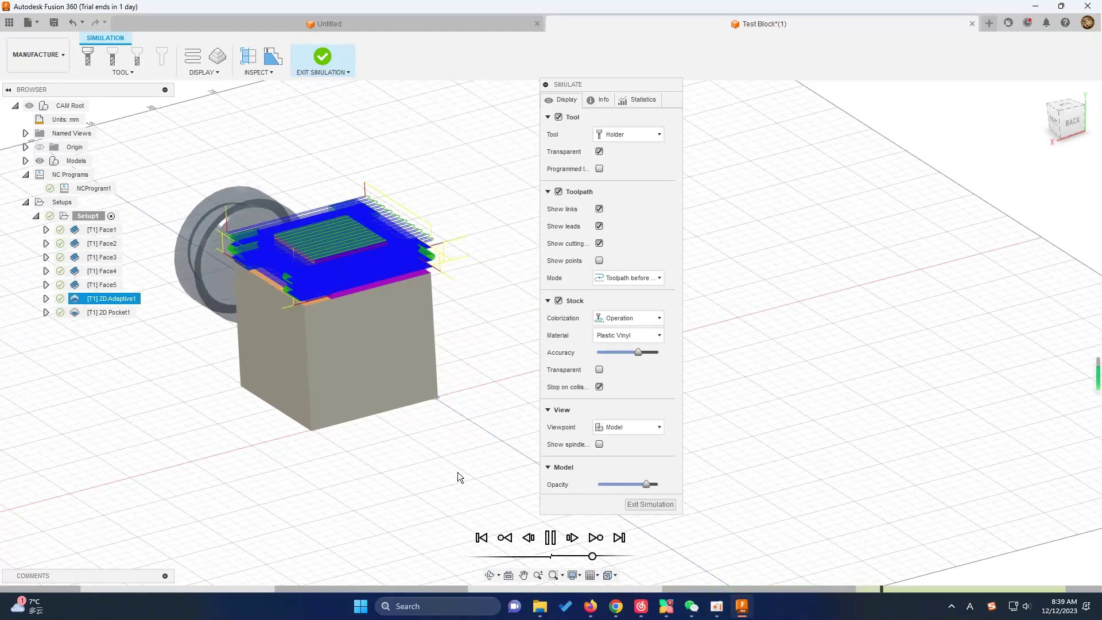
click(550, 537)
mouse_move(373, 460)
middle_down()
mouse_move(445, 442)
mouse_move(464, 454)
mouse_move(368, 377)
middle_up()
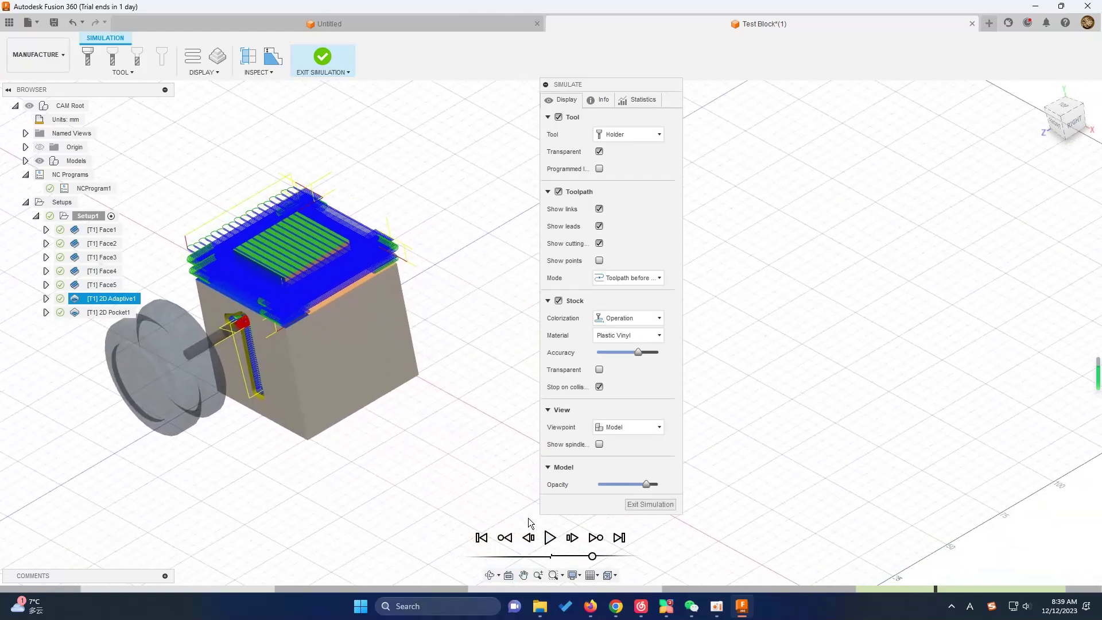
click(549, 537)
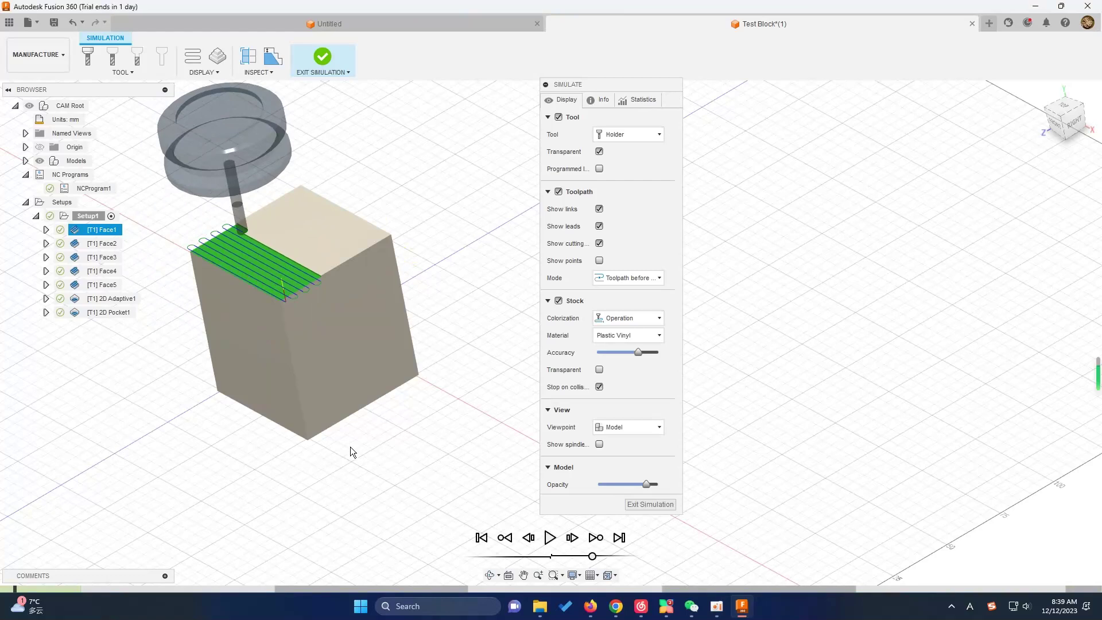
- Reset the simulation to fresh stock, reorient to a top-front view, and replay
click(507, 537)
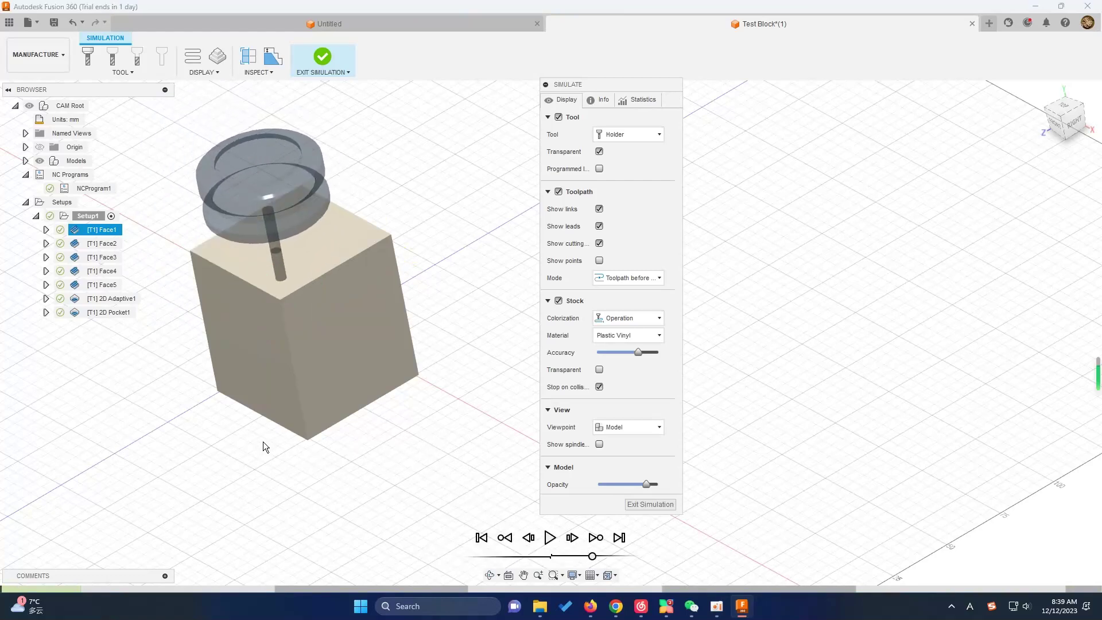
middle_drag(272, 452, 281, 459)
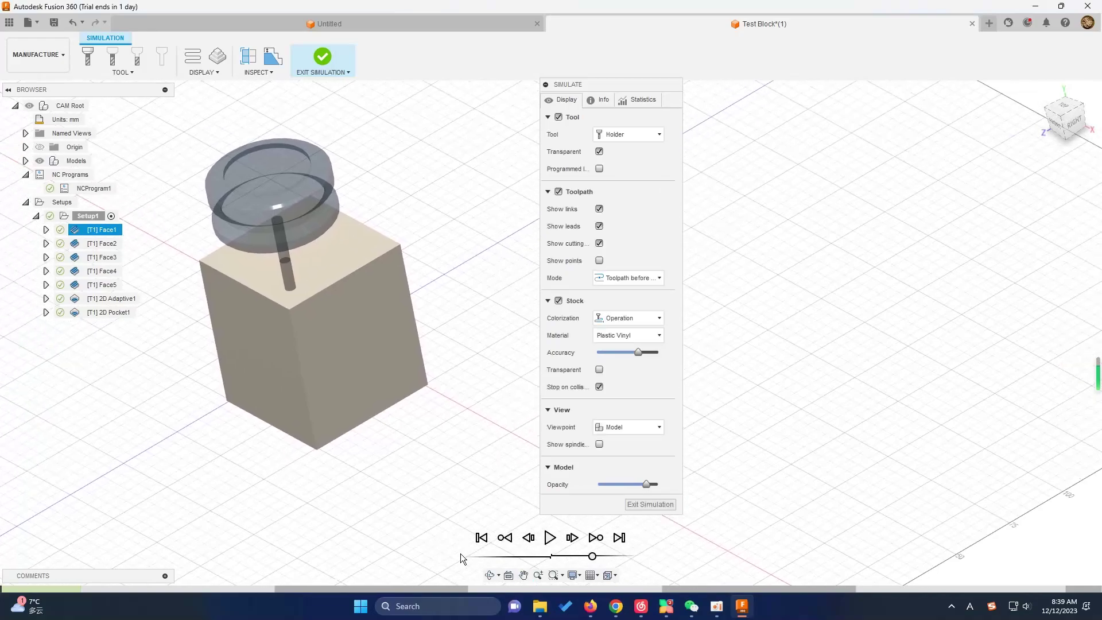
click(491, 575)
drag(327, 466, 377, 462)
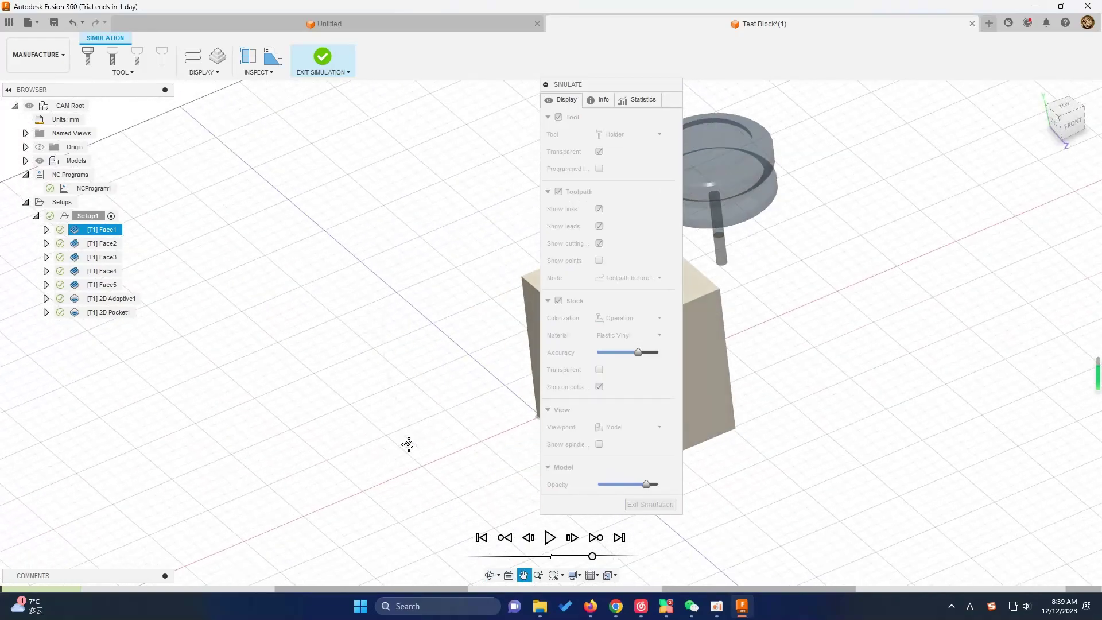
middle_drag(409, 444, 99, 413)
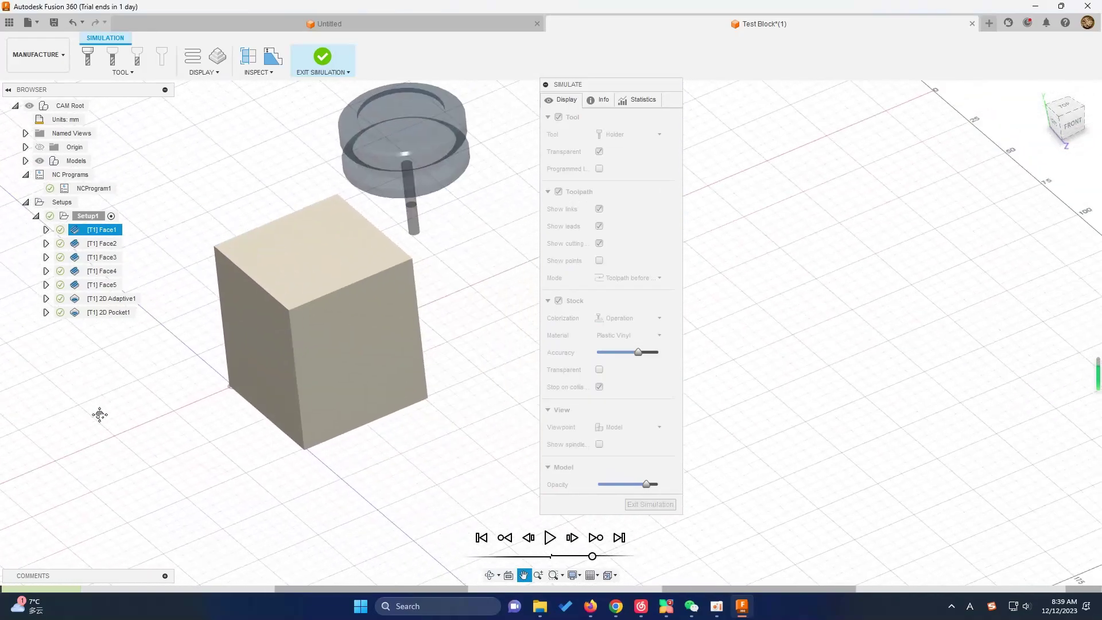
click(550, 538)
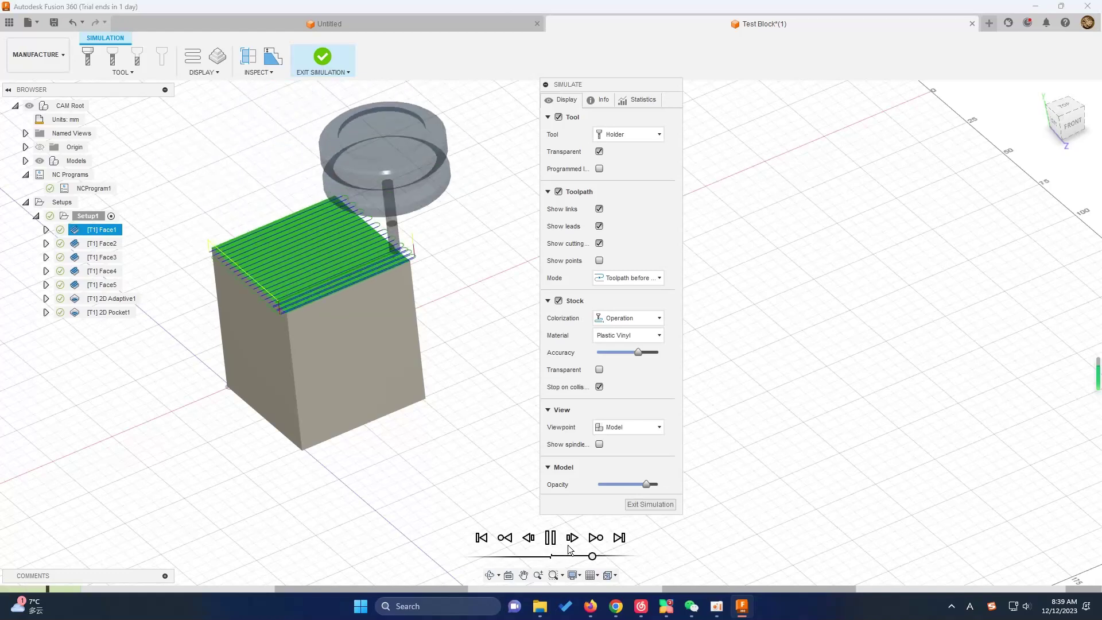
- Scrub the timeline to Face5 then back to Face2, pause, and exit the simulation
drag(597, 561, 607, 564)
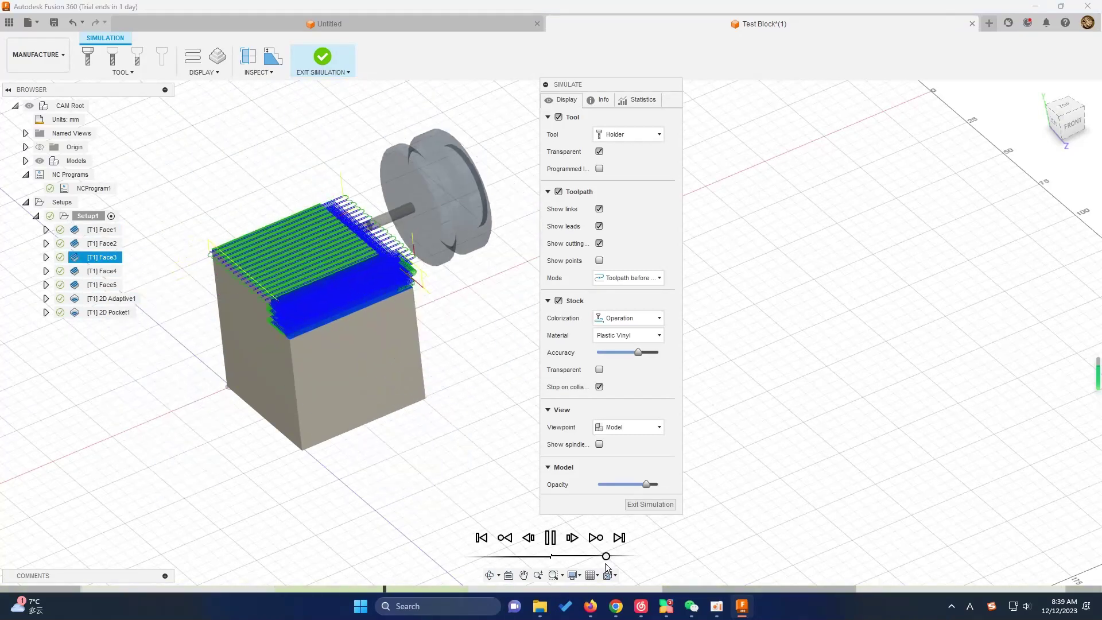
drag(607, 565, 605, 562)
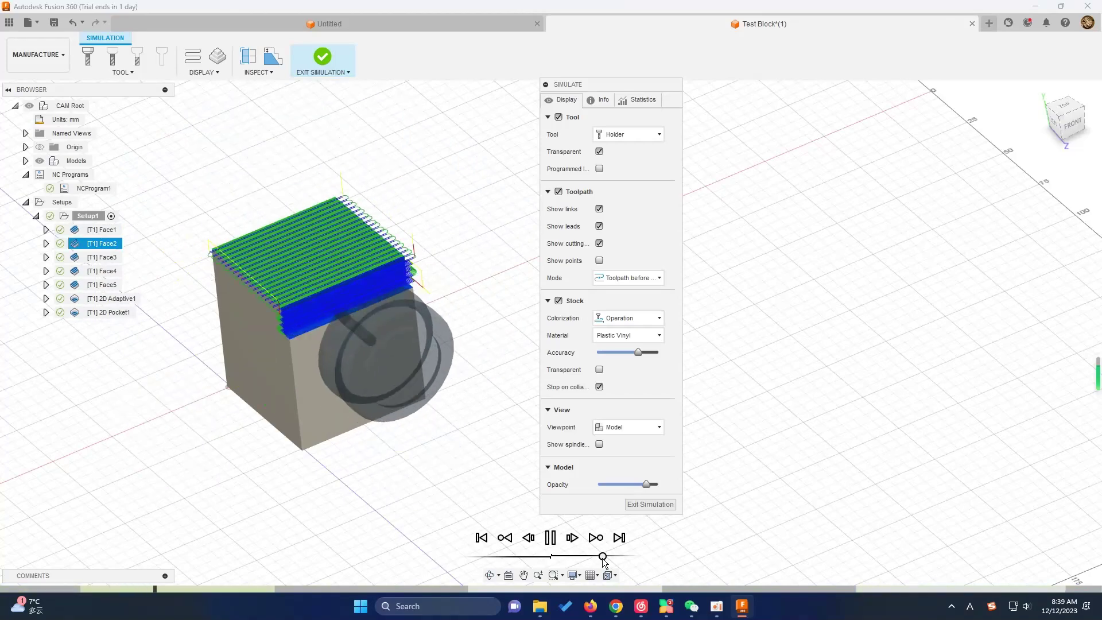
drag(603, 556, 592, 556)
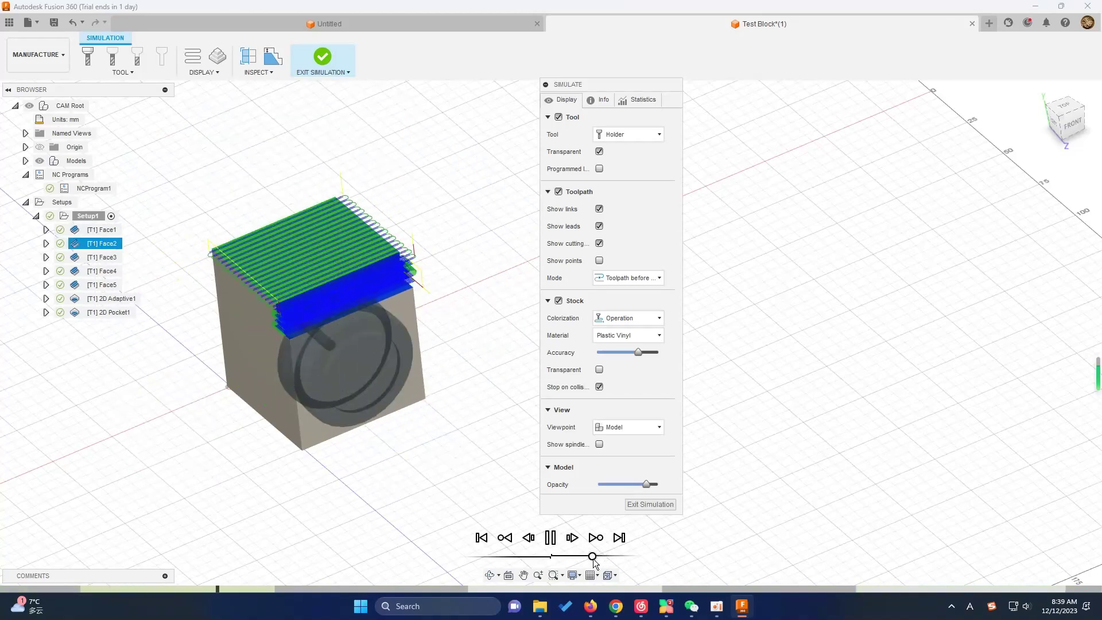
click(550, 538)
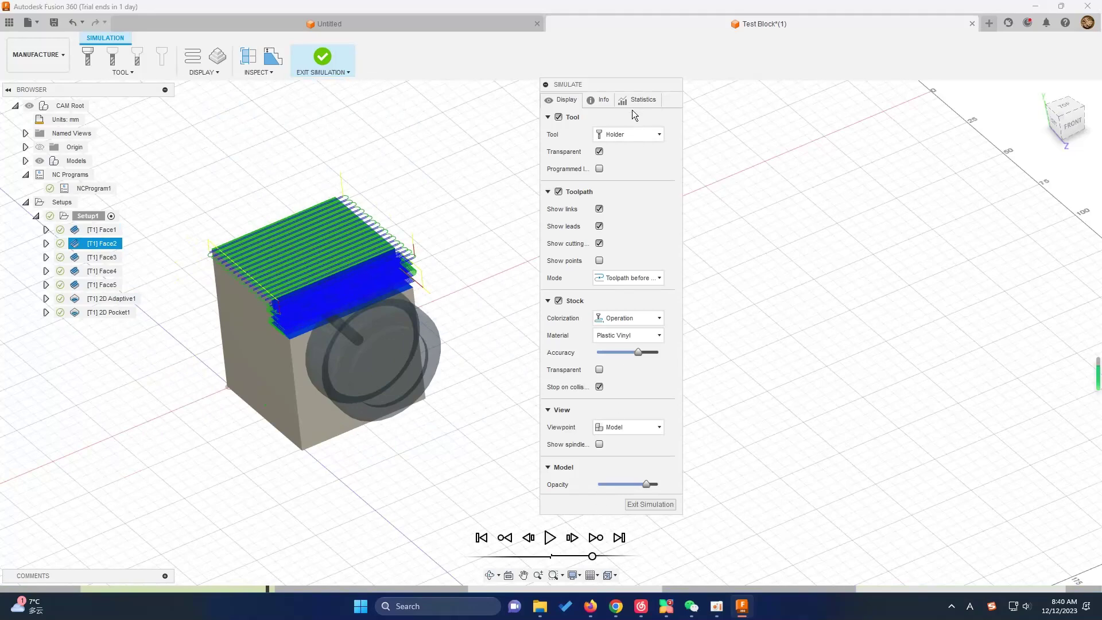
click(323, 57)
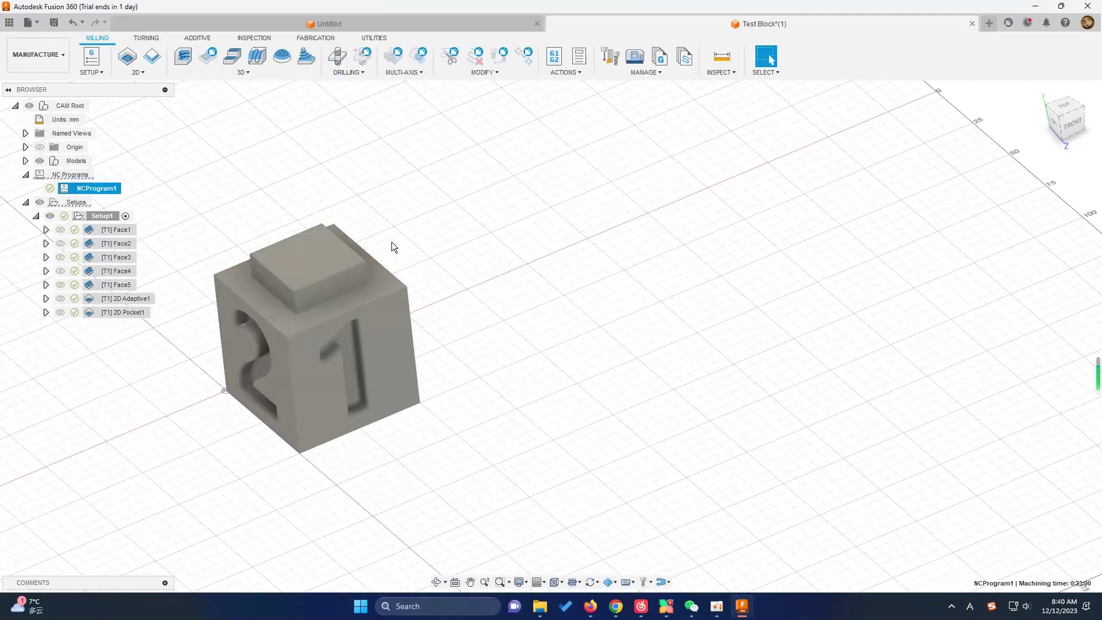